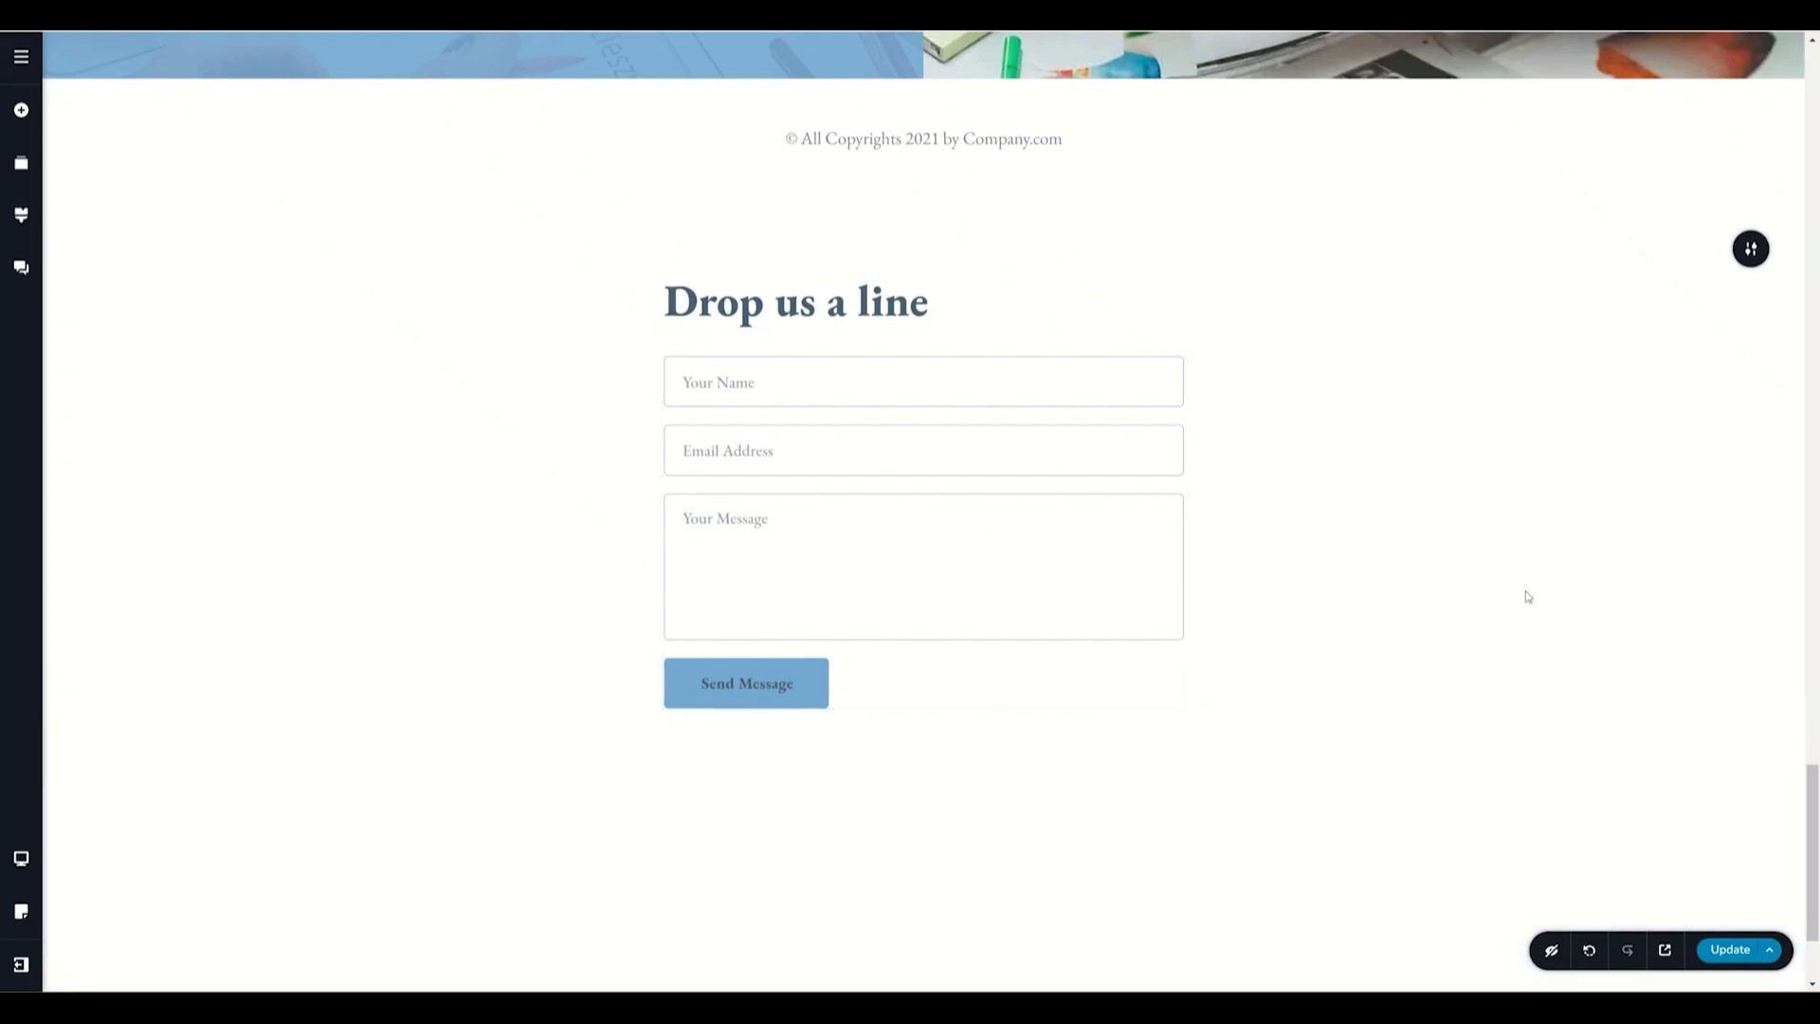
# - Add a new Form element below the existing Drop us a line contact form
pyautogui.scroll(-2, 1527, 596)
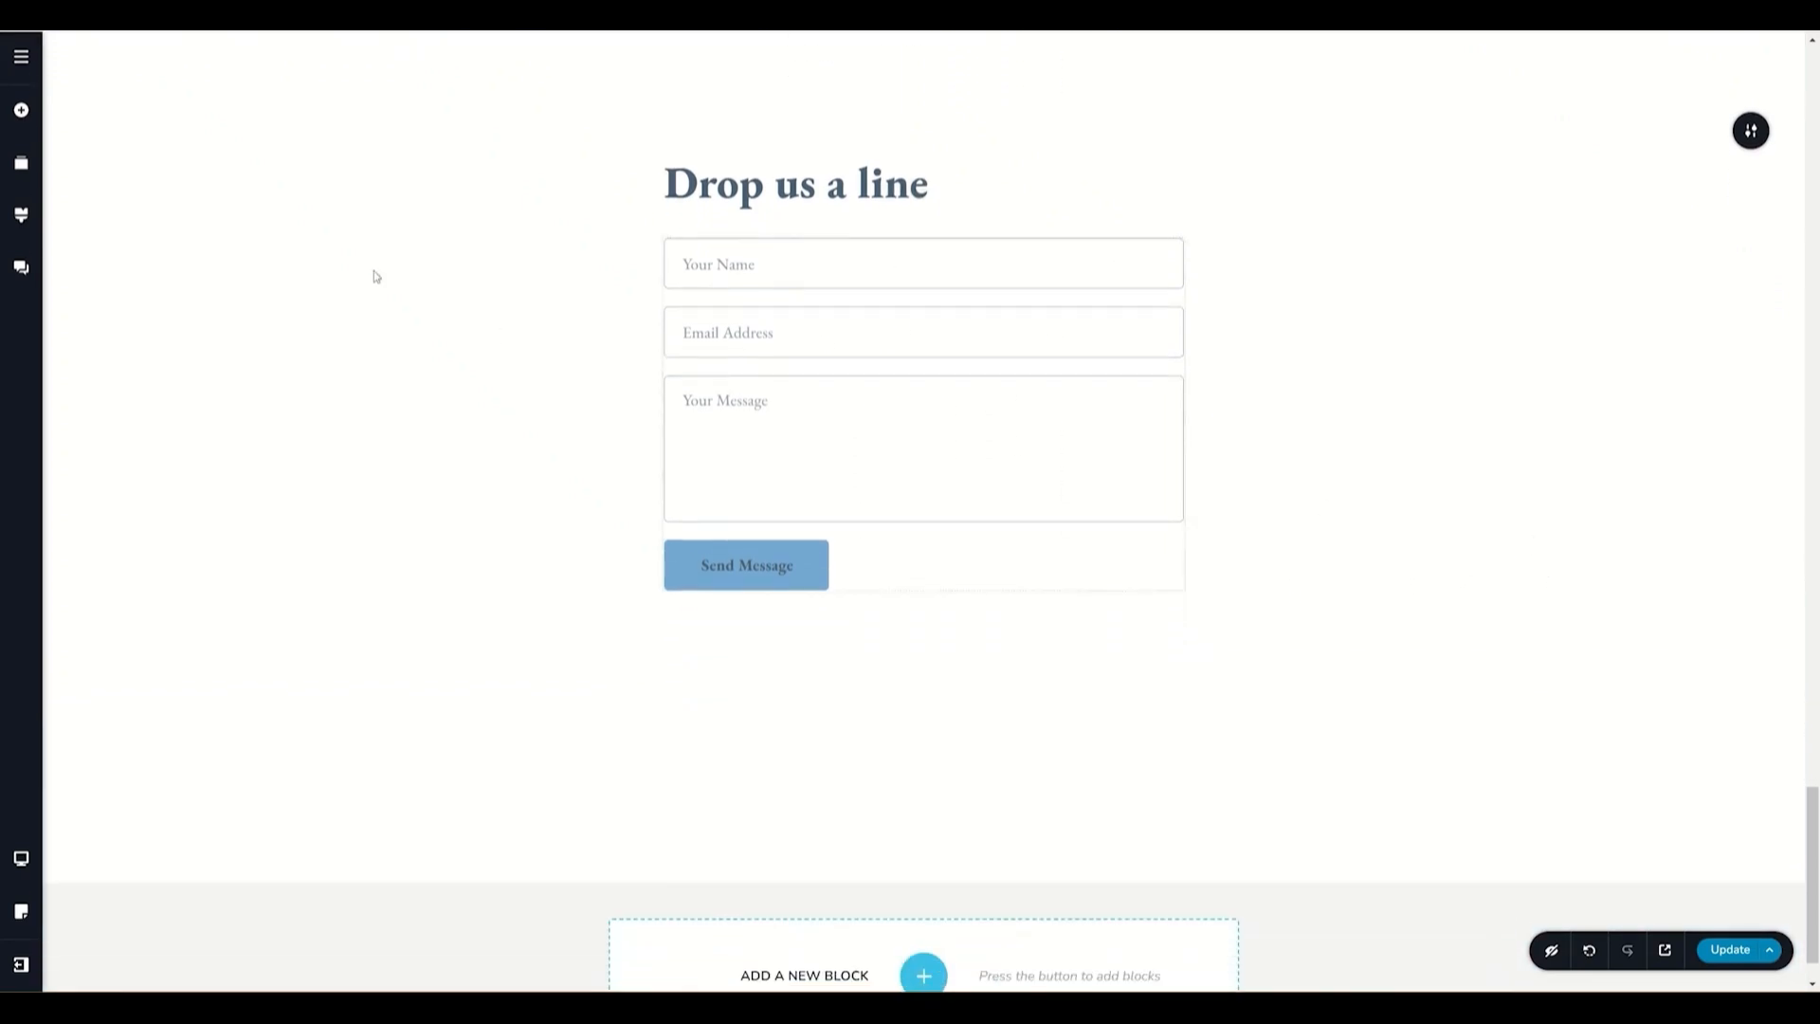
pyautogui.click(20, 112)
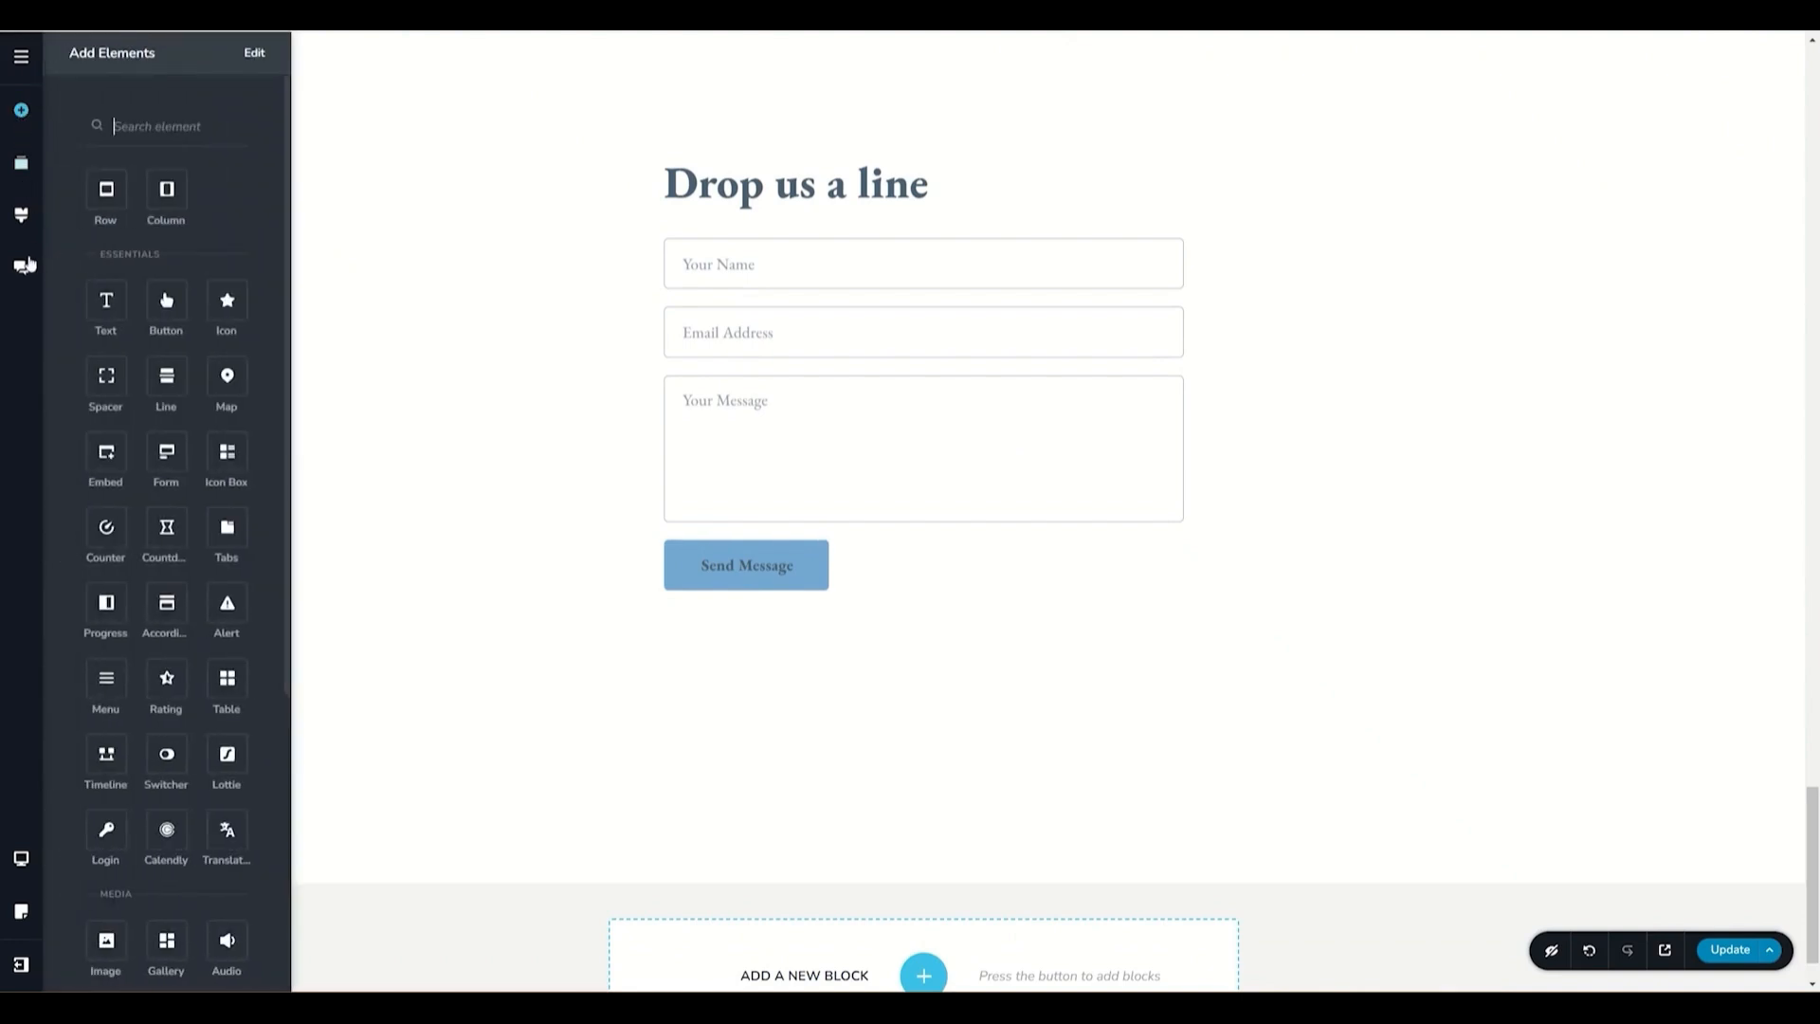
pyautogui.moveTo(167, 452); pyautogui.dragTo(737, 599)
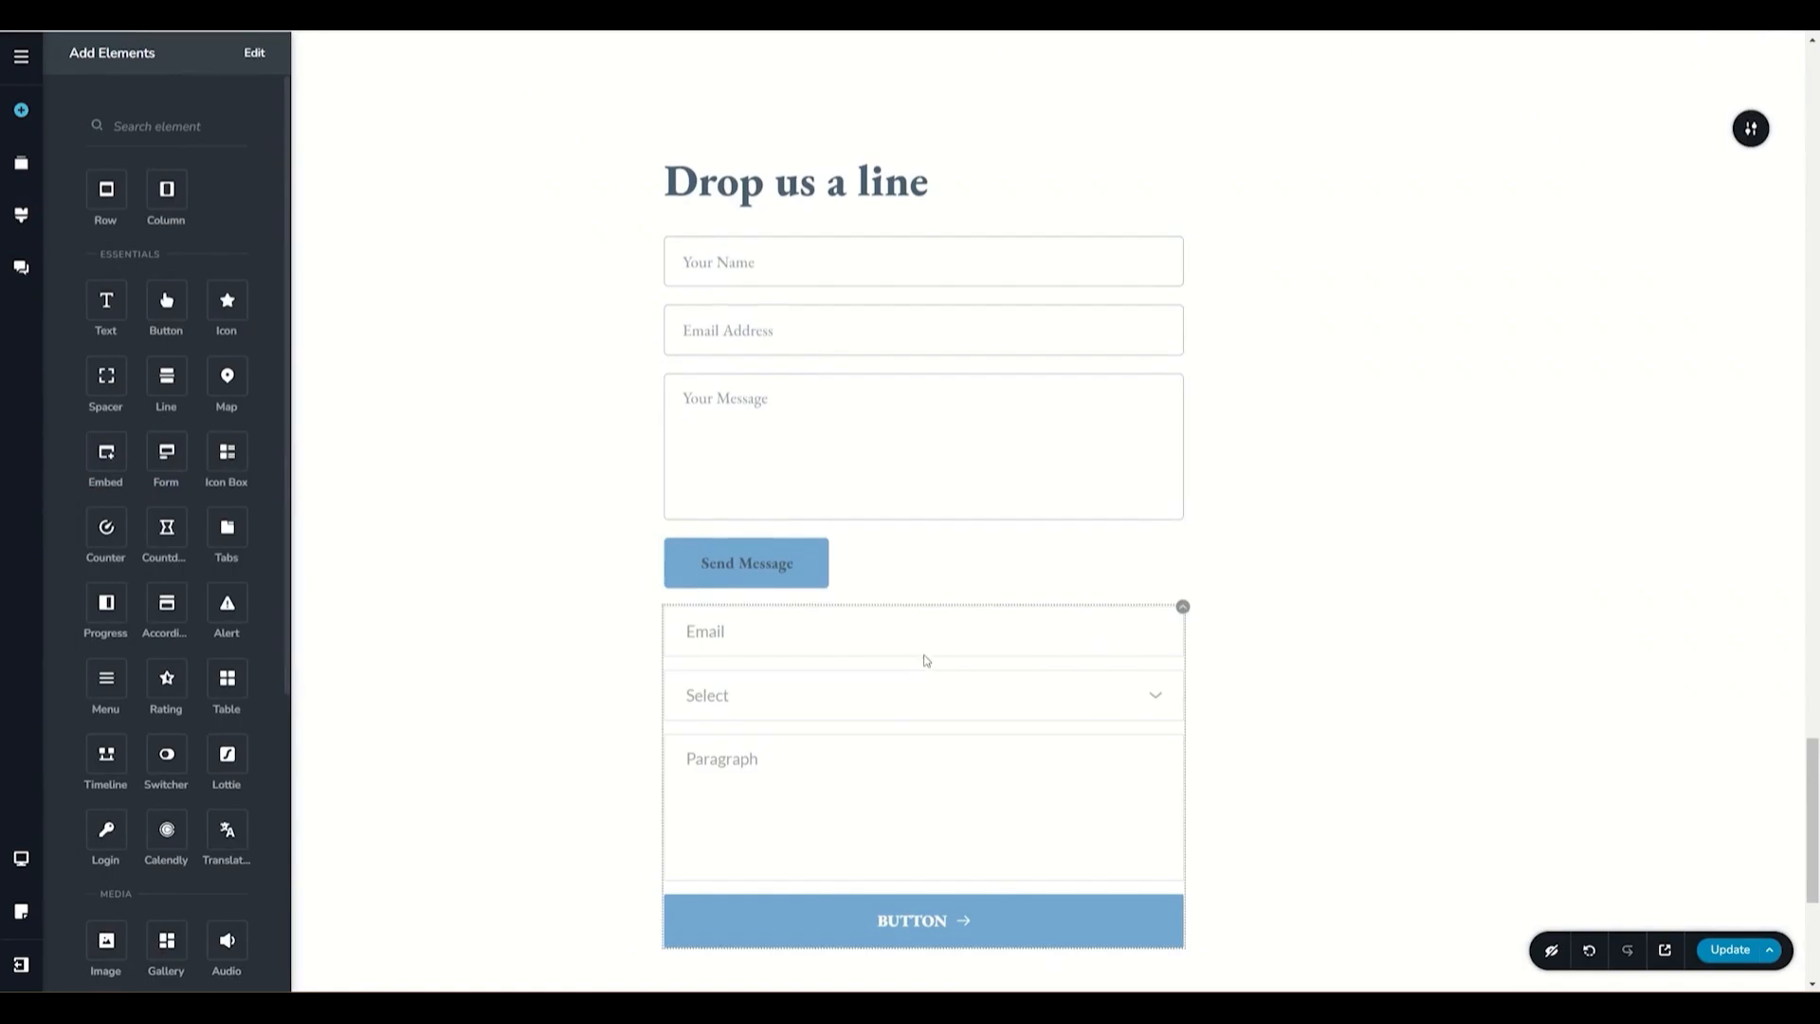
# - Delete the original contact form so the new form takes its place under the heading
pyautogui.scroll(-3, 931, 663)
pyautogui.scroll(2, 926, 660)
pyautogui.scroll(1, 926, 661)
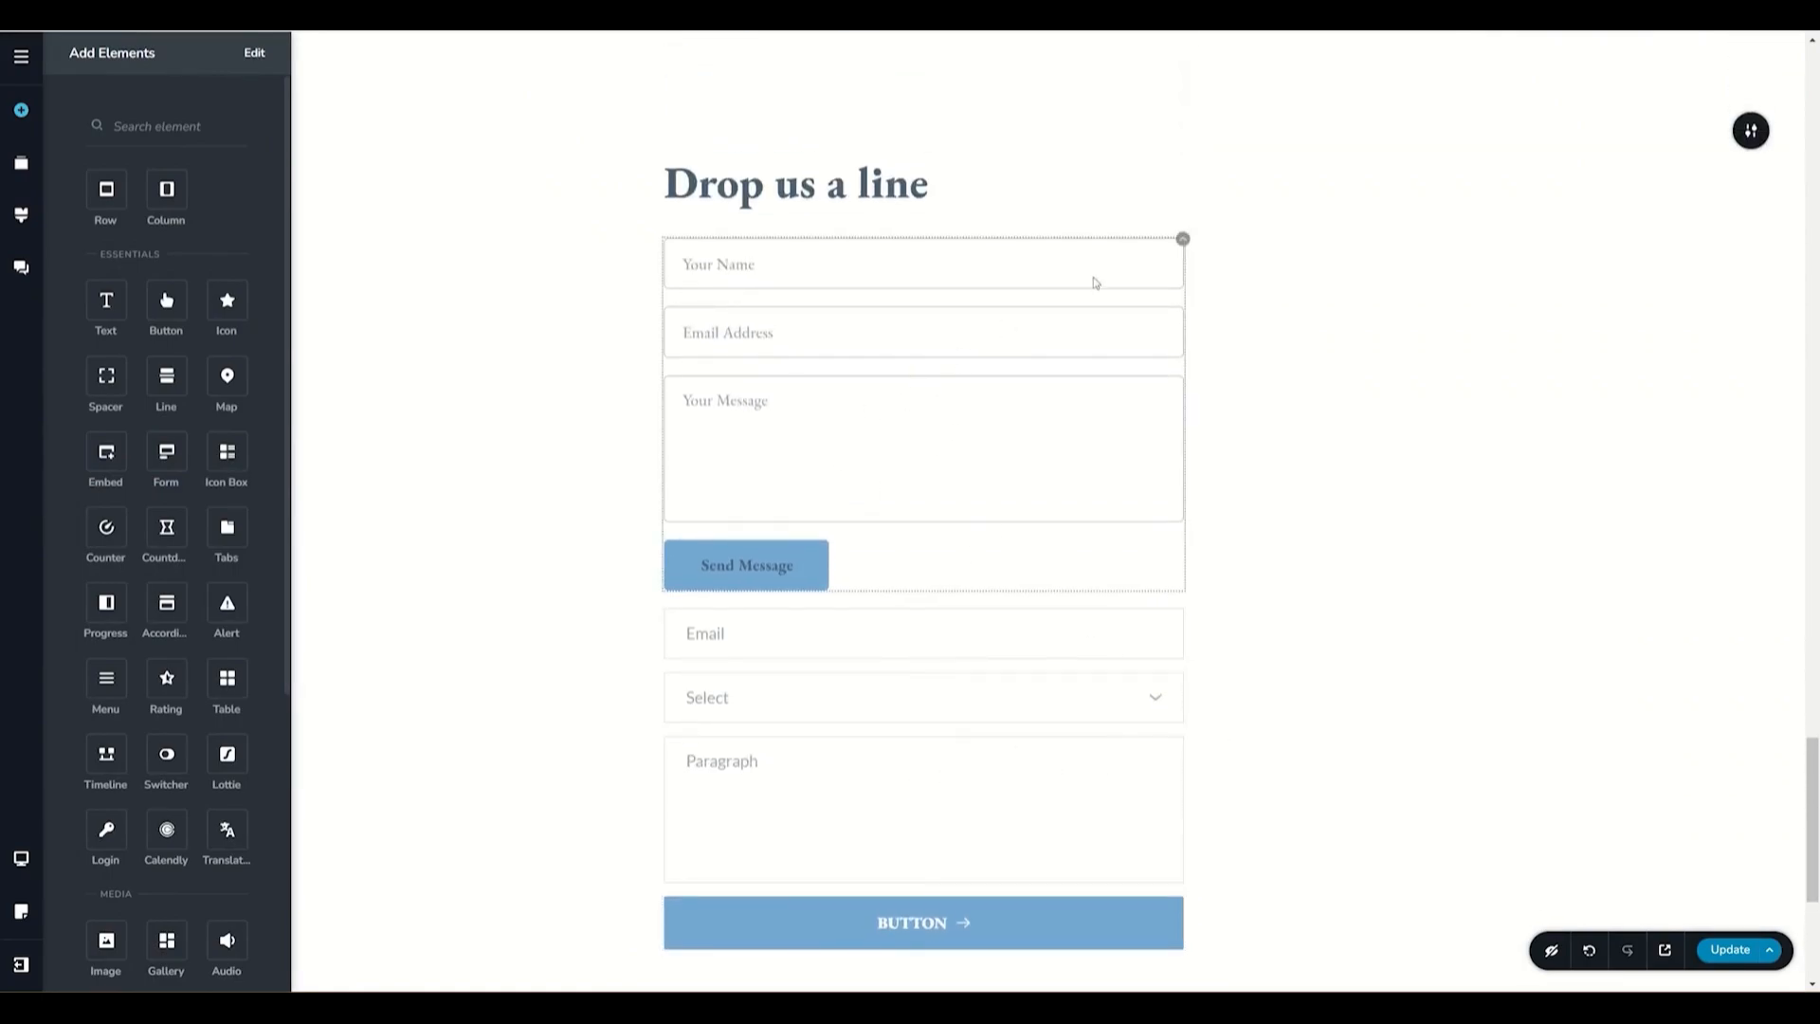
pyautogui.click(1183, 239)
pyautogui.click(1224, 284)
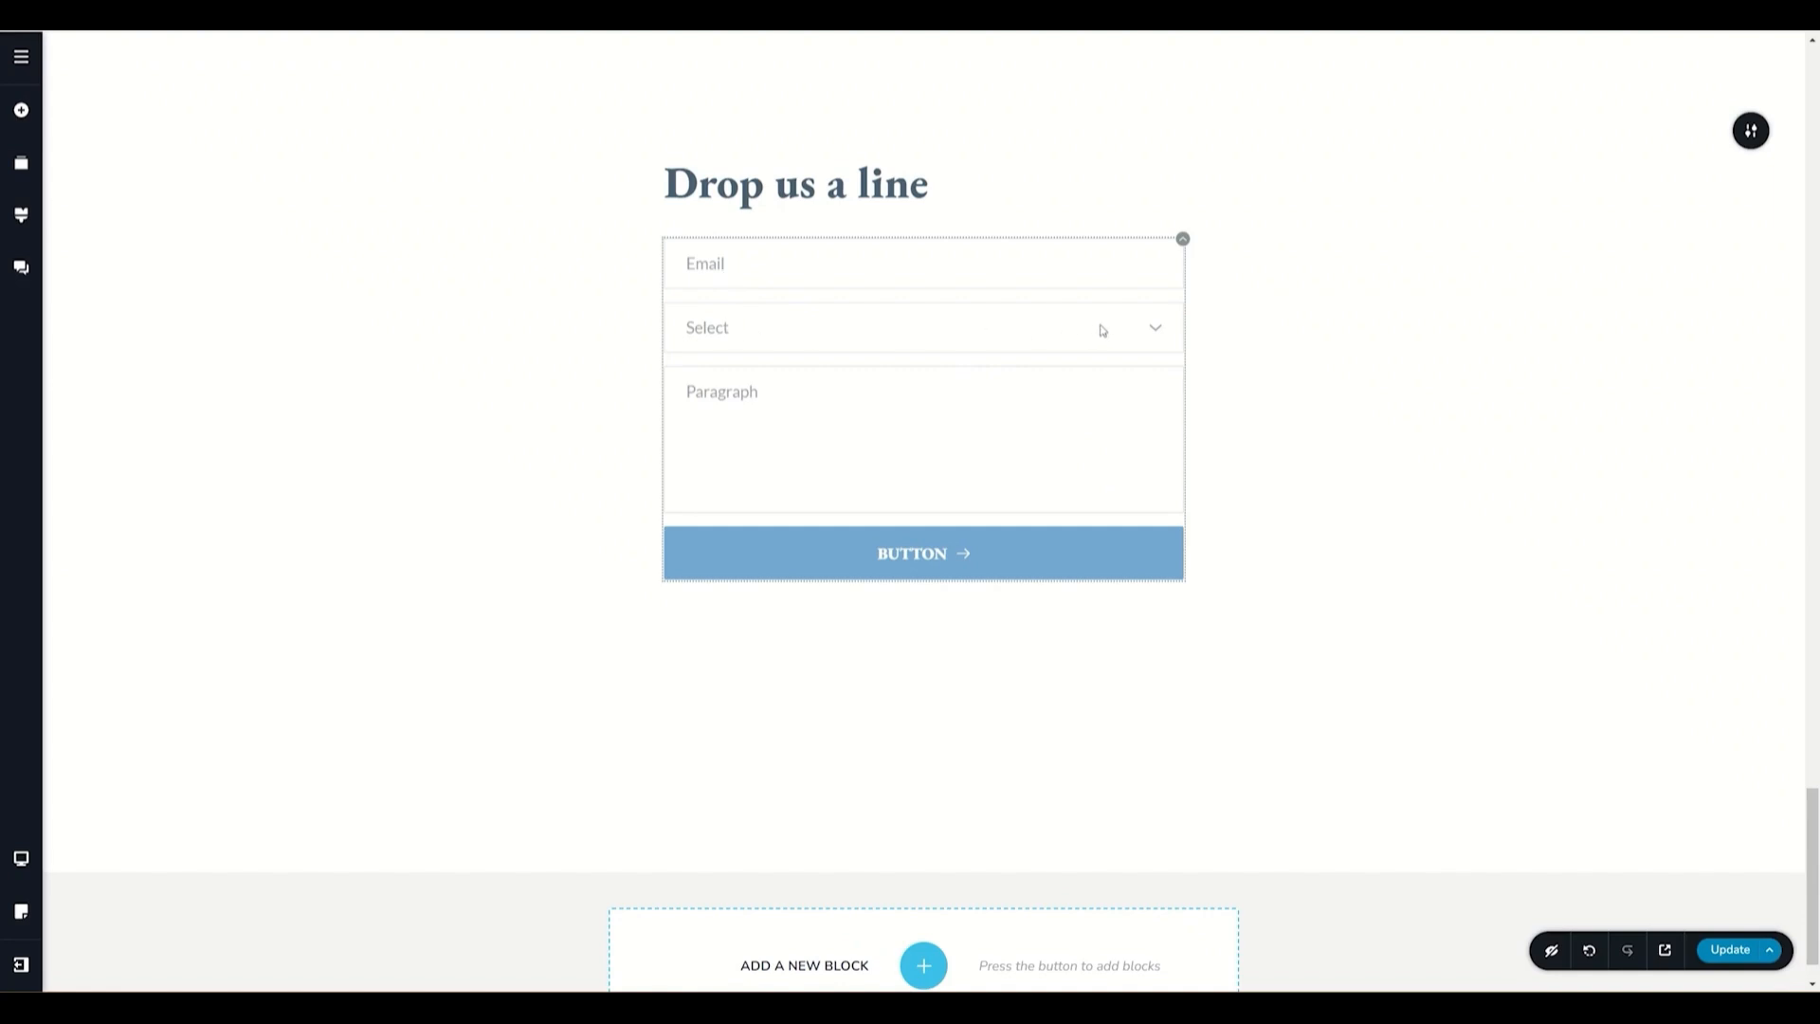
# - Open the email field's settings, keep it a required Email field and set its spacing to 16 px
pyautogui.click(1153, 331)
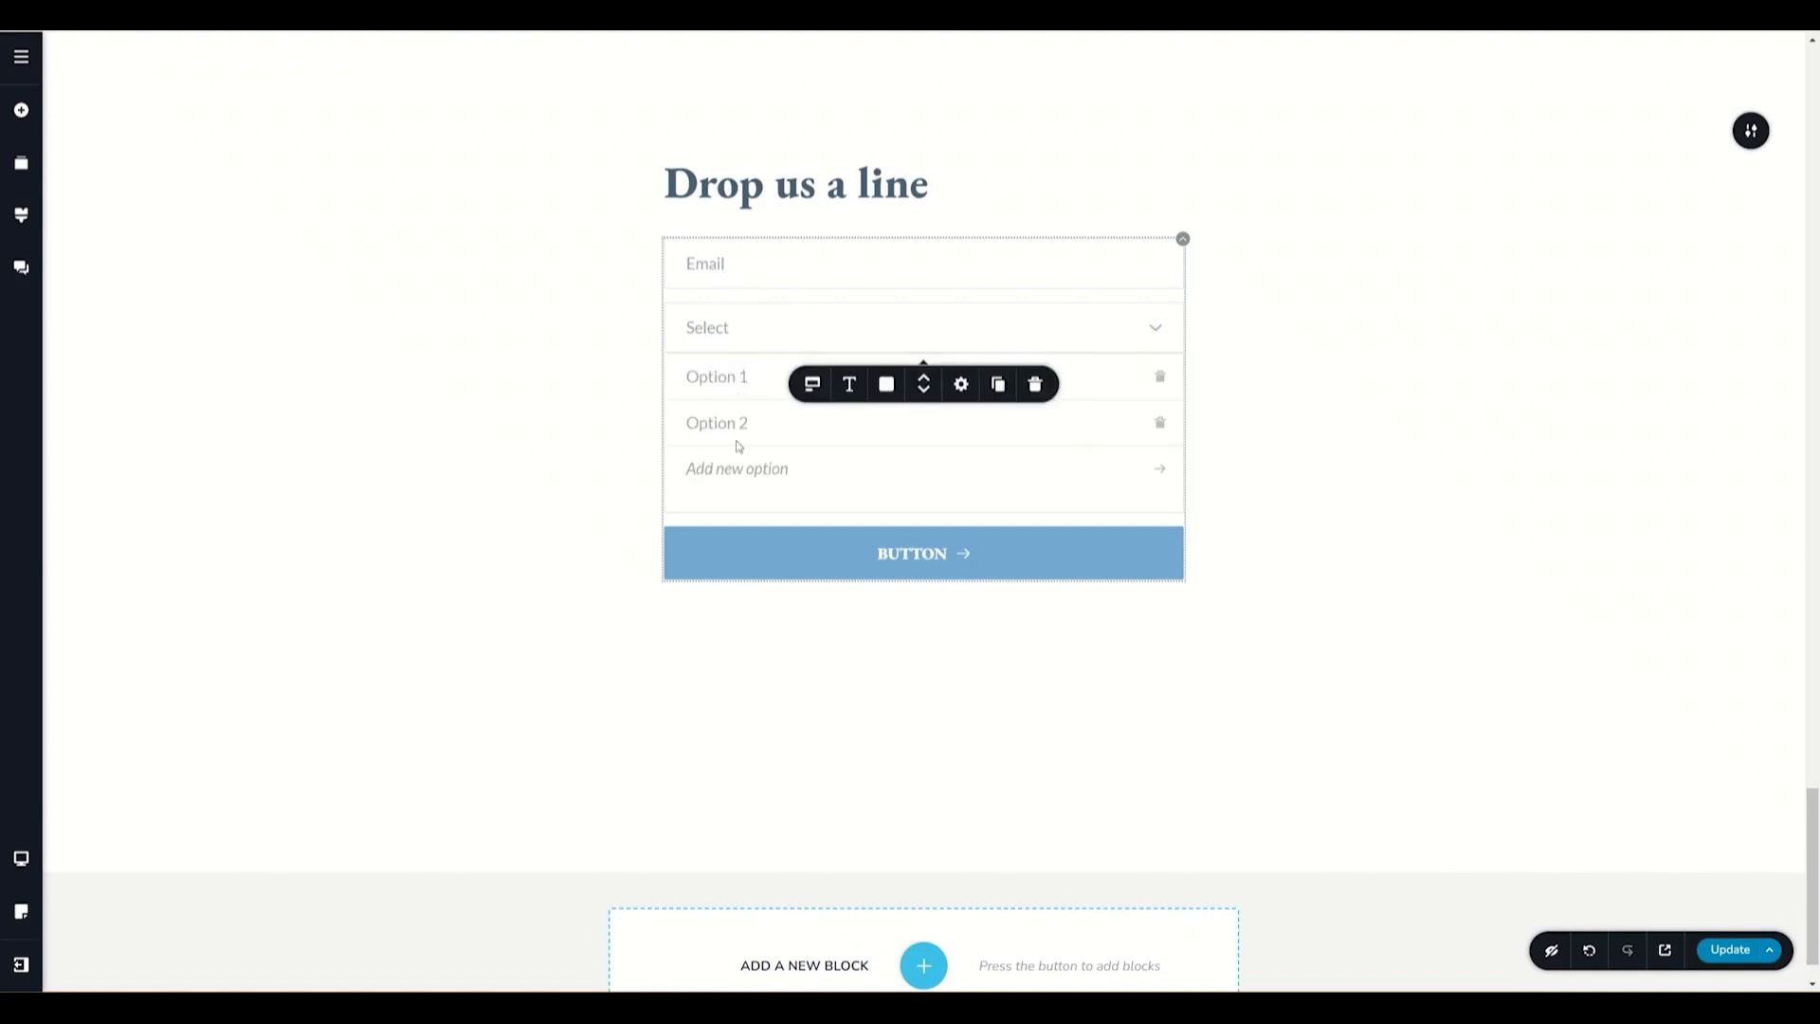
pyautogui.click(1155, 332)
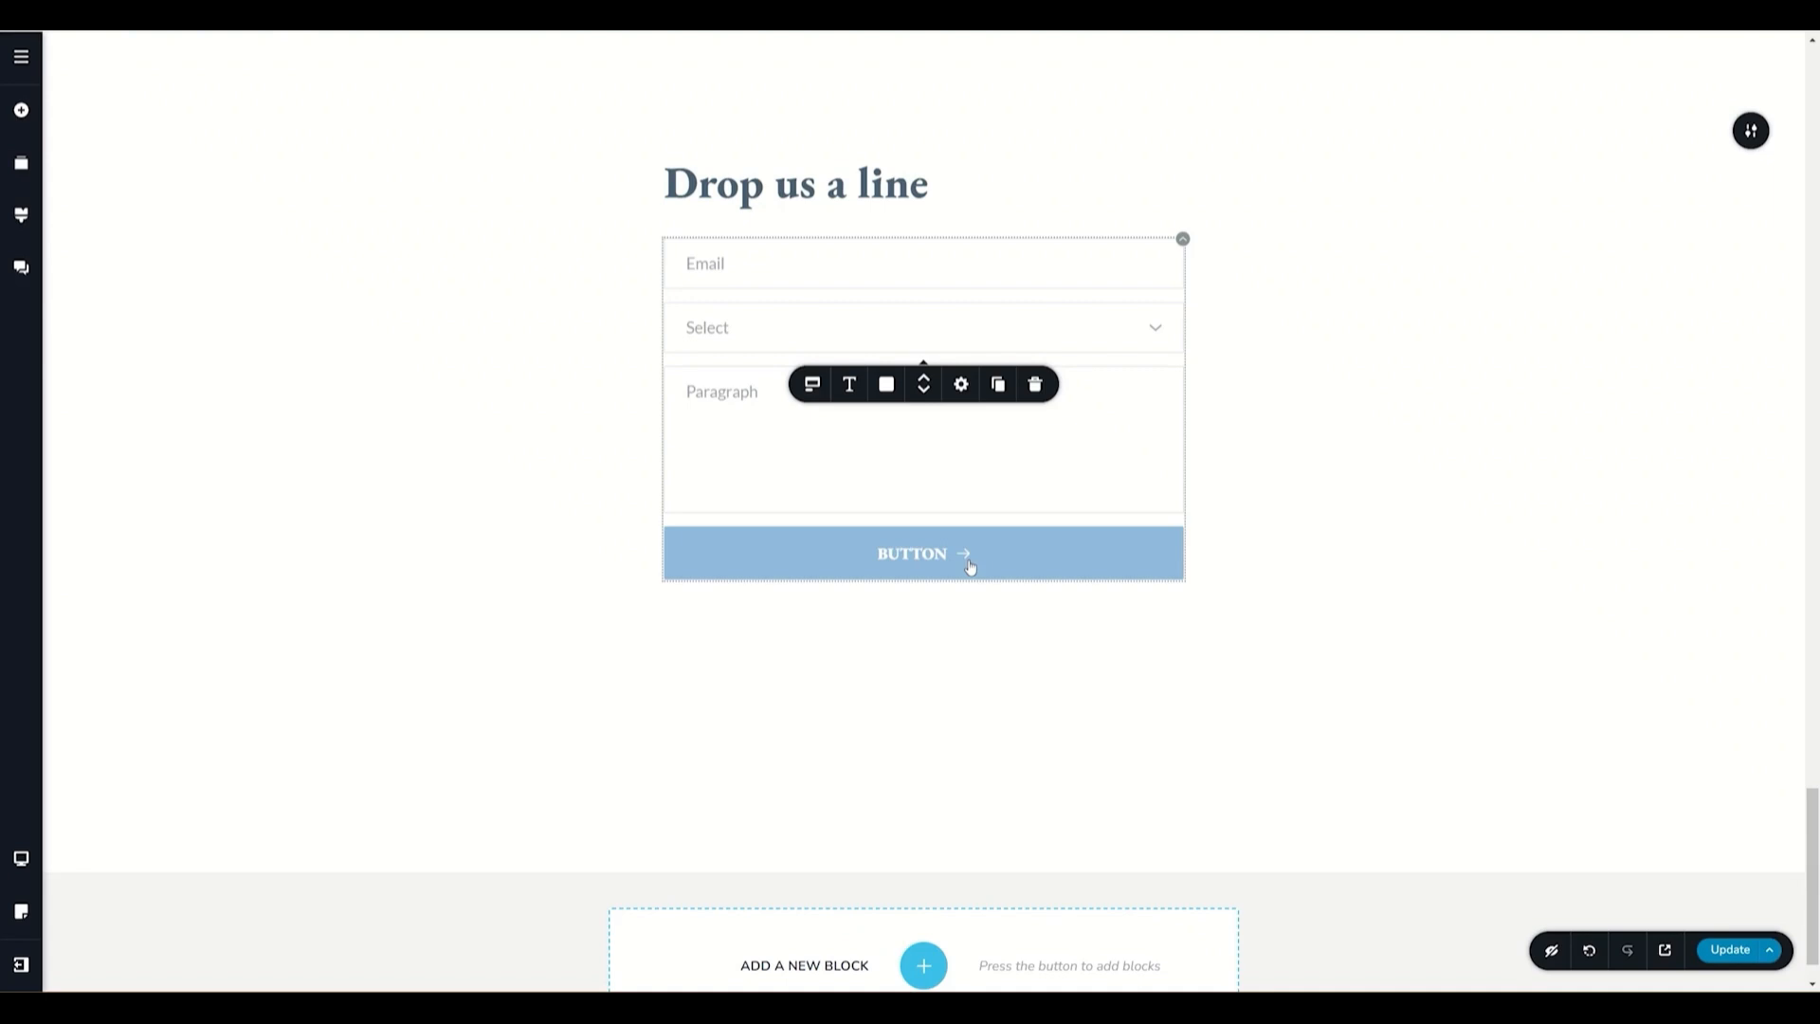
pyautogui.click(754, 271)
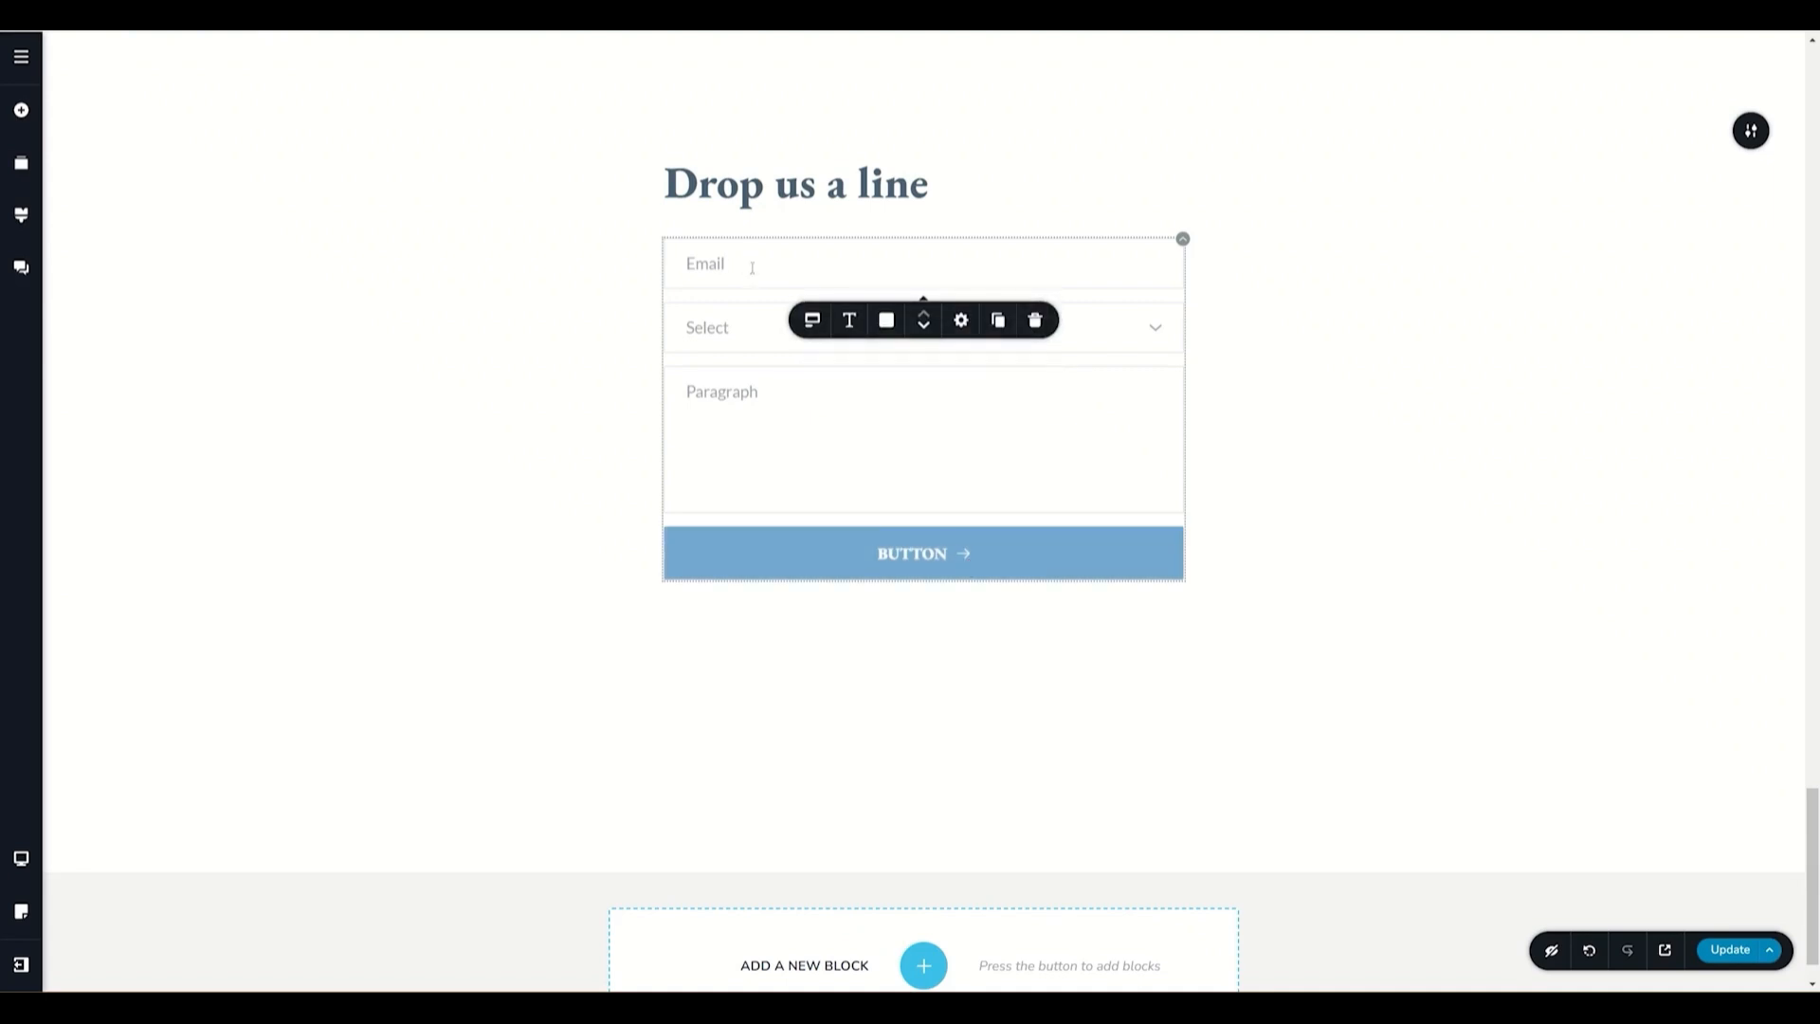
pyautogui.click(813, 323)
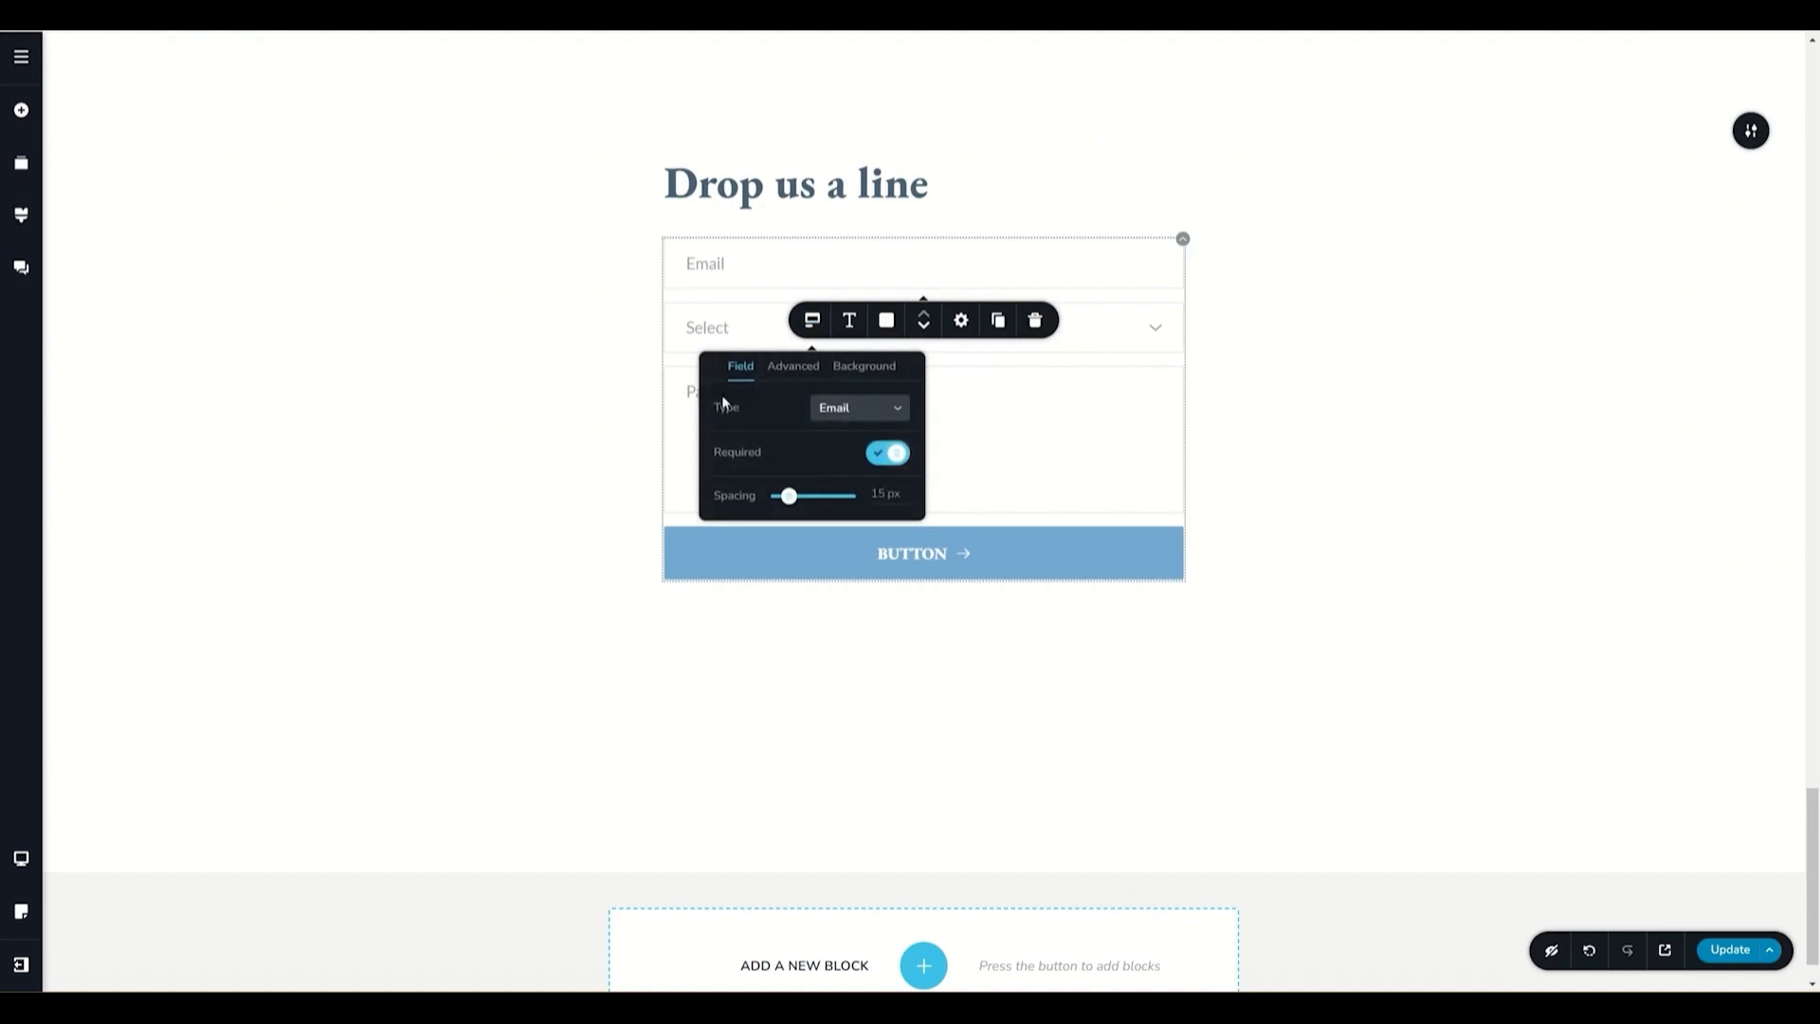
pyautogui.click(850, 412)
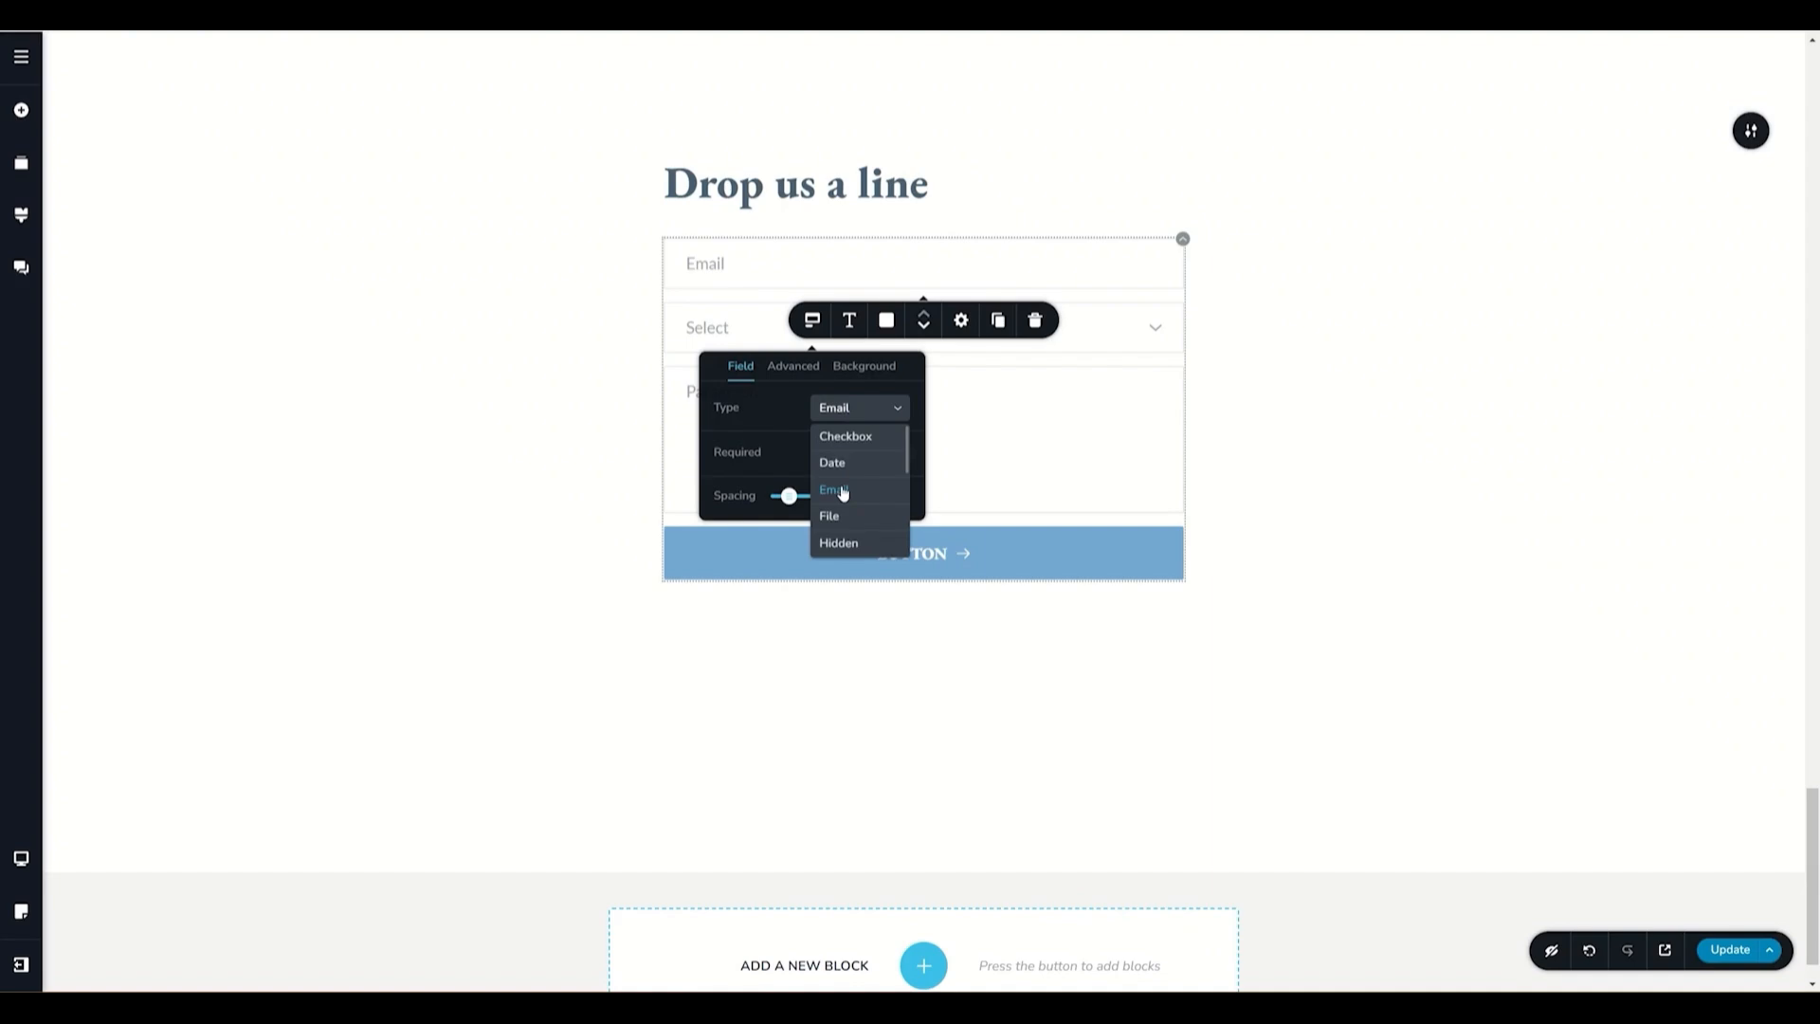
pyautogui.click(767, 405)
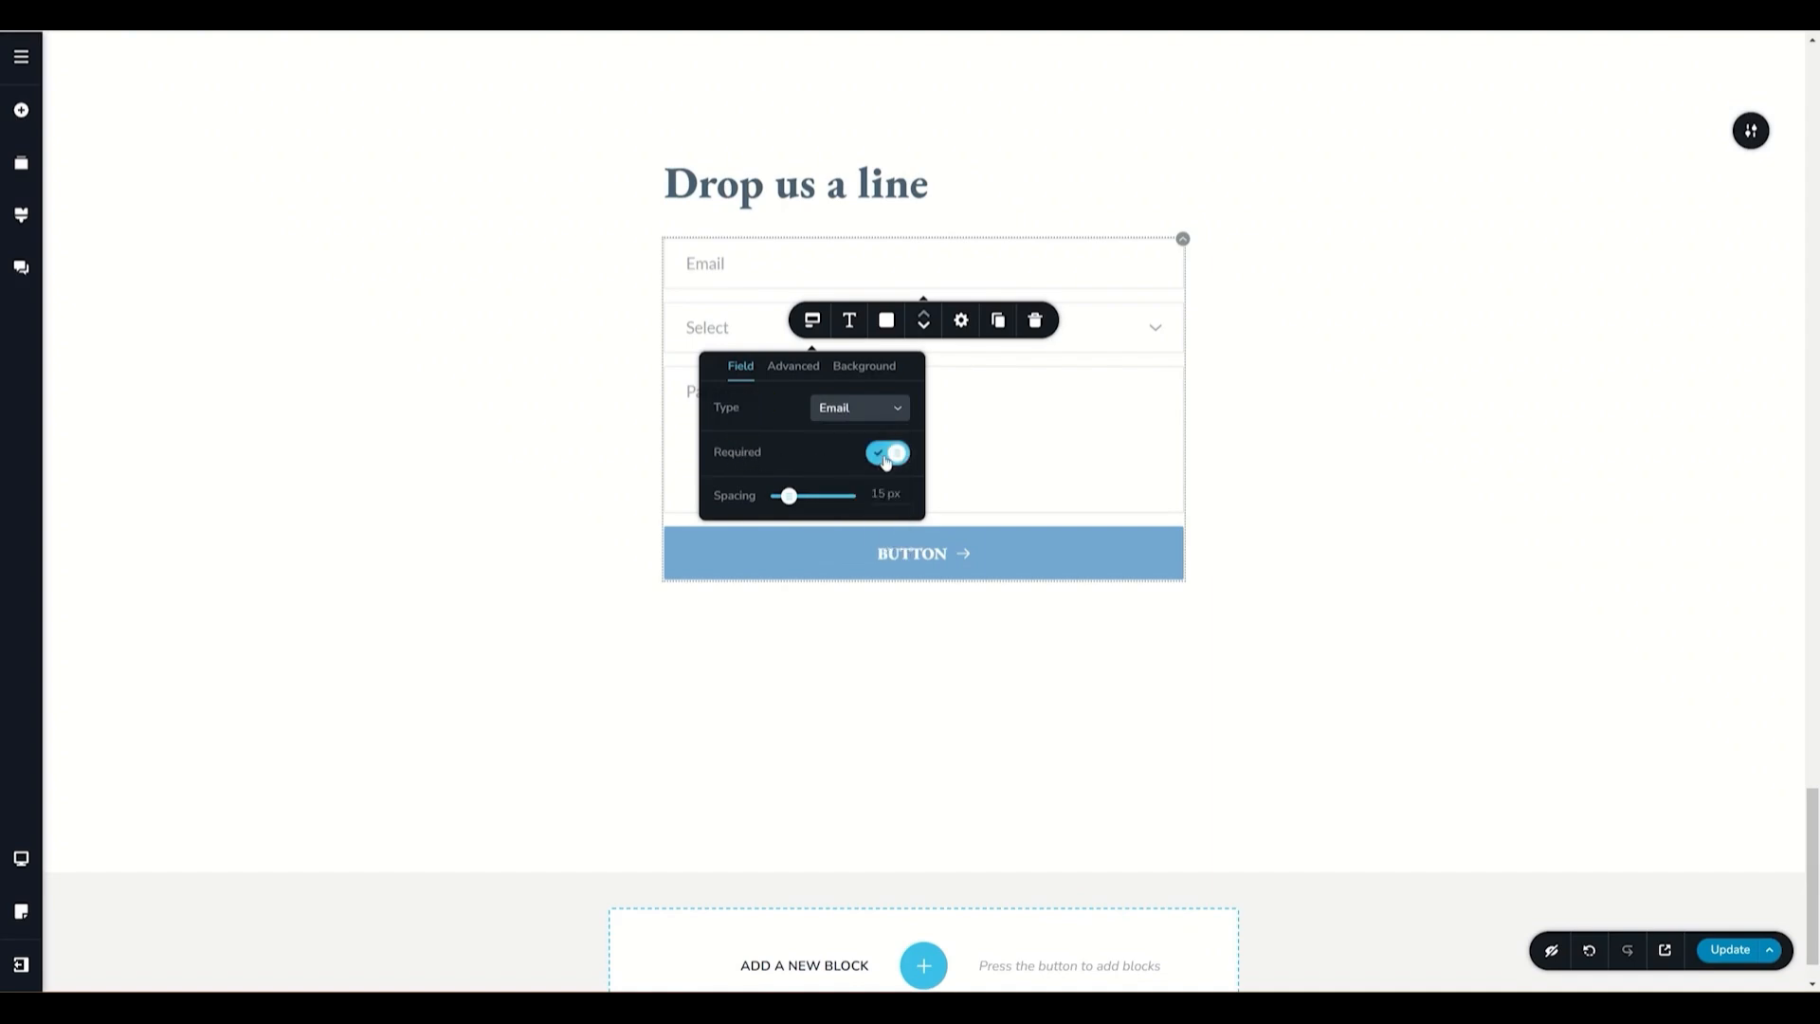
pyautogui.moveTo(790, 502)
pyautogui.mouseDown()
pyautogui.moveTo(813, 496)
pyautogui.moveTo(789, 496)
pyautogui.mouseUp()
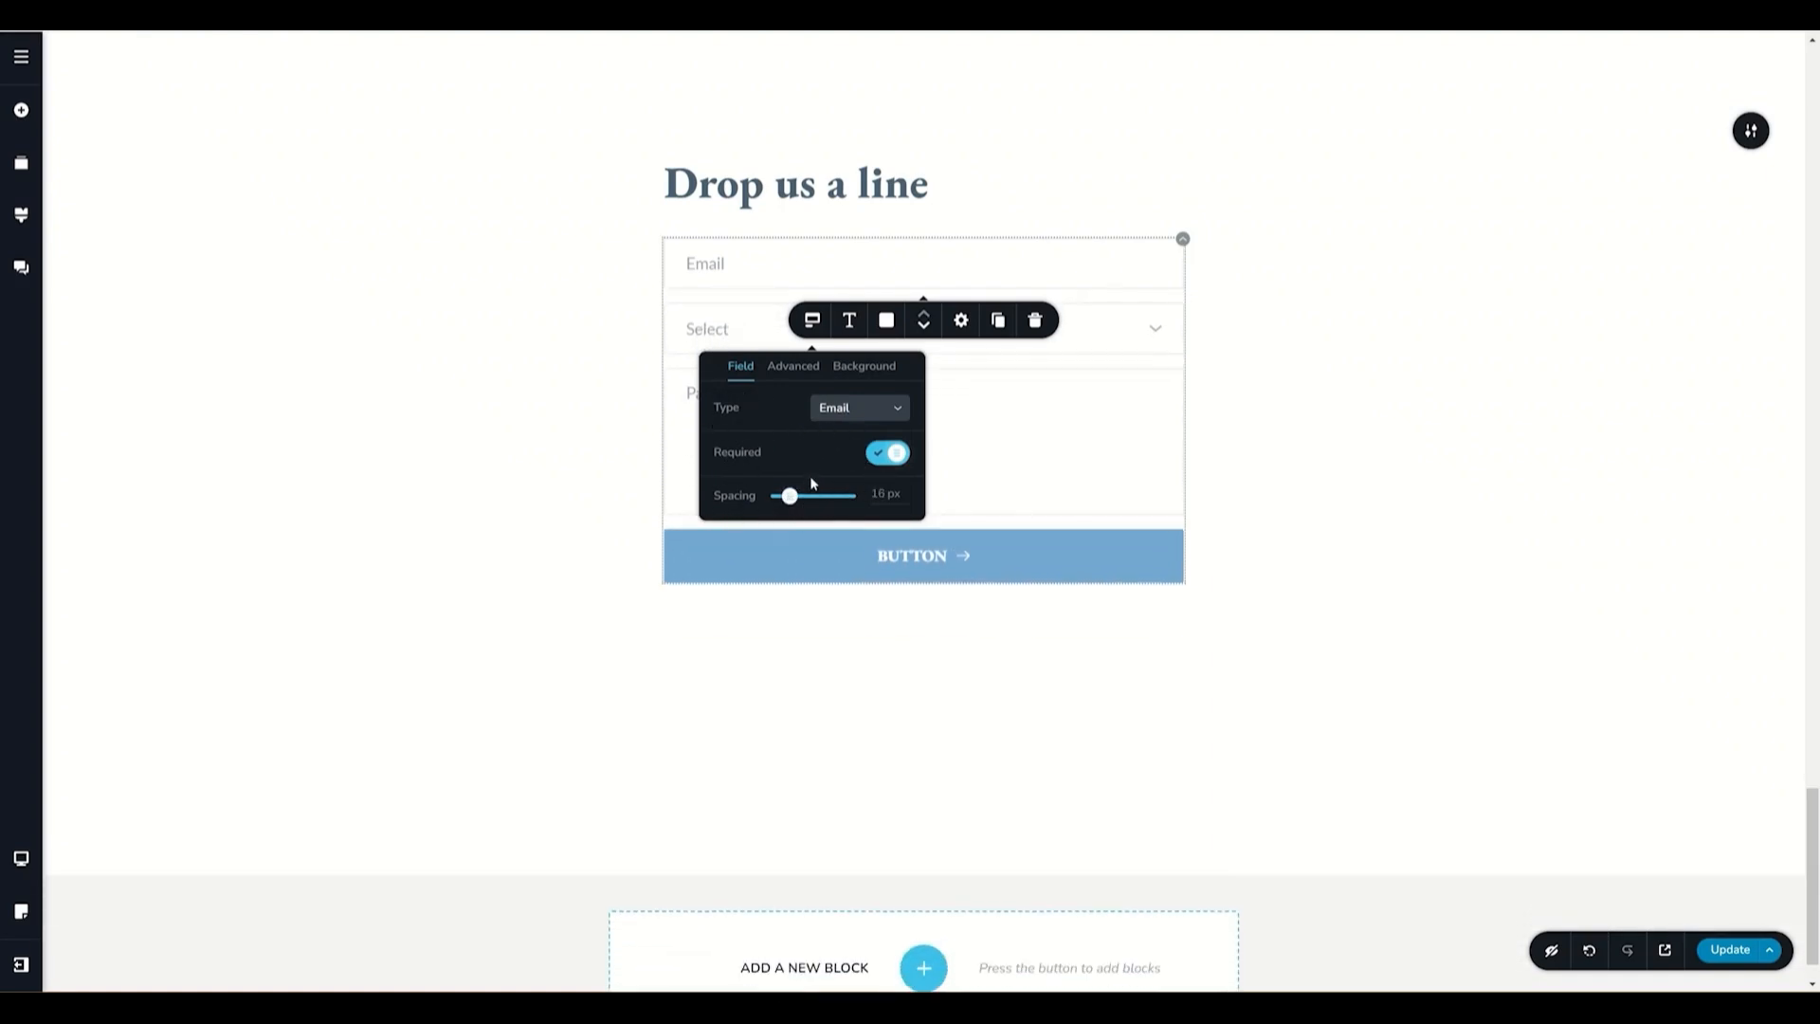
# - Try turning the field label on and toggling the placeholder in the advanced field options
pyautogui.click(794, 366)
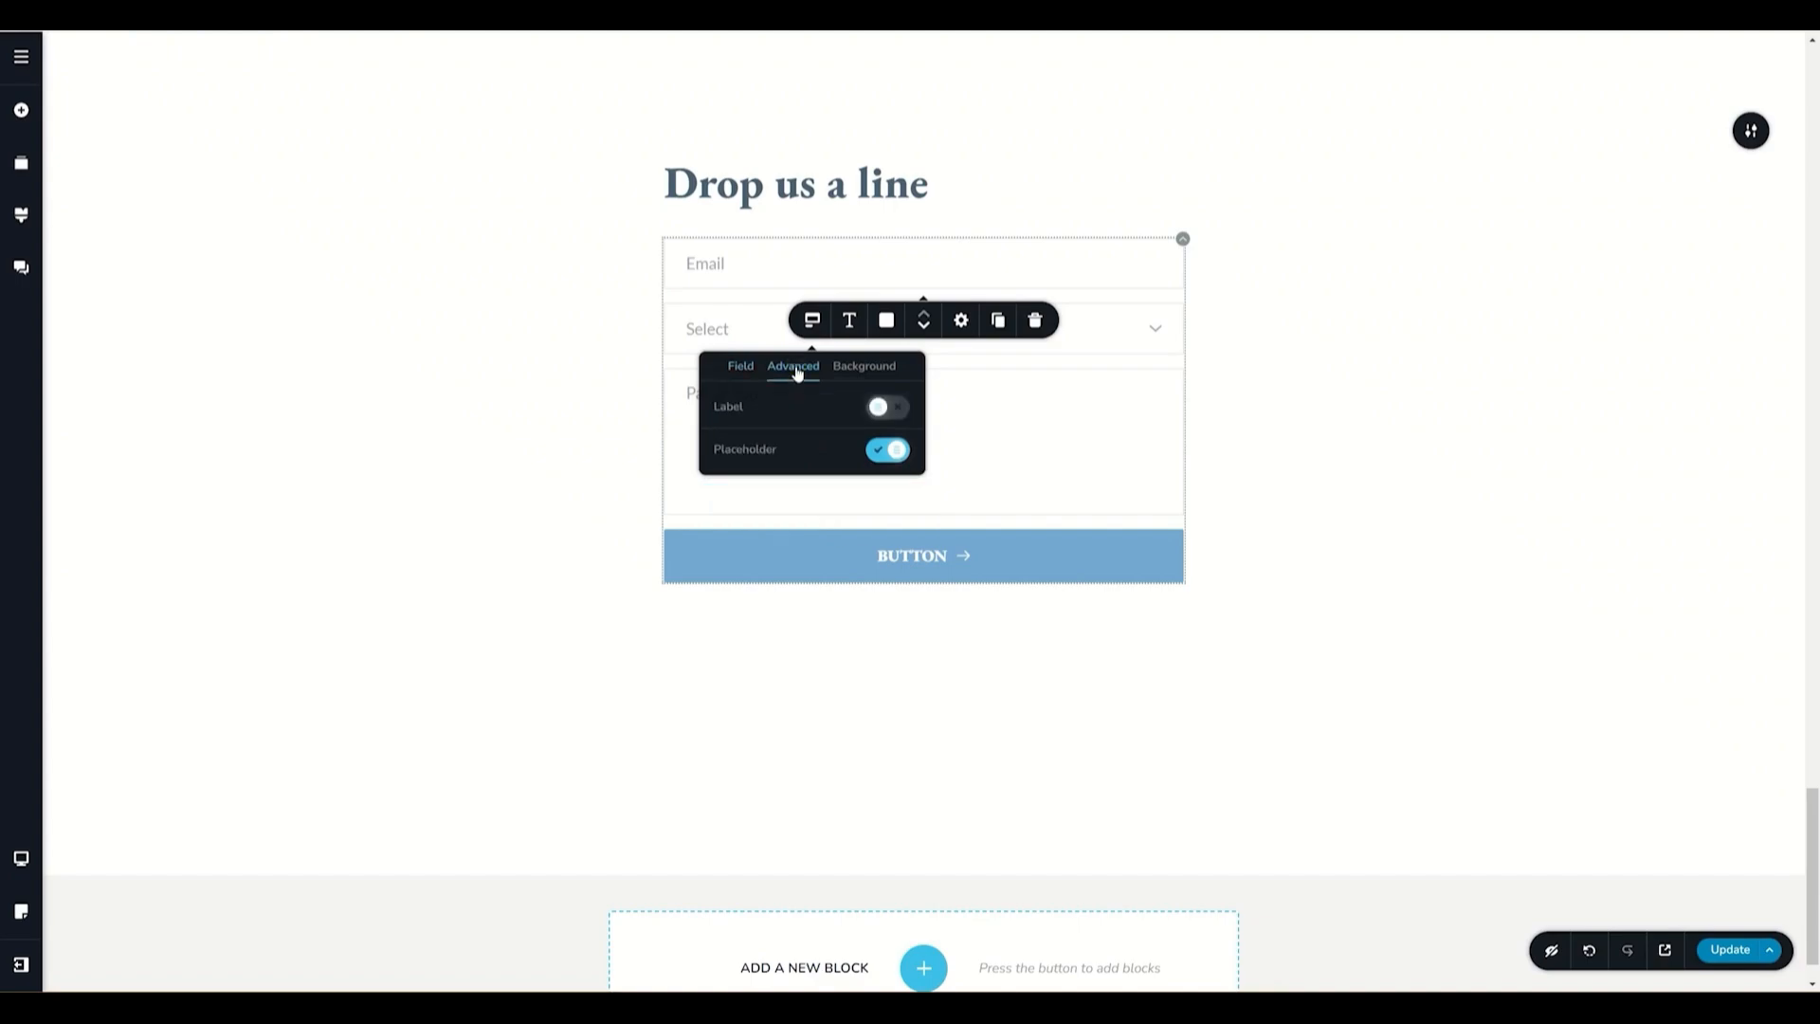
pyautogui.click(889, 408)
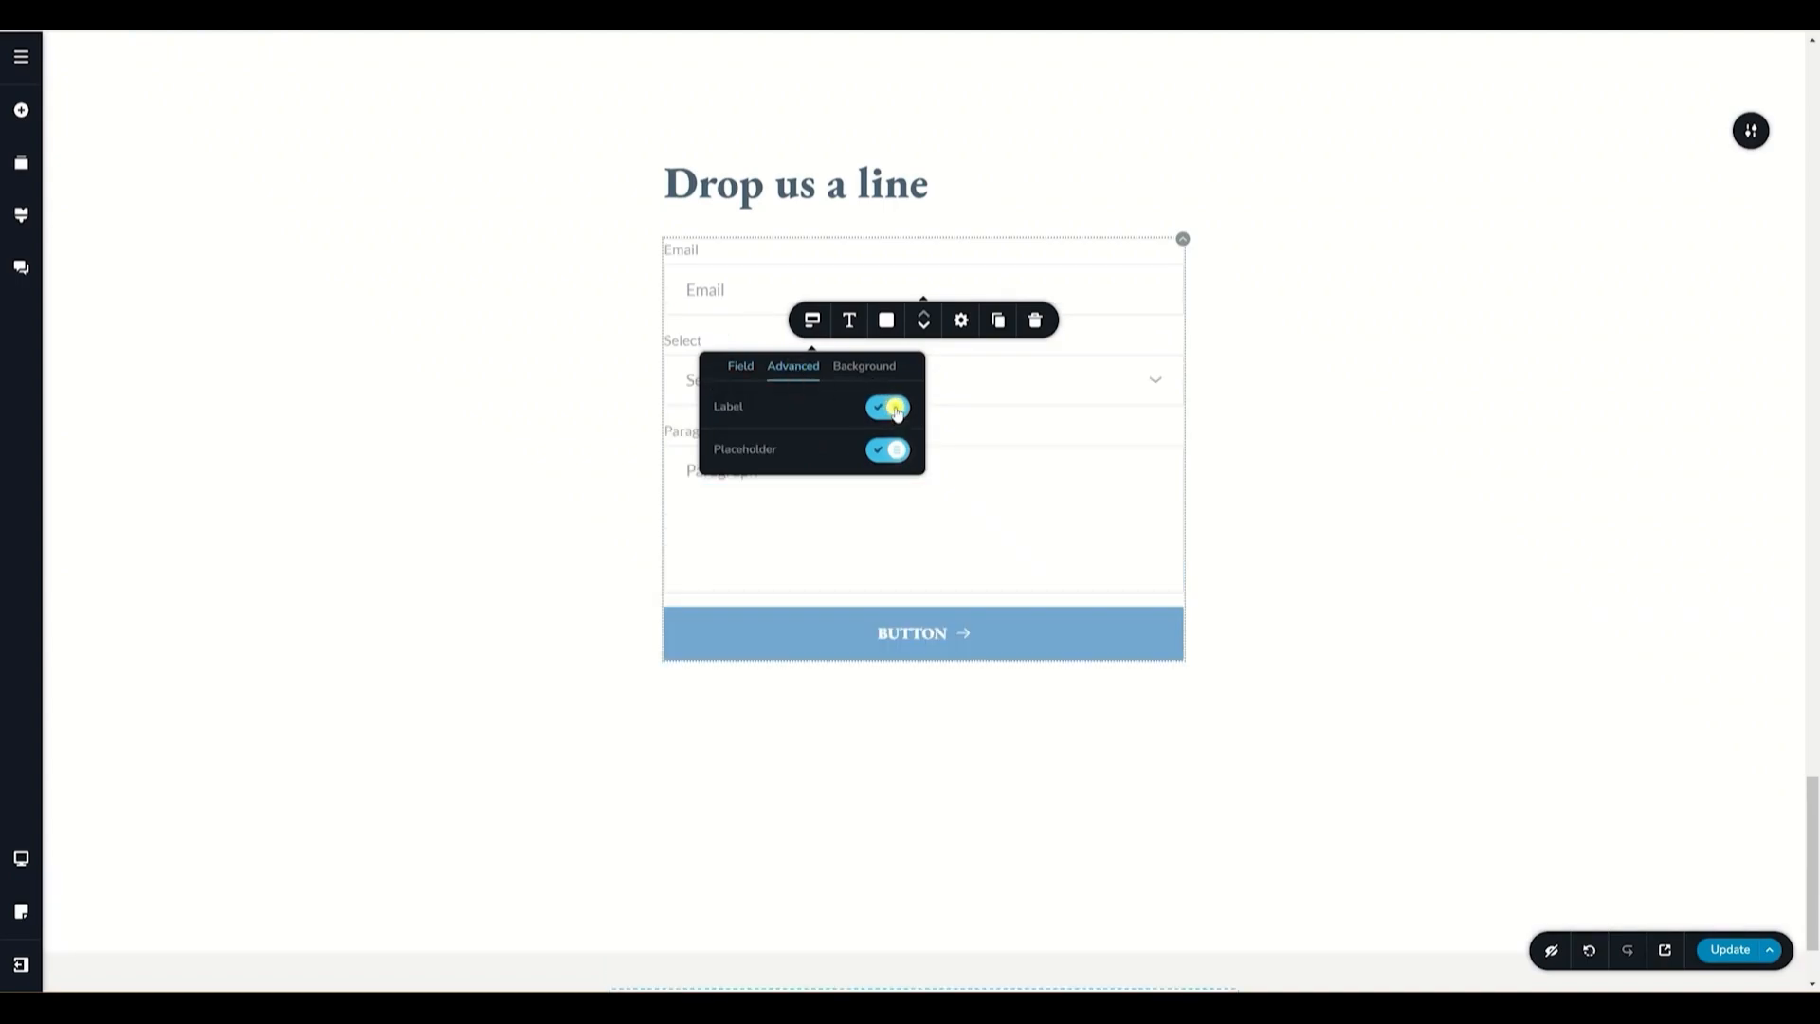
pyautogui.click(895, 410)
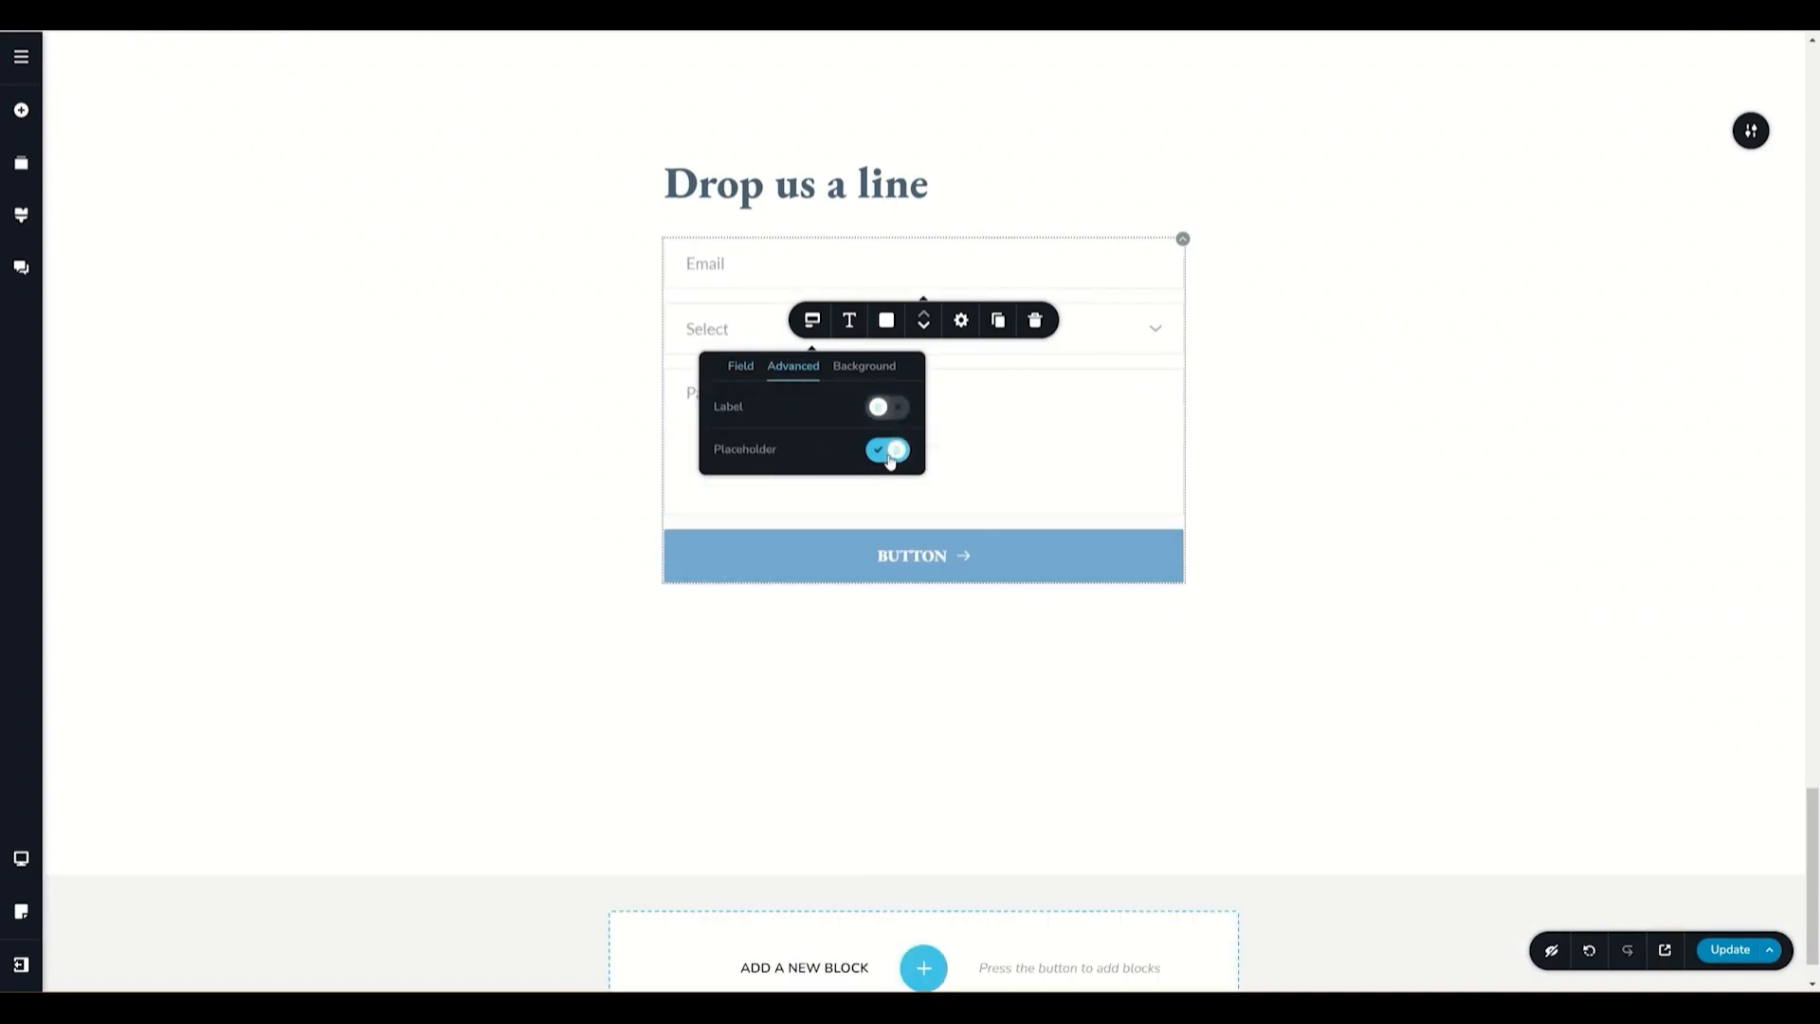
pyautogui.click(886, 450)
pyautogui.click(888, 452)
# - Set the form fields' background size to M
pyautogui.click(874, 370)
pyautogui.click(827, 408)
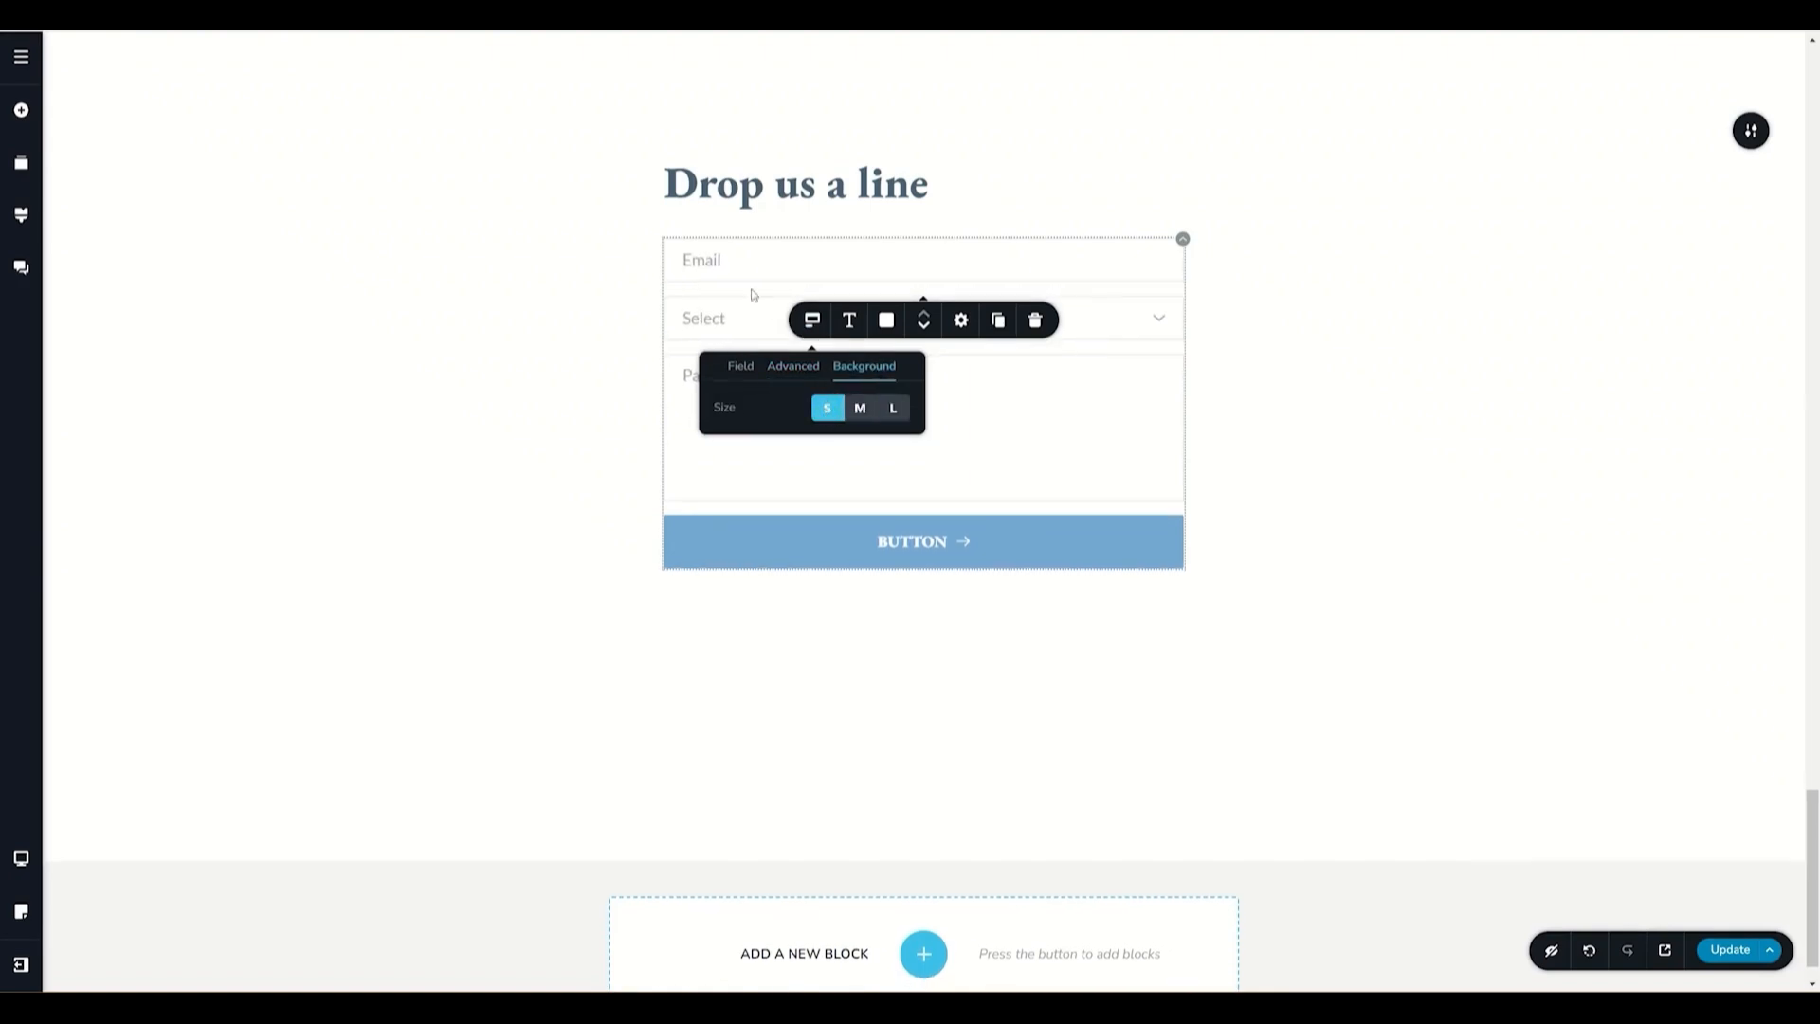
pyautogui.click(860, 407)
pyautogui.click(893, 410)
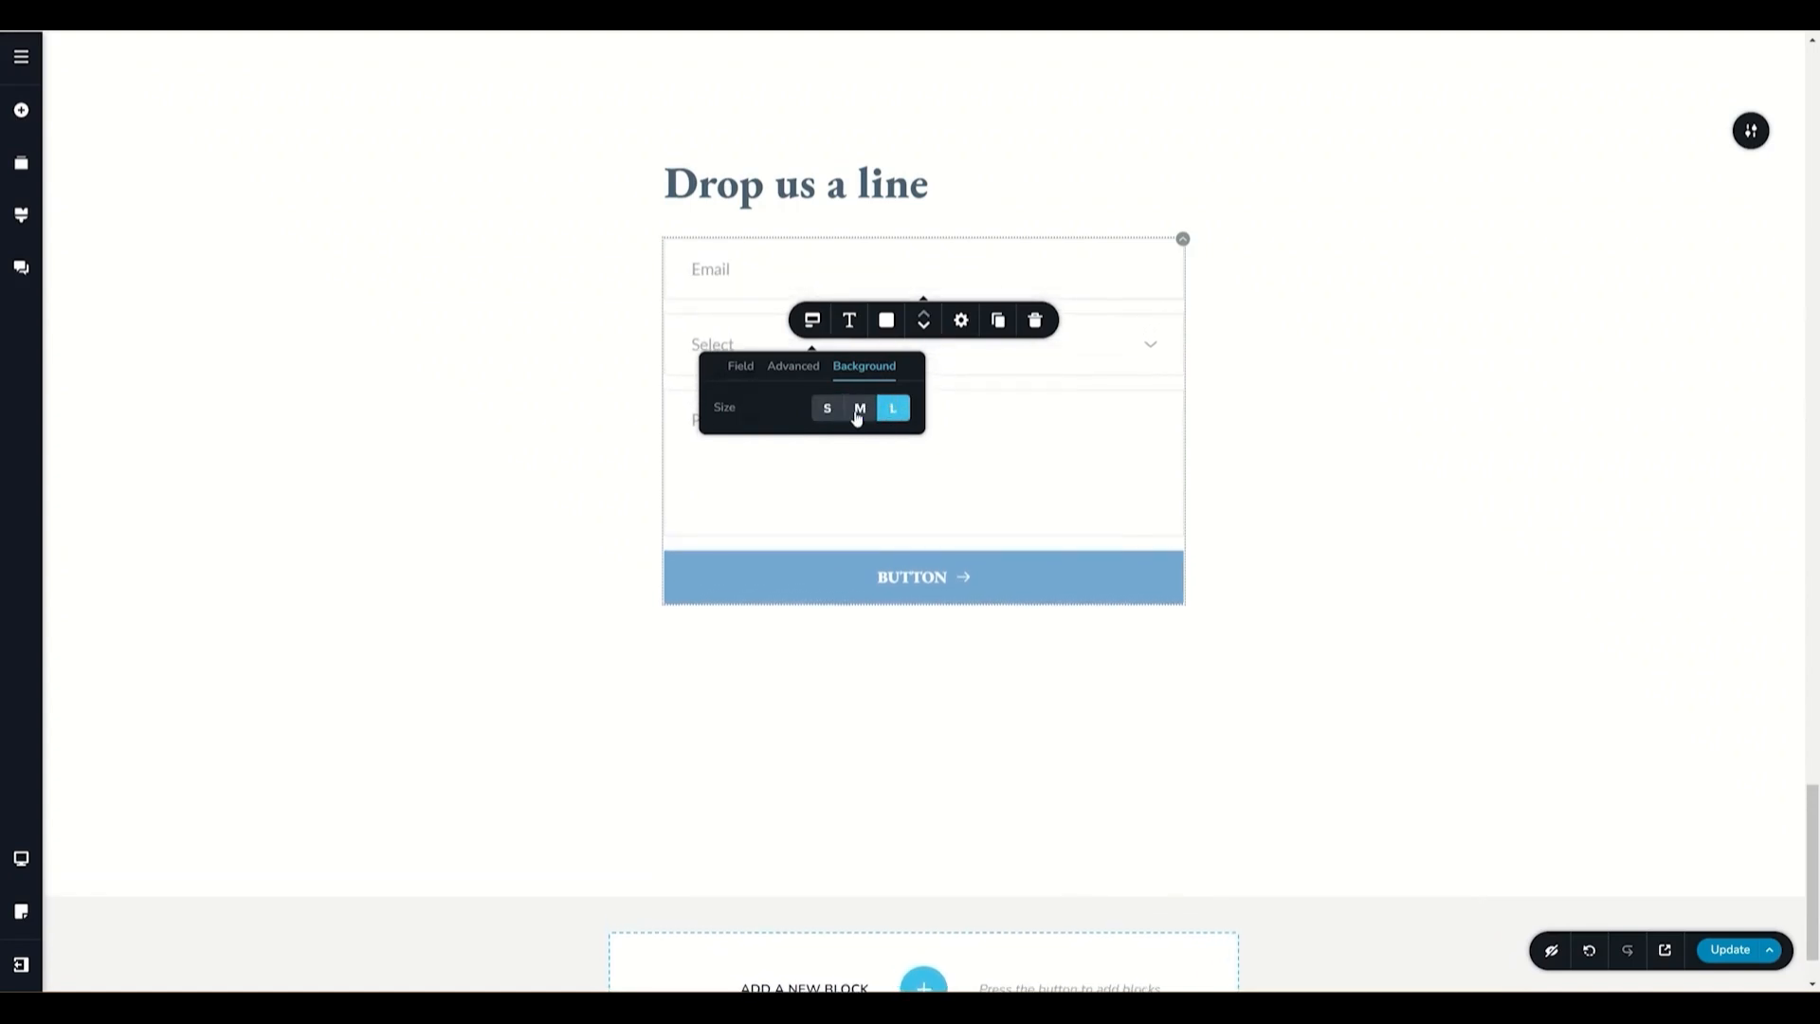
pyautogui.click(862, 411)
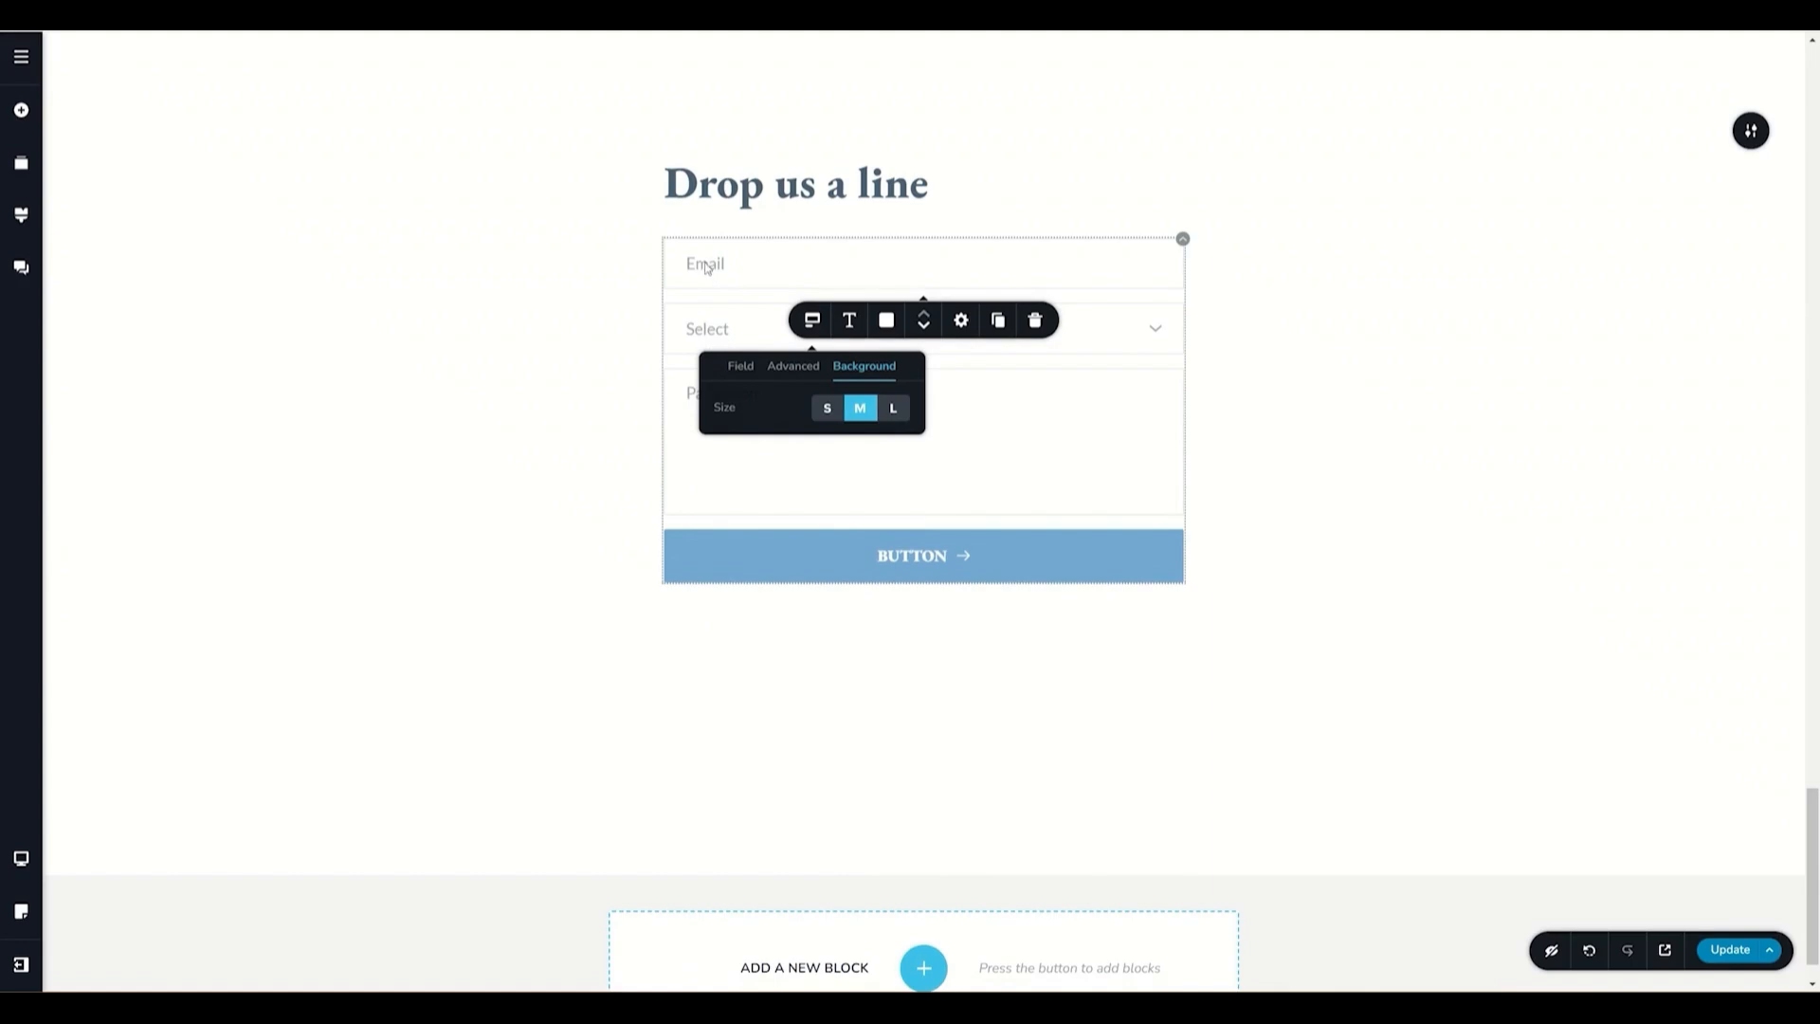
# - Rename the email field's placeholder to Your Email Address
pyautogui.click(705, 272)
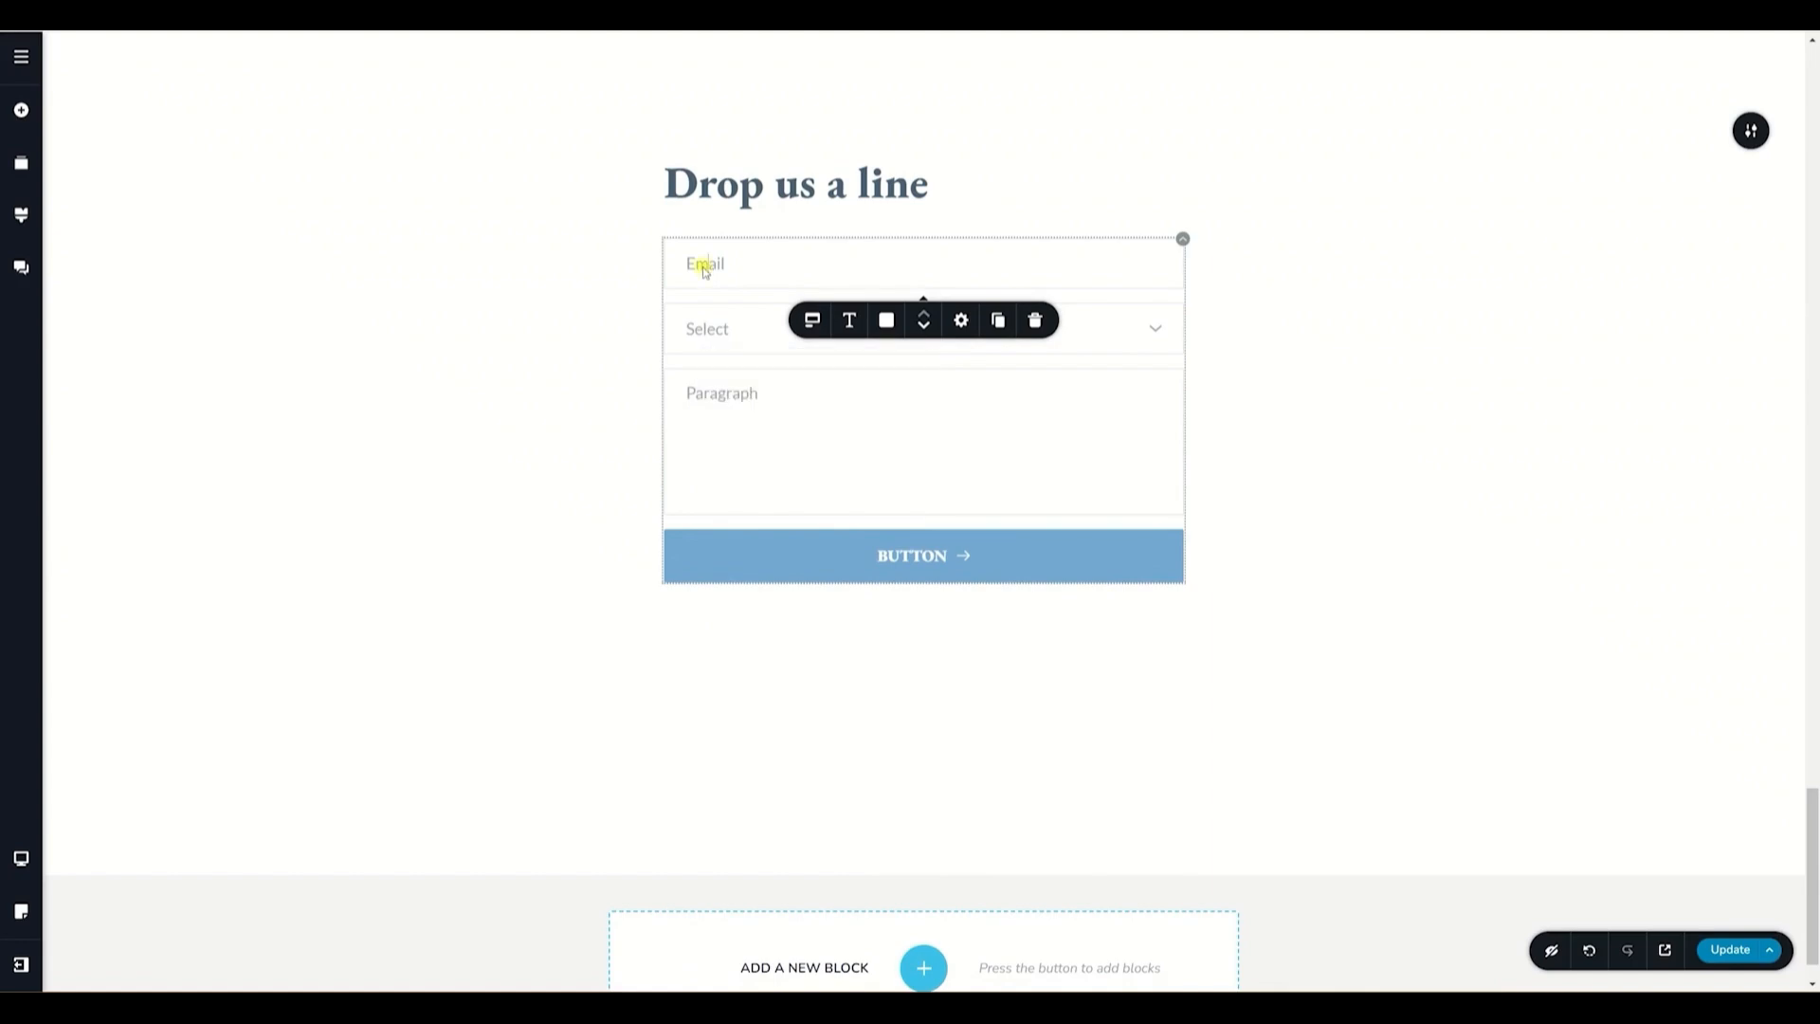
pyautogui.doubleClick(702, 267)
pyautogui.write('Your Email Address')
# - Duplicate the email field
pyautogui.click(812, 321)
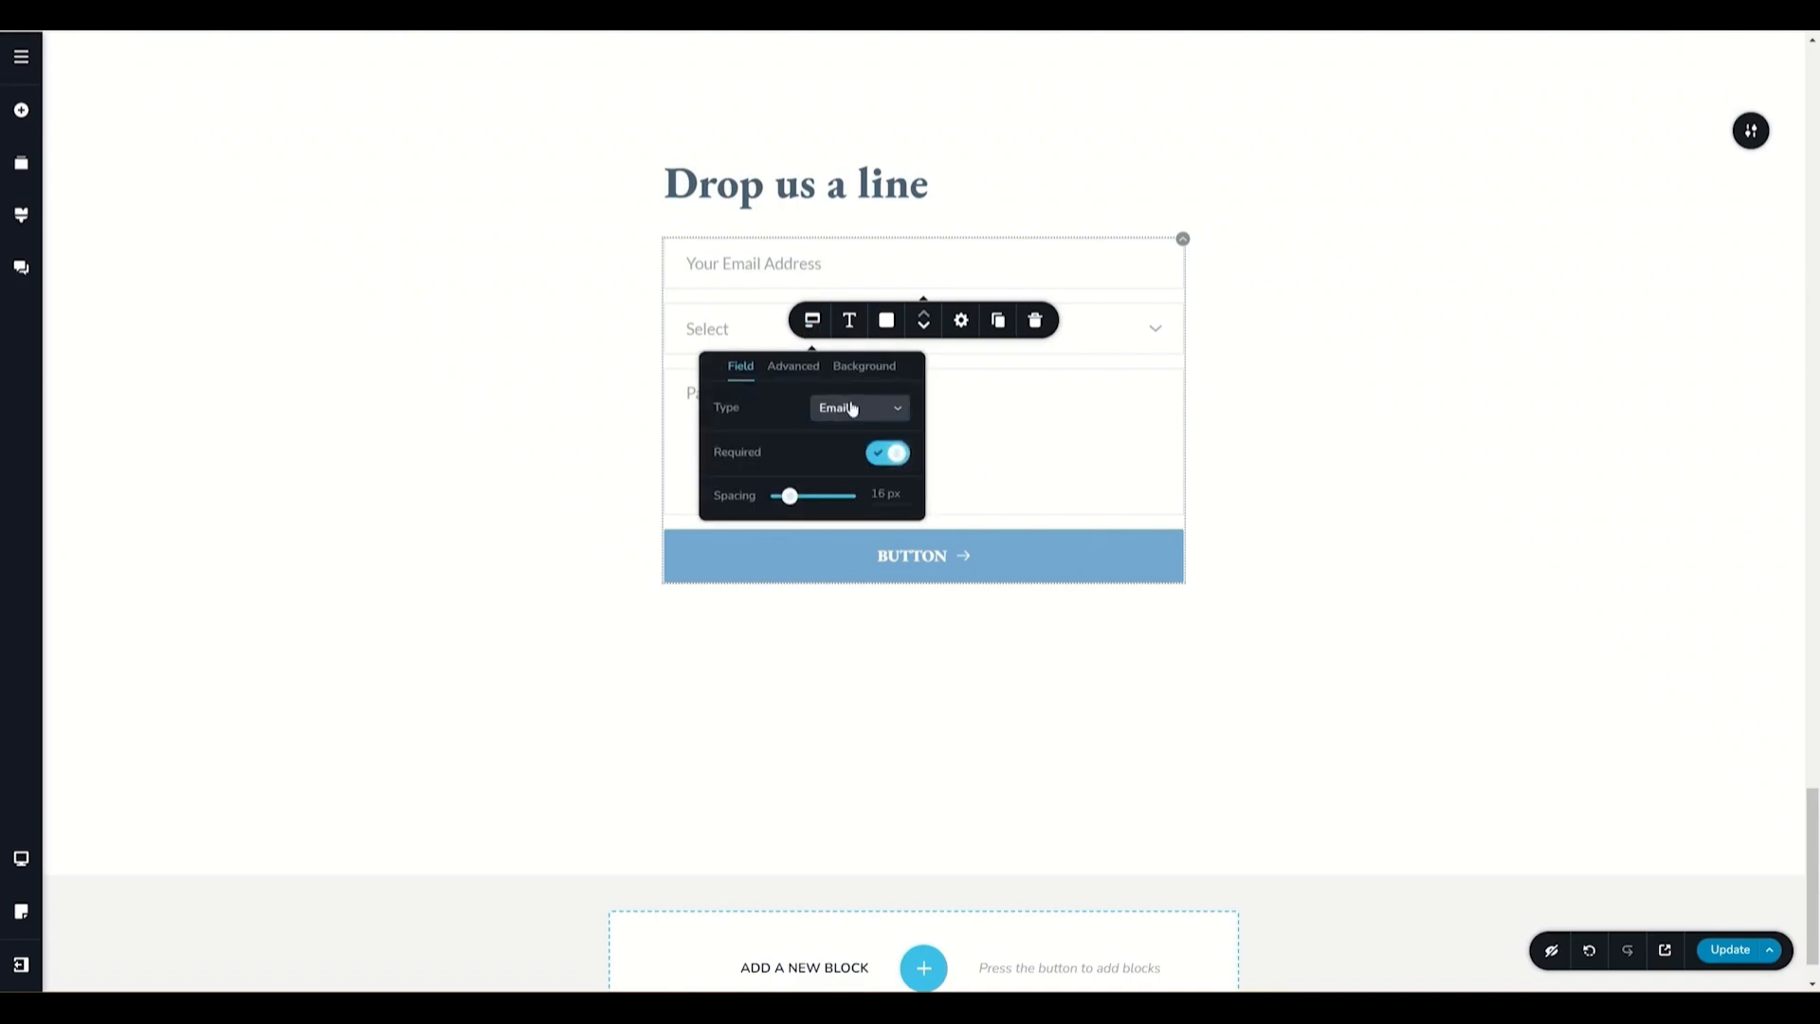
pyautogui.click(778, 264)
pyautogui.click(999, 320)
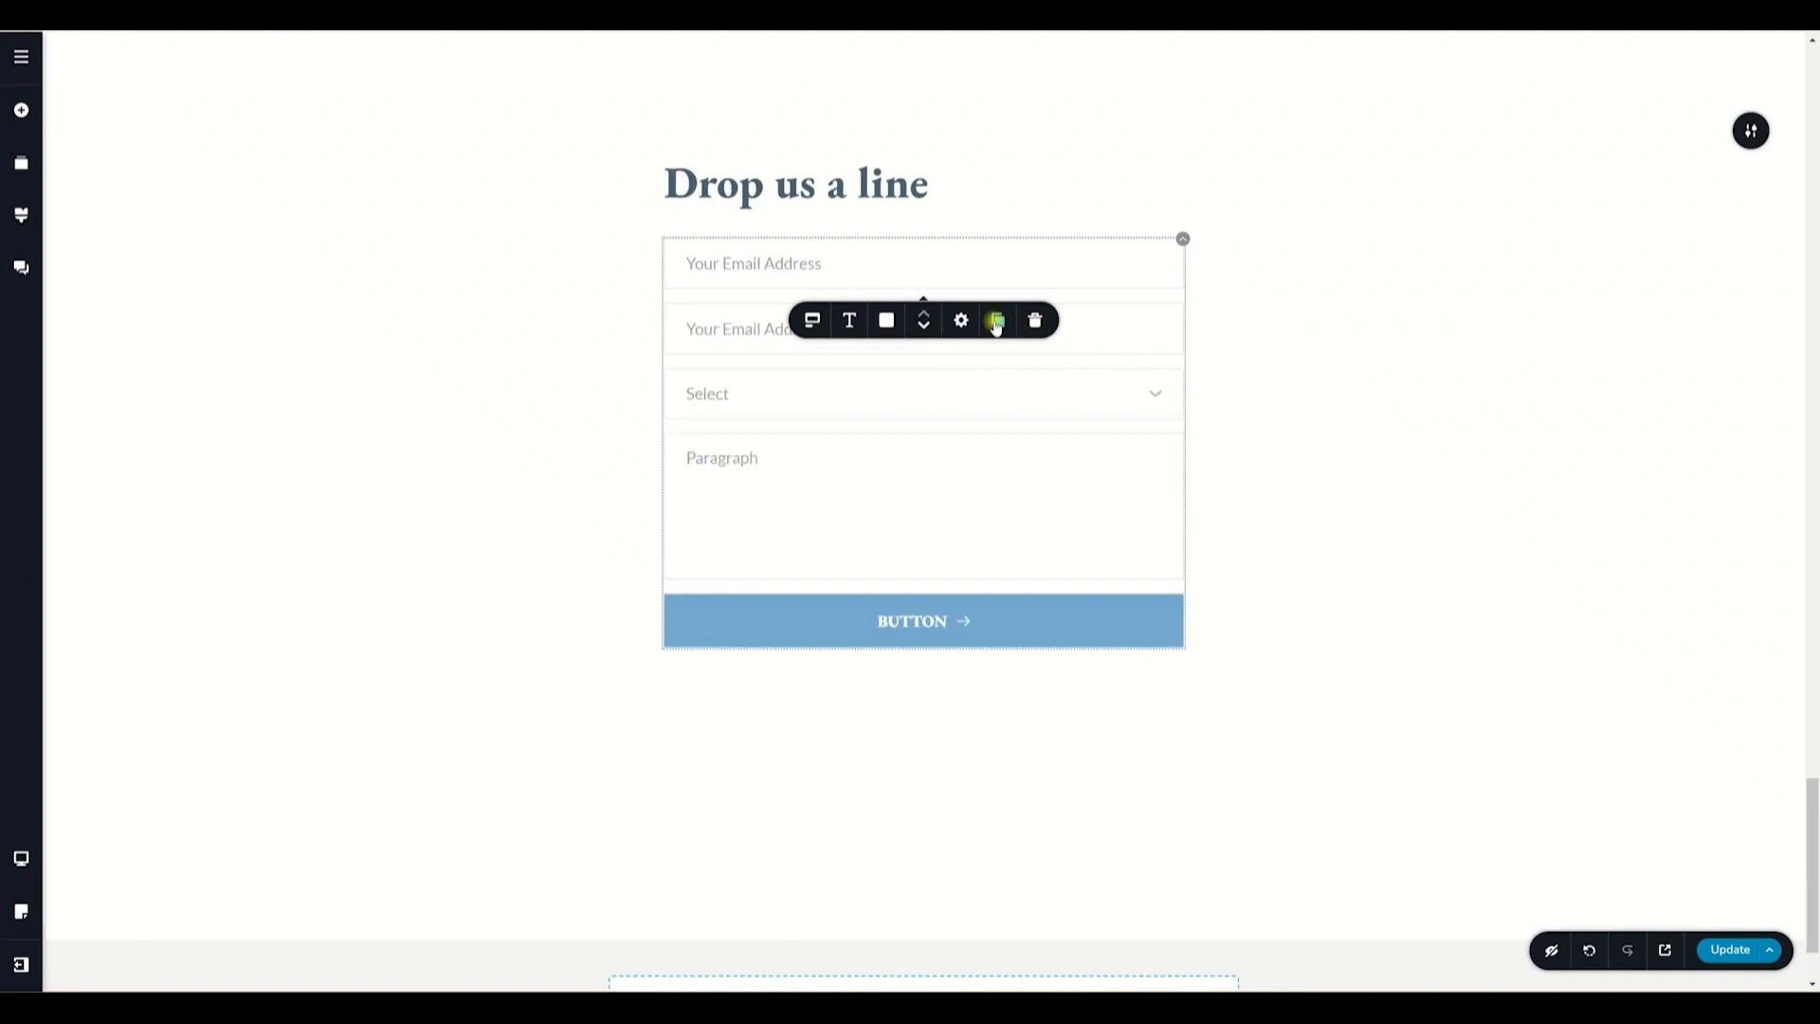
# - Change the duplicated field's type to Text
pyautogui.click(742, 332)
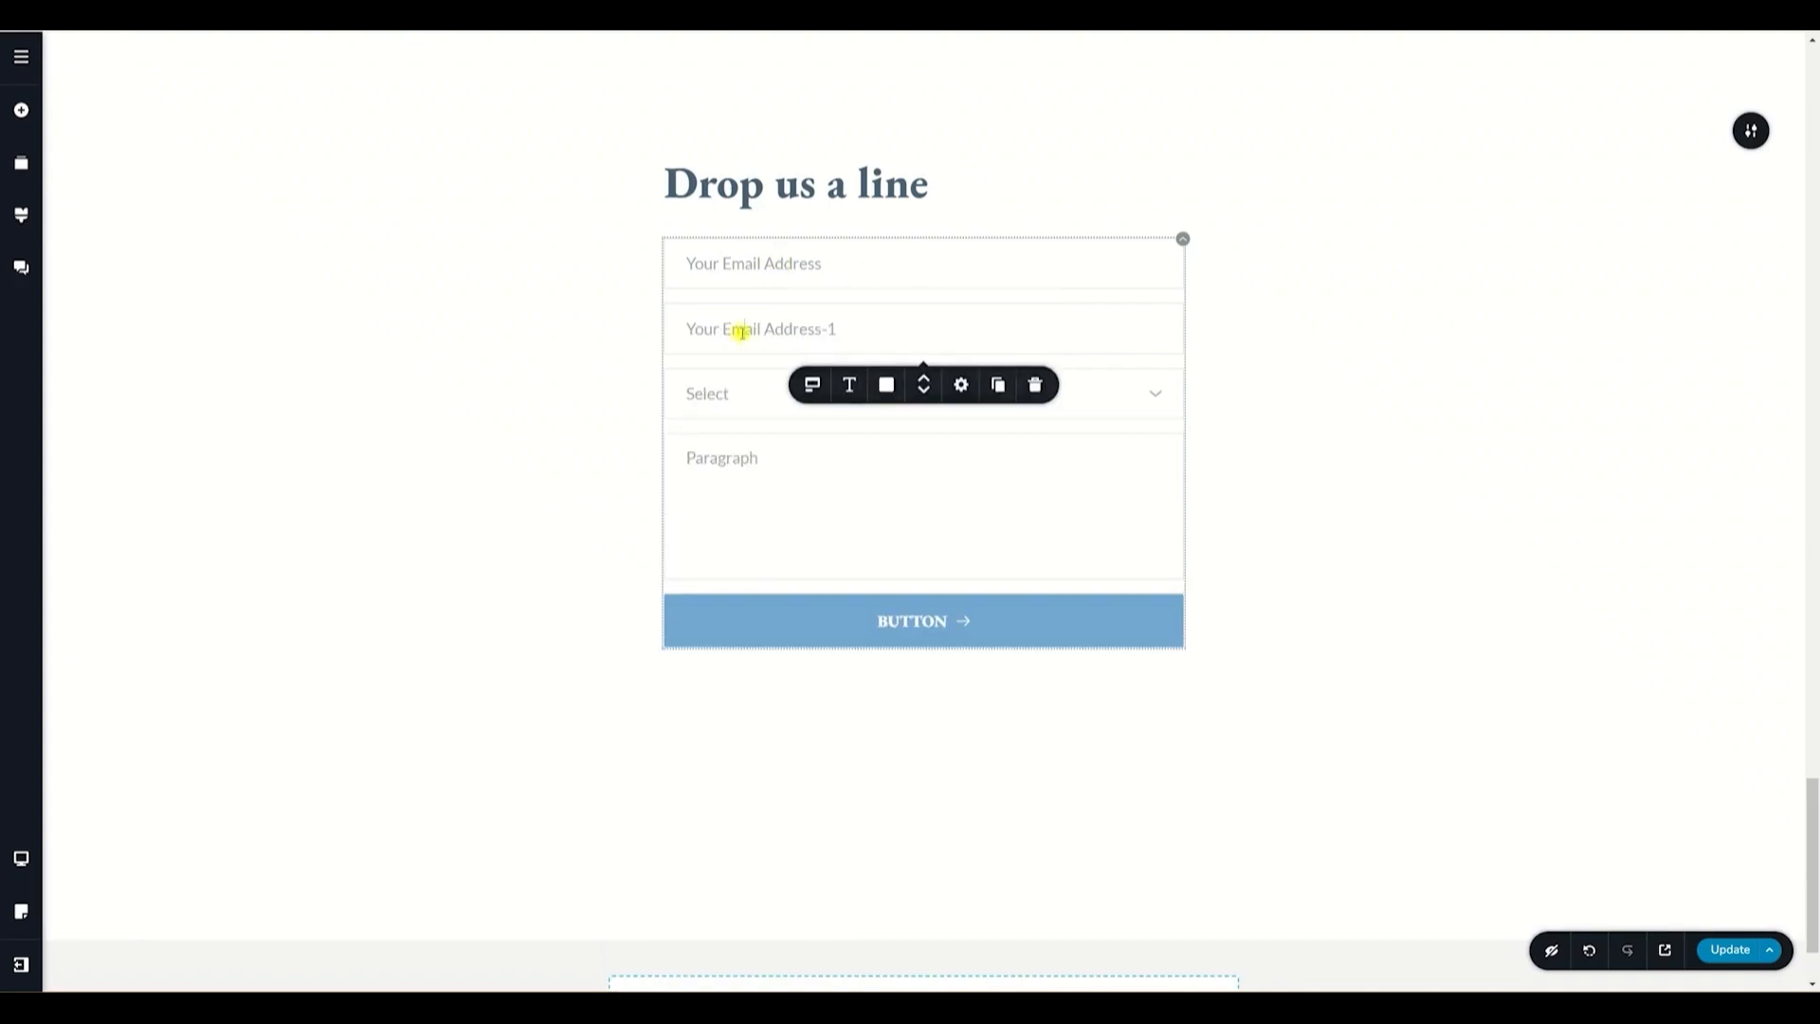
pyautogui.click(817, 388)
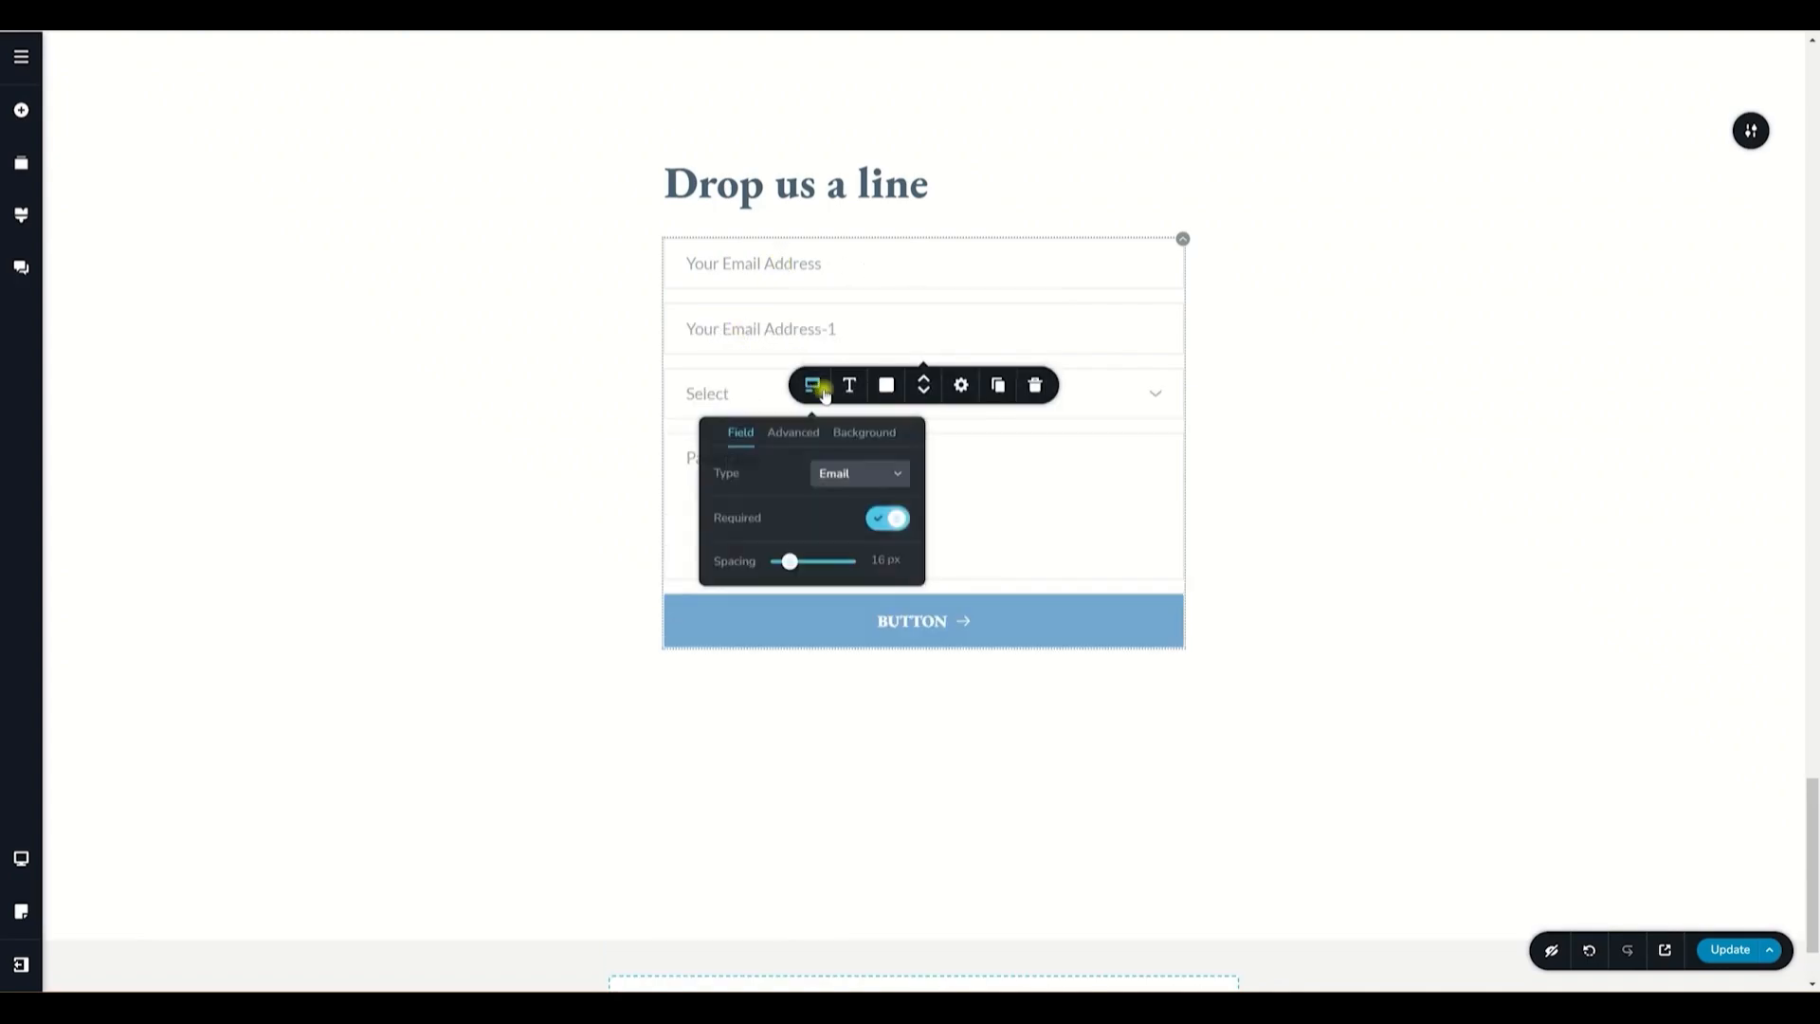
pyautogui.click(892, 475)
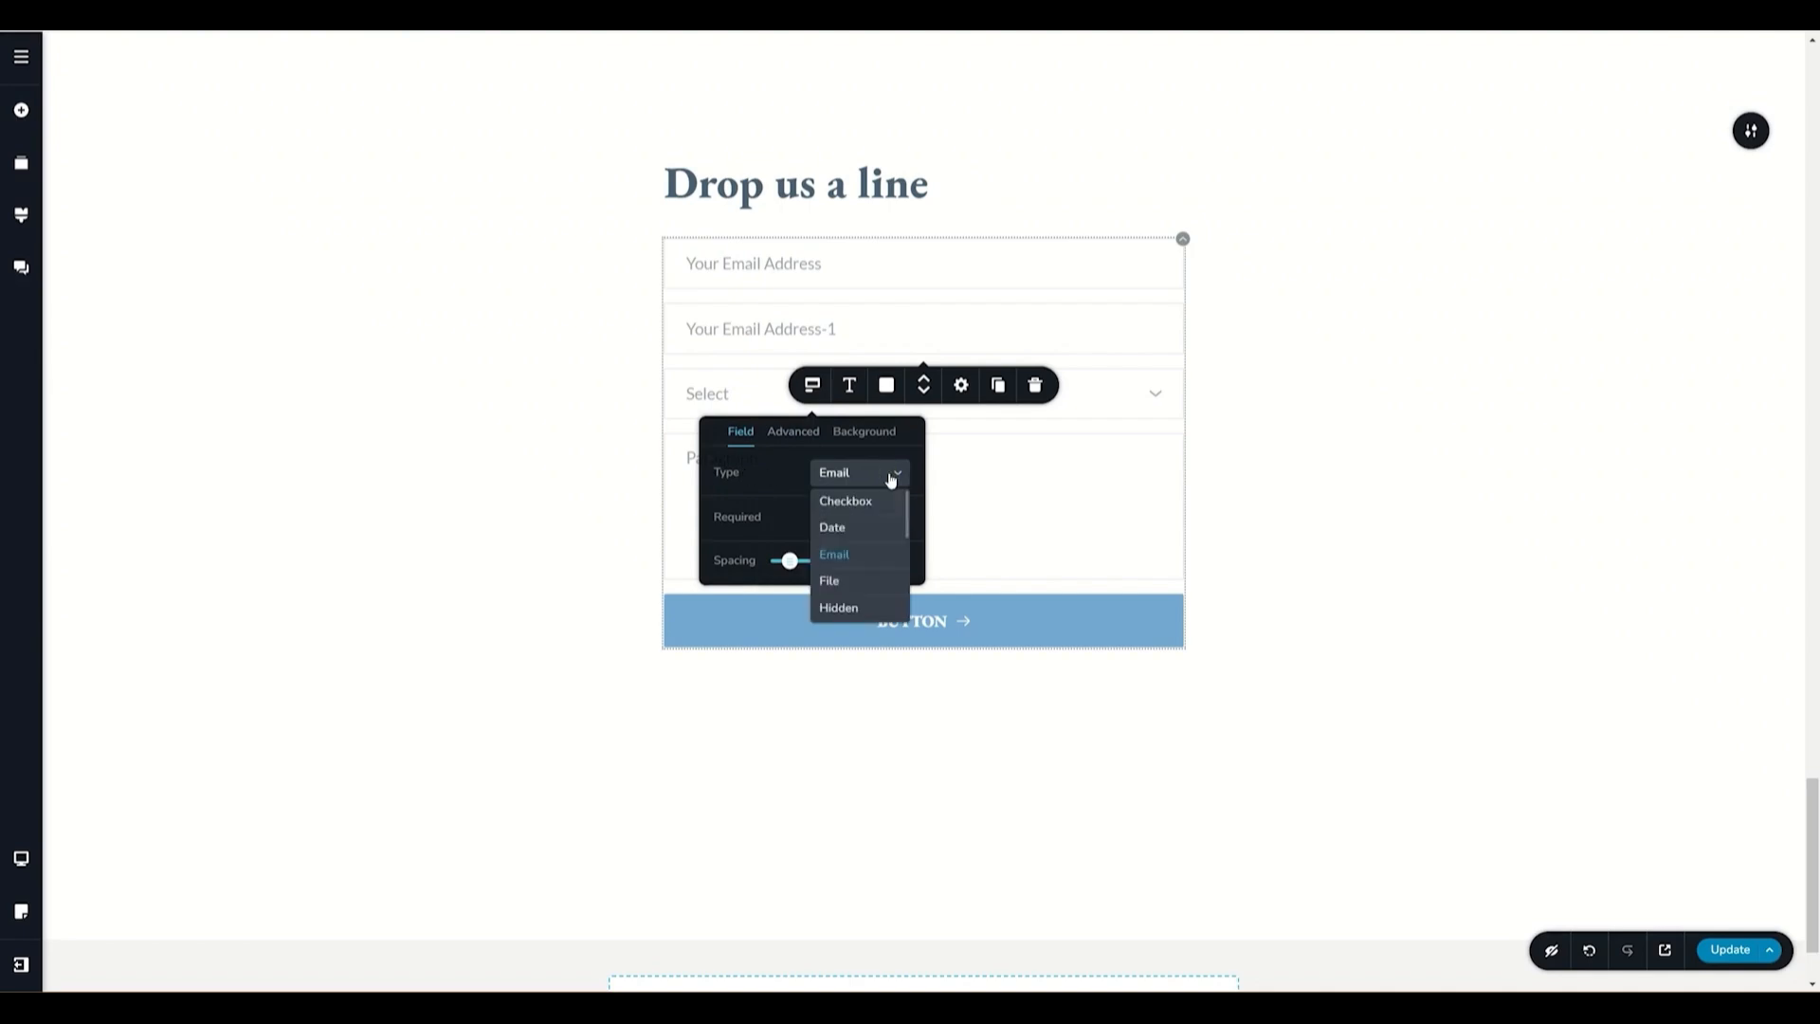
pyautogui.scroll(-1, 891, 478)
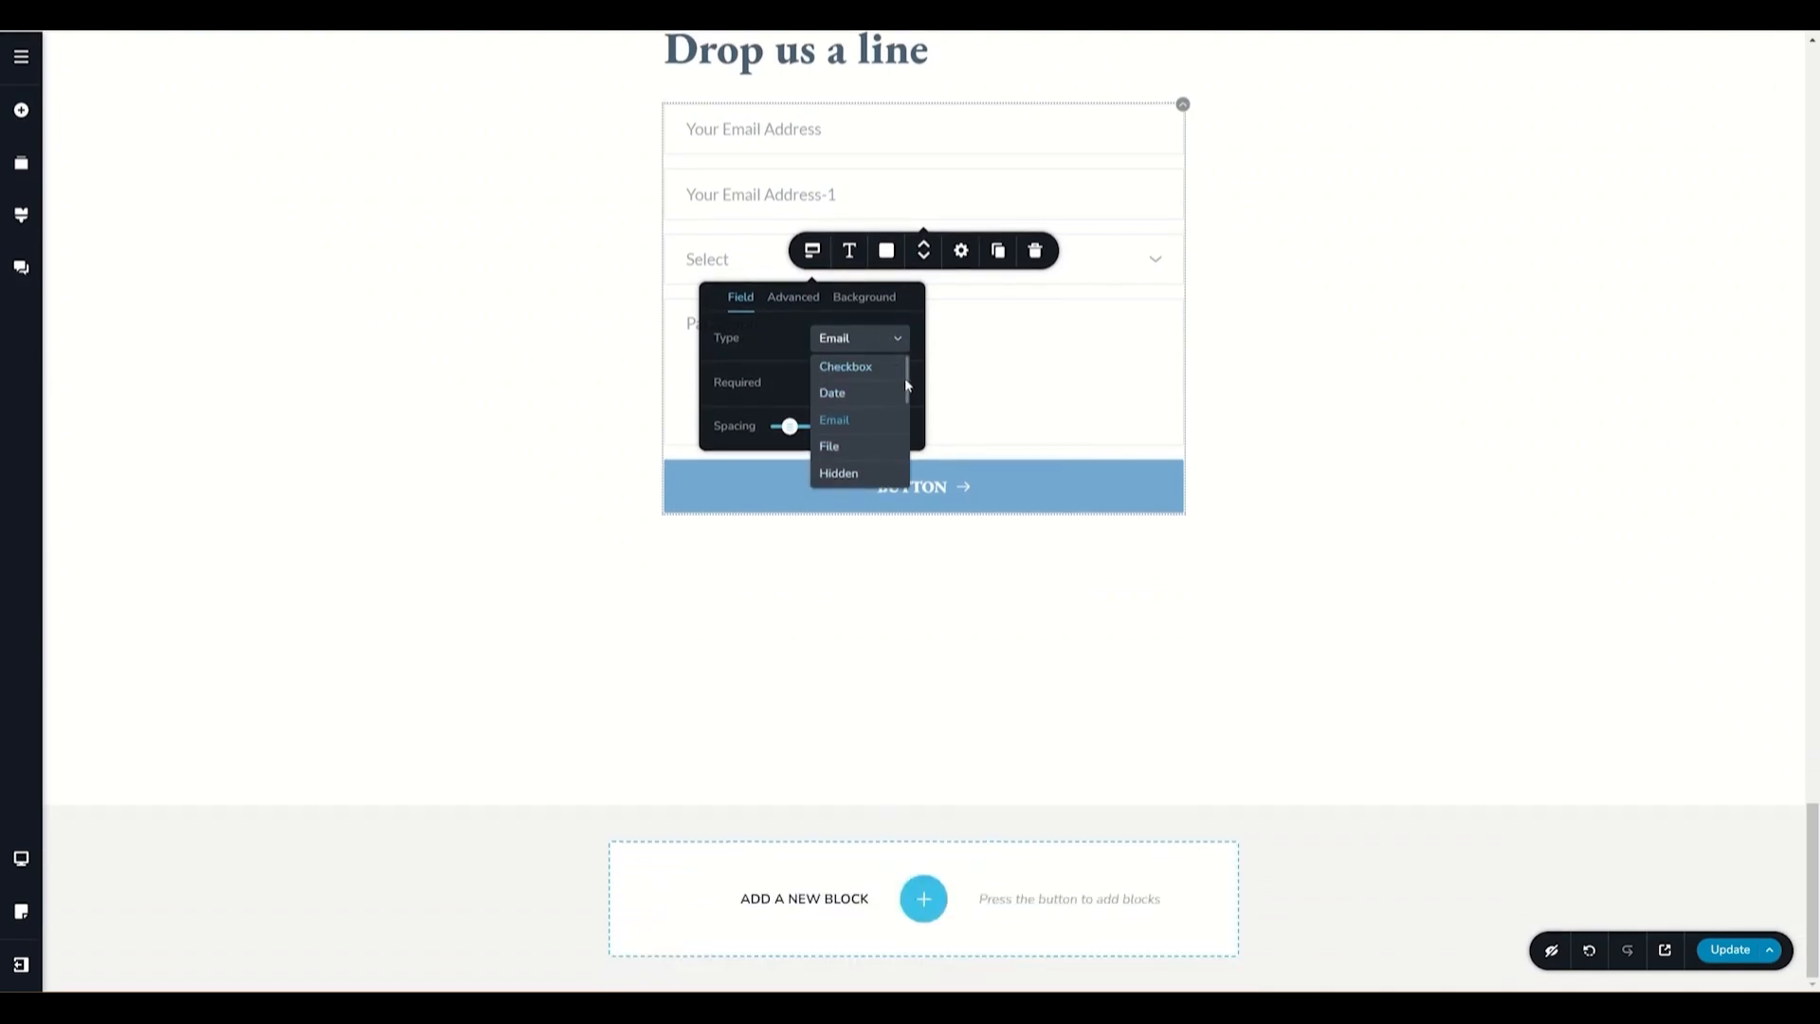
pyautogui.moveTo(908, 407); pyautogui.dragTo(908, 448)
pyautogui.scroll(-3, 832, 432)
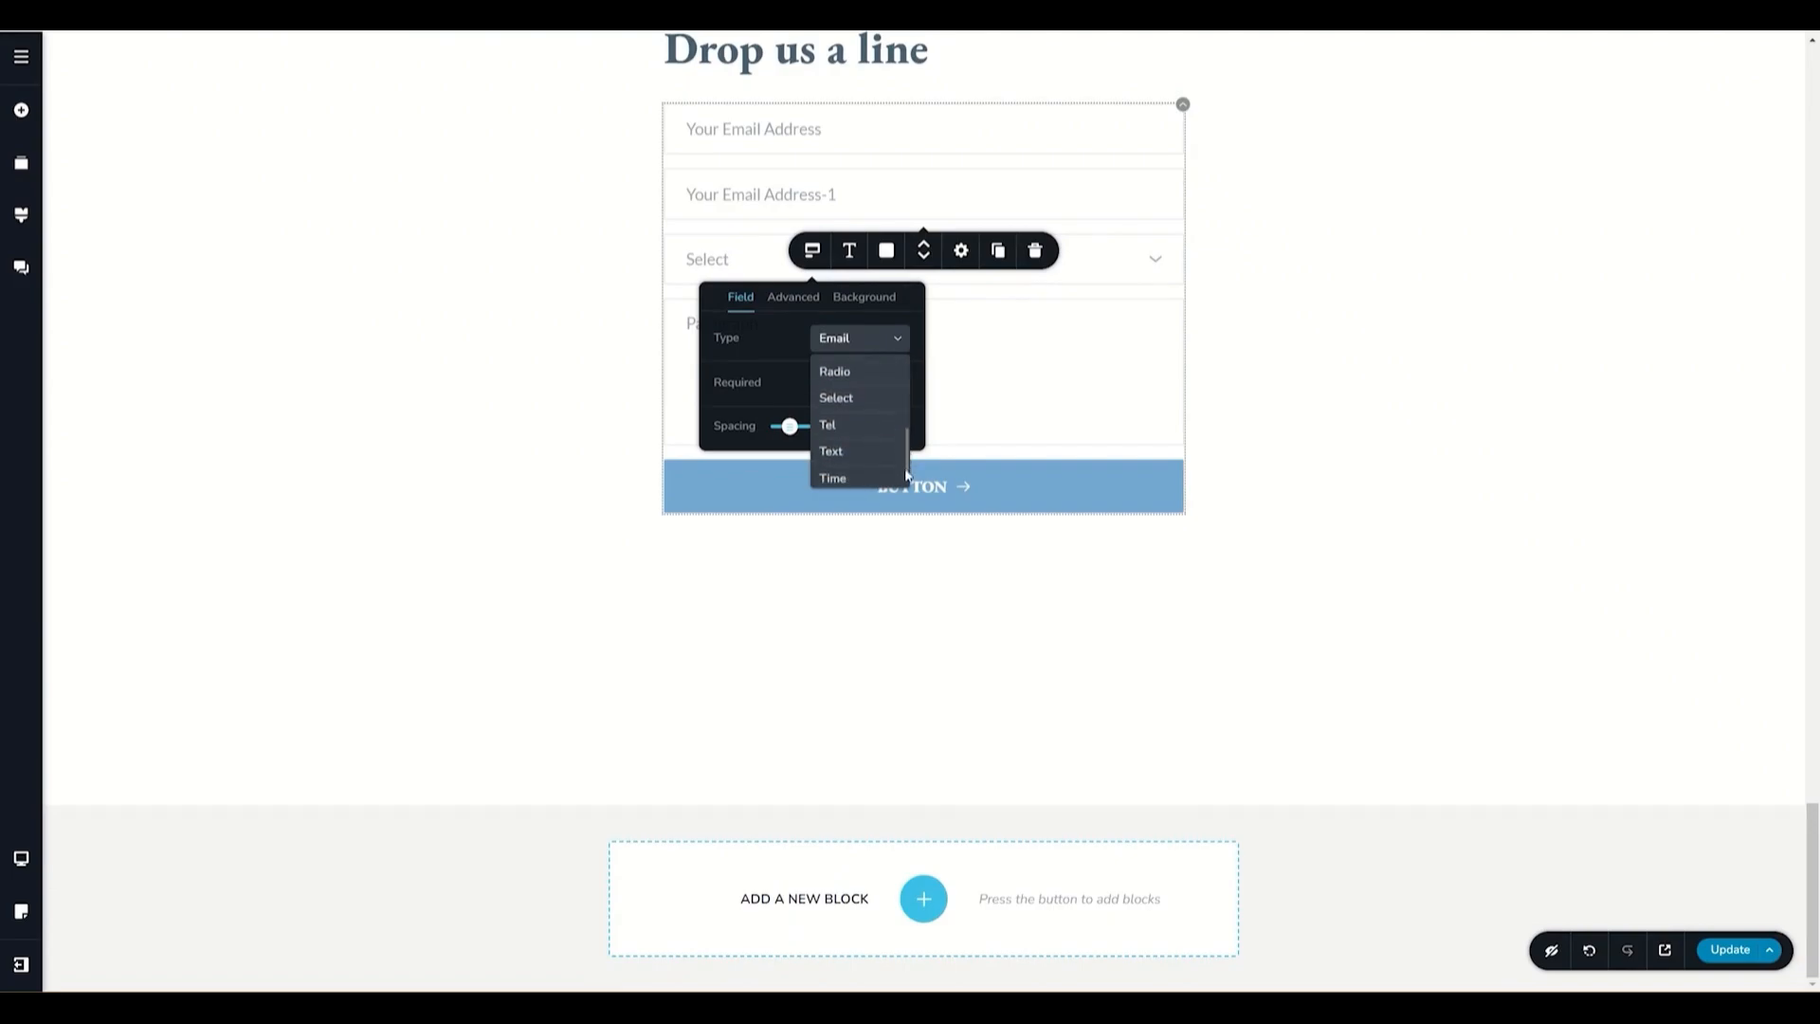
pyautogui.click(833, 445)
# - Rename the duplicated field's placeholder to Your Name
pyautogui.click(761, 191)
pyautogui.tripleClick(761, 191)
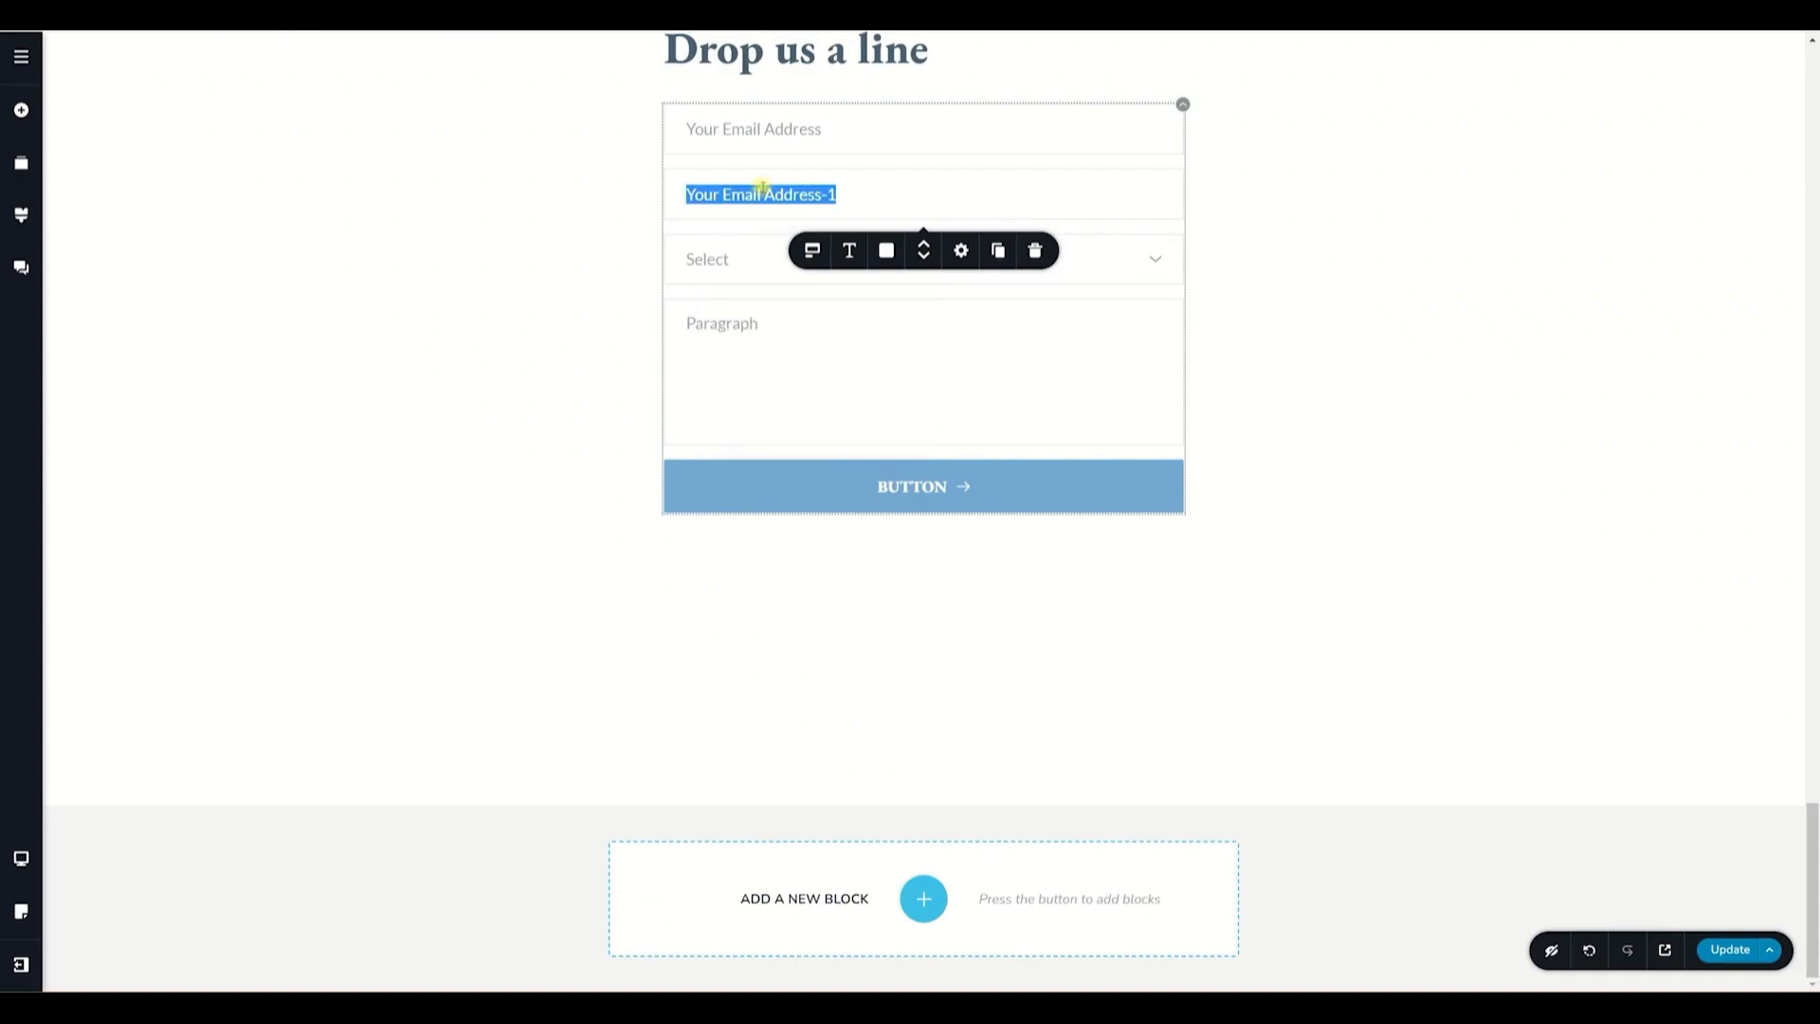
pyautogui.write('Your Name')
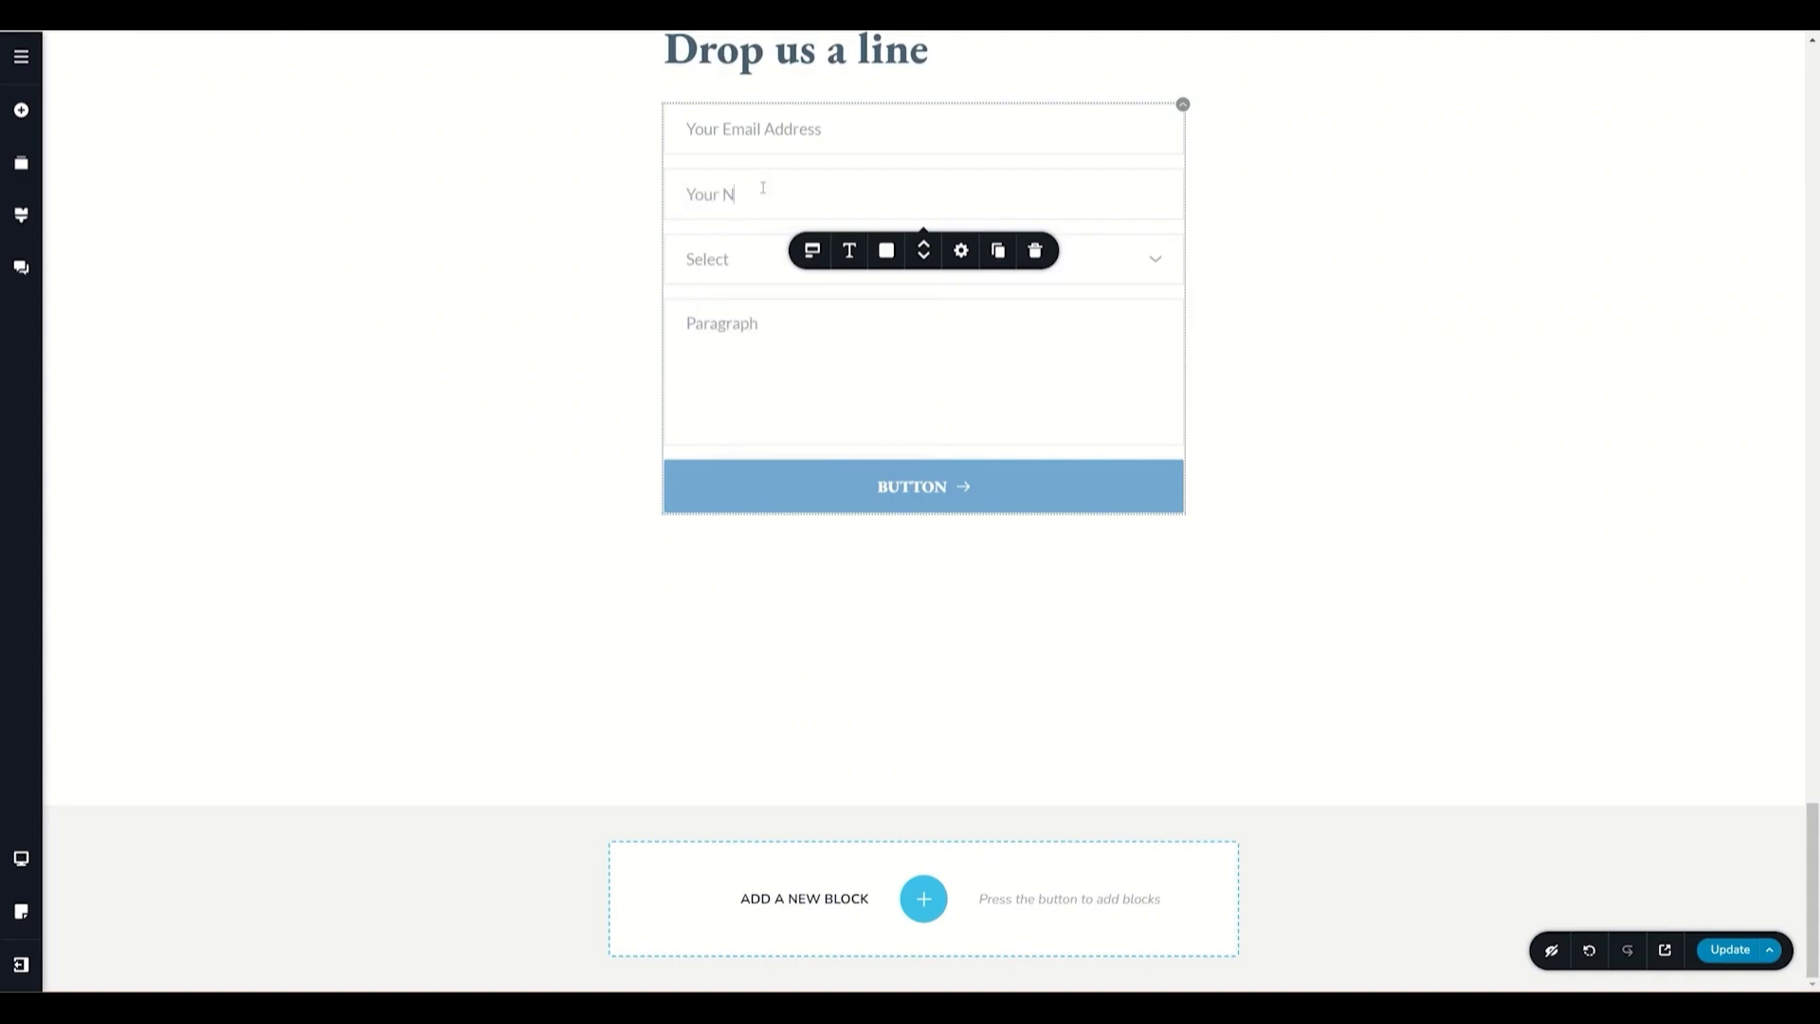
# - Delete the Select dropdown field from the form
pyautogui.click(725, 262)
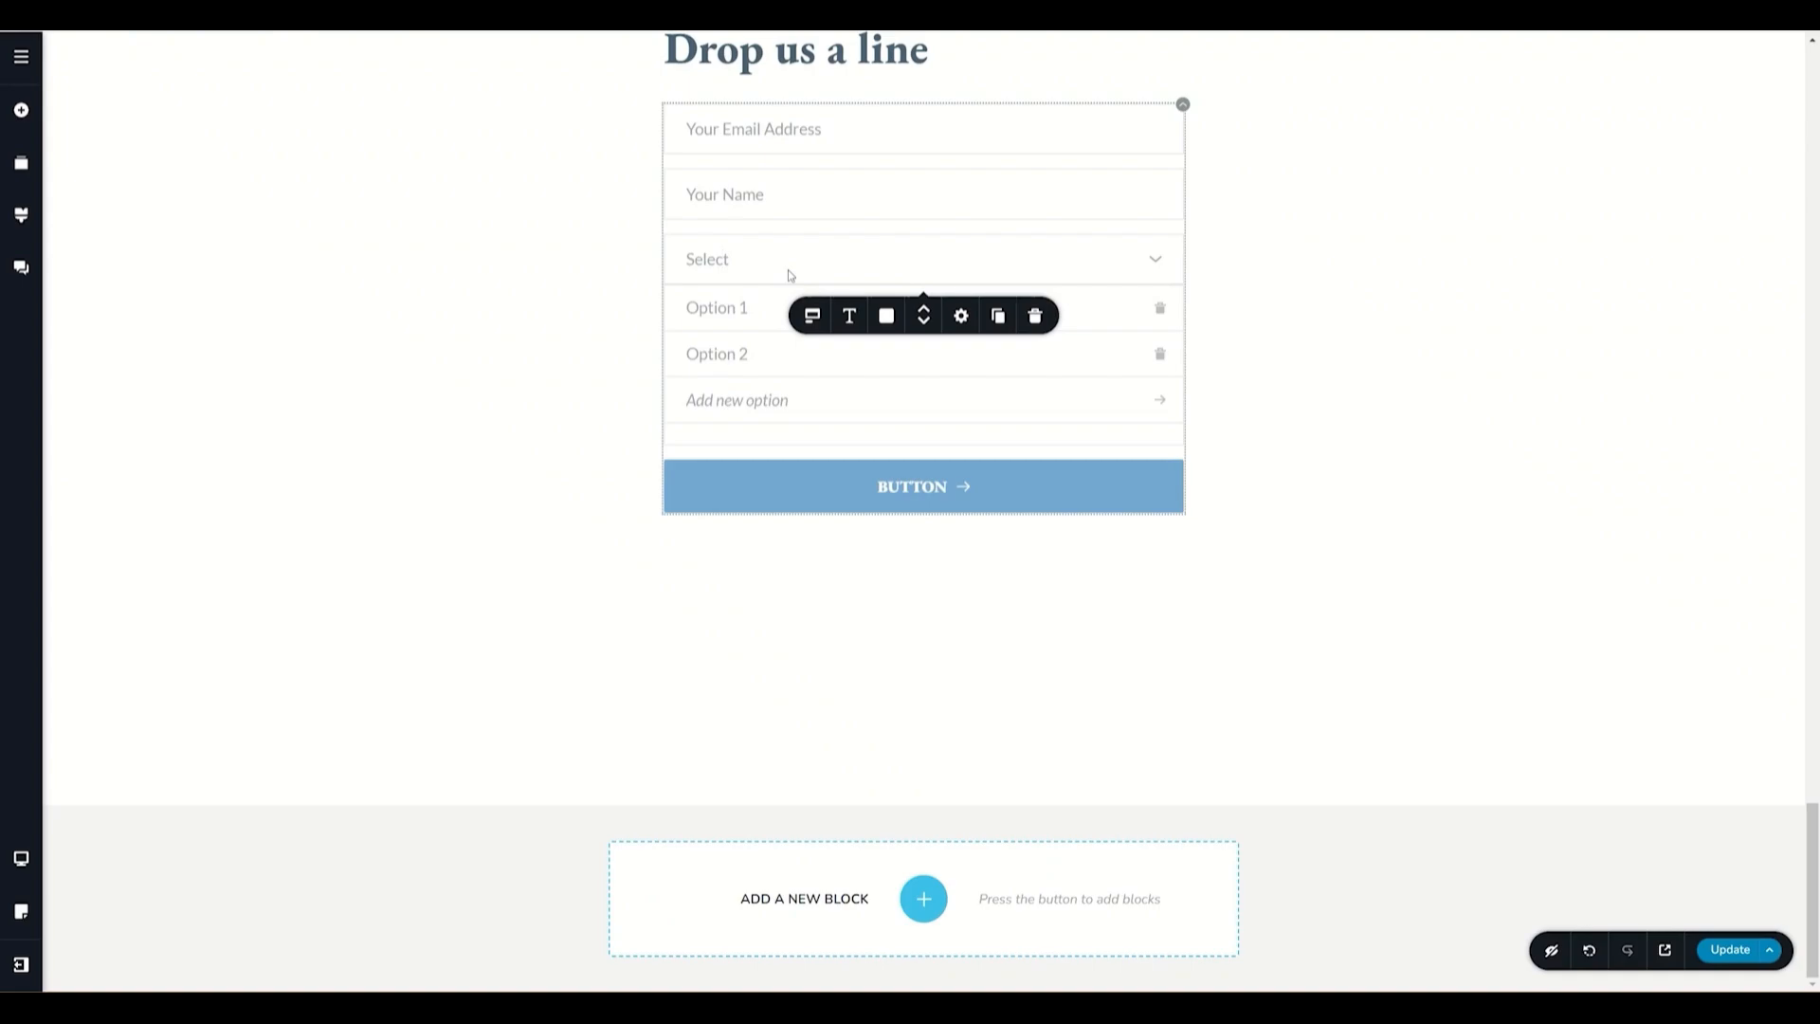
pyautogui.click(1035, 316)
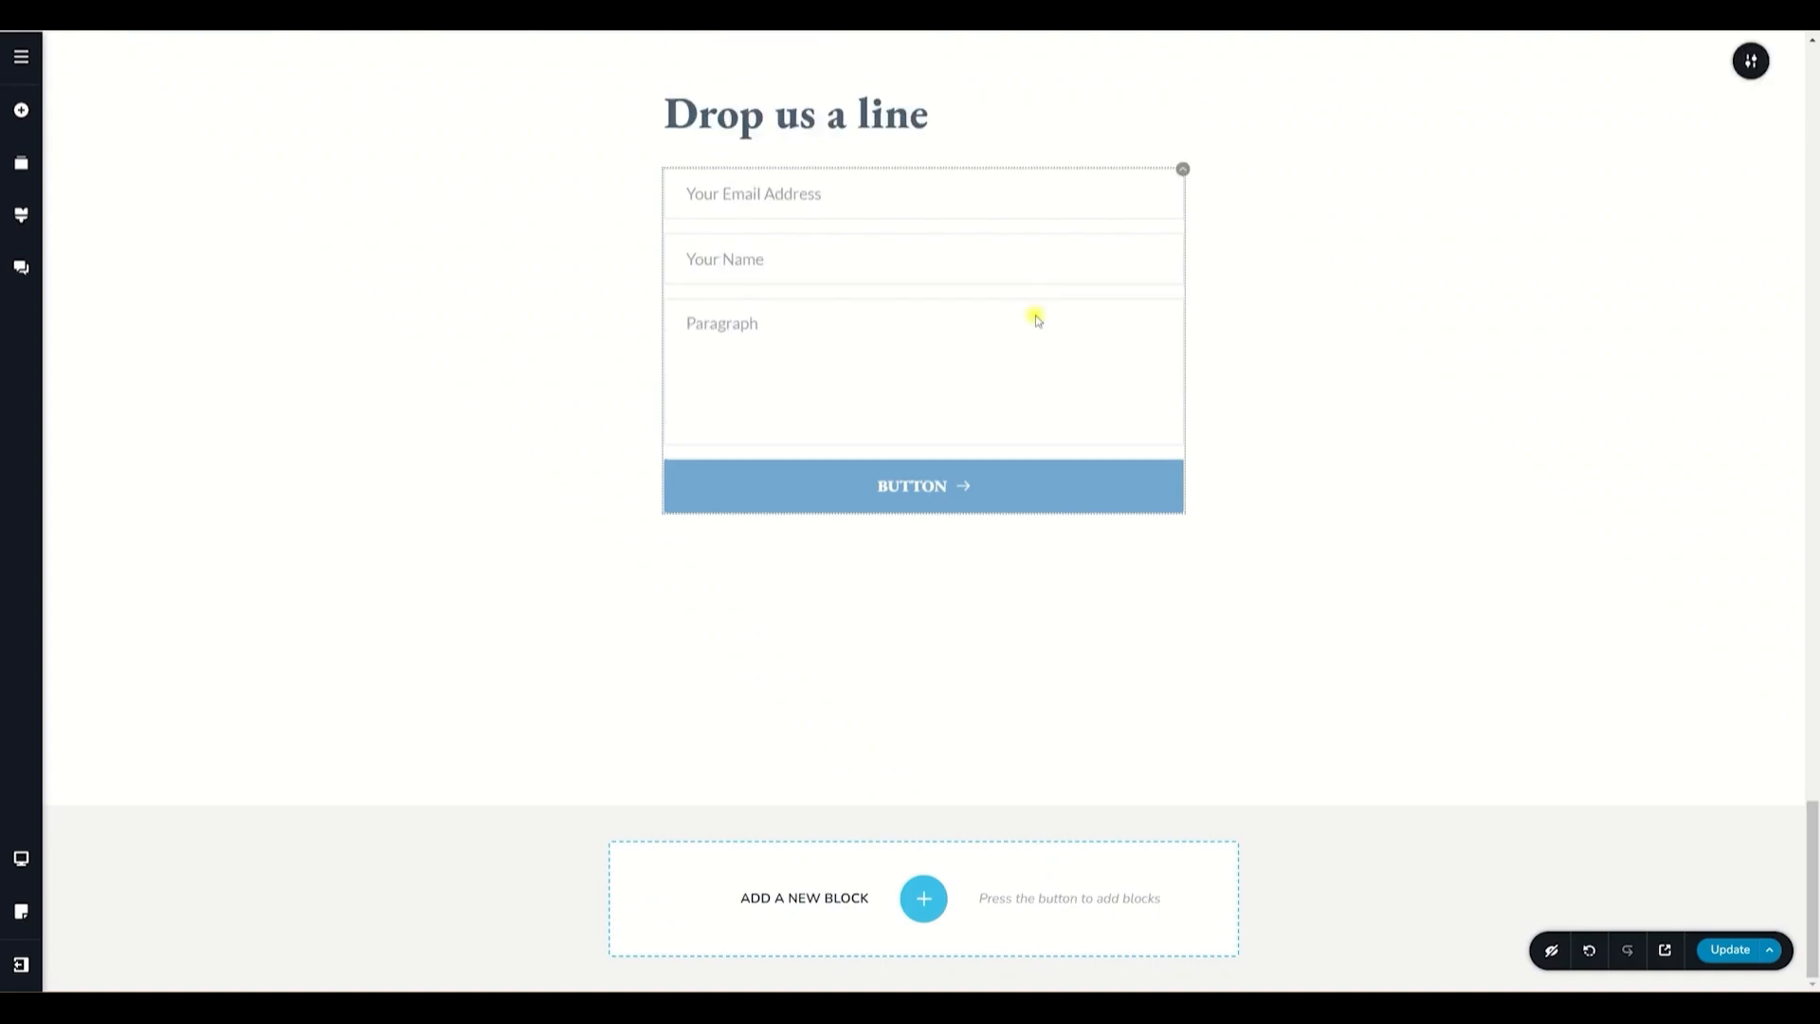
# - Rename the paragraph field's placeholder to Your Message
pyautogui.click(723, 325)
pyautogui.click(811, 476)
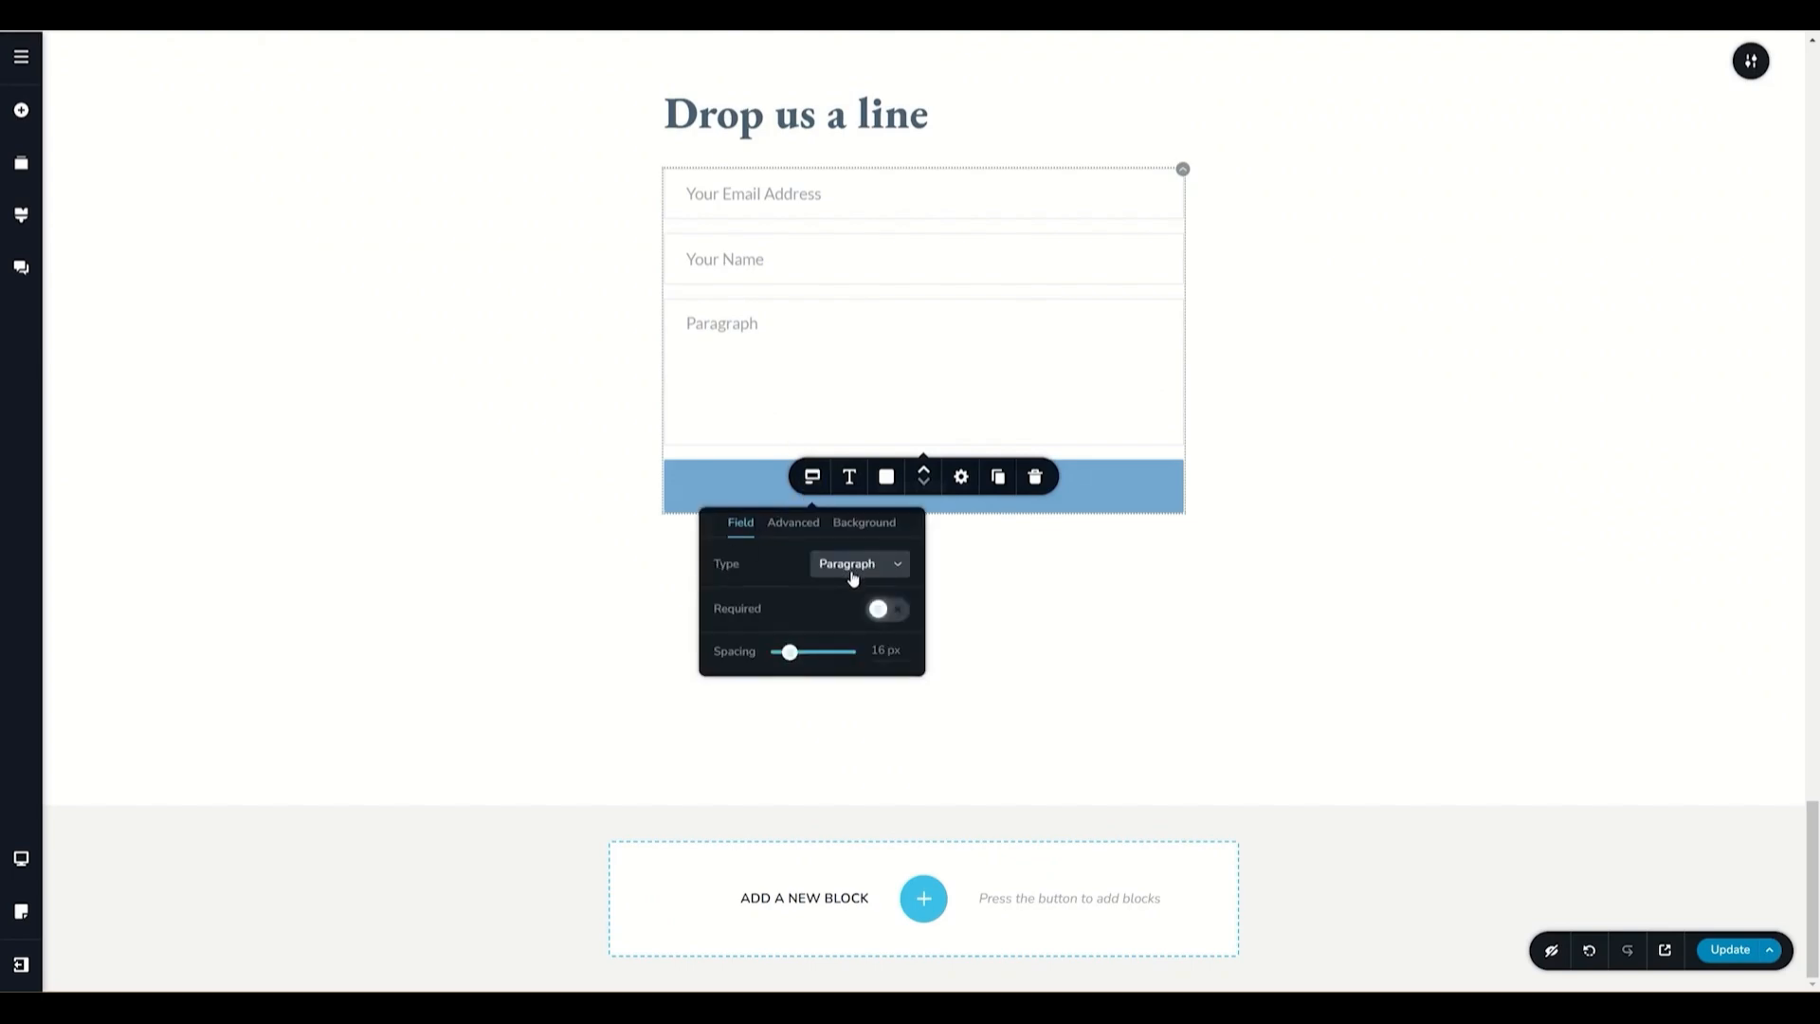
pyautogui.doubleClick(721, 324)
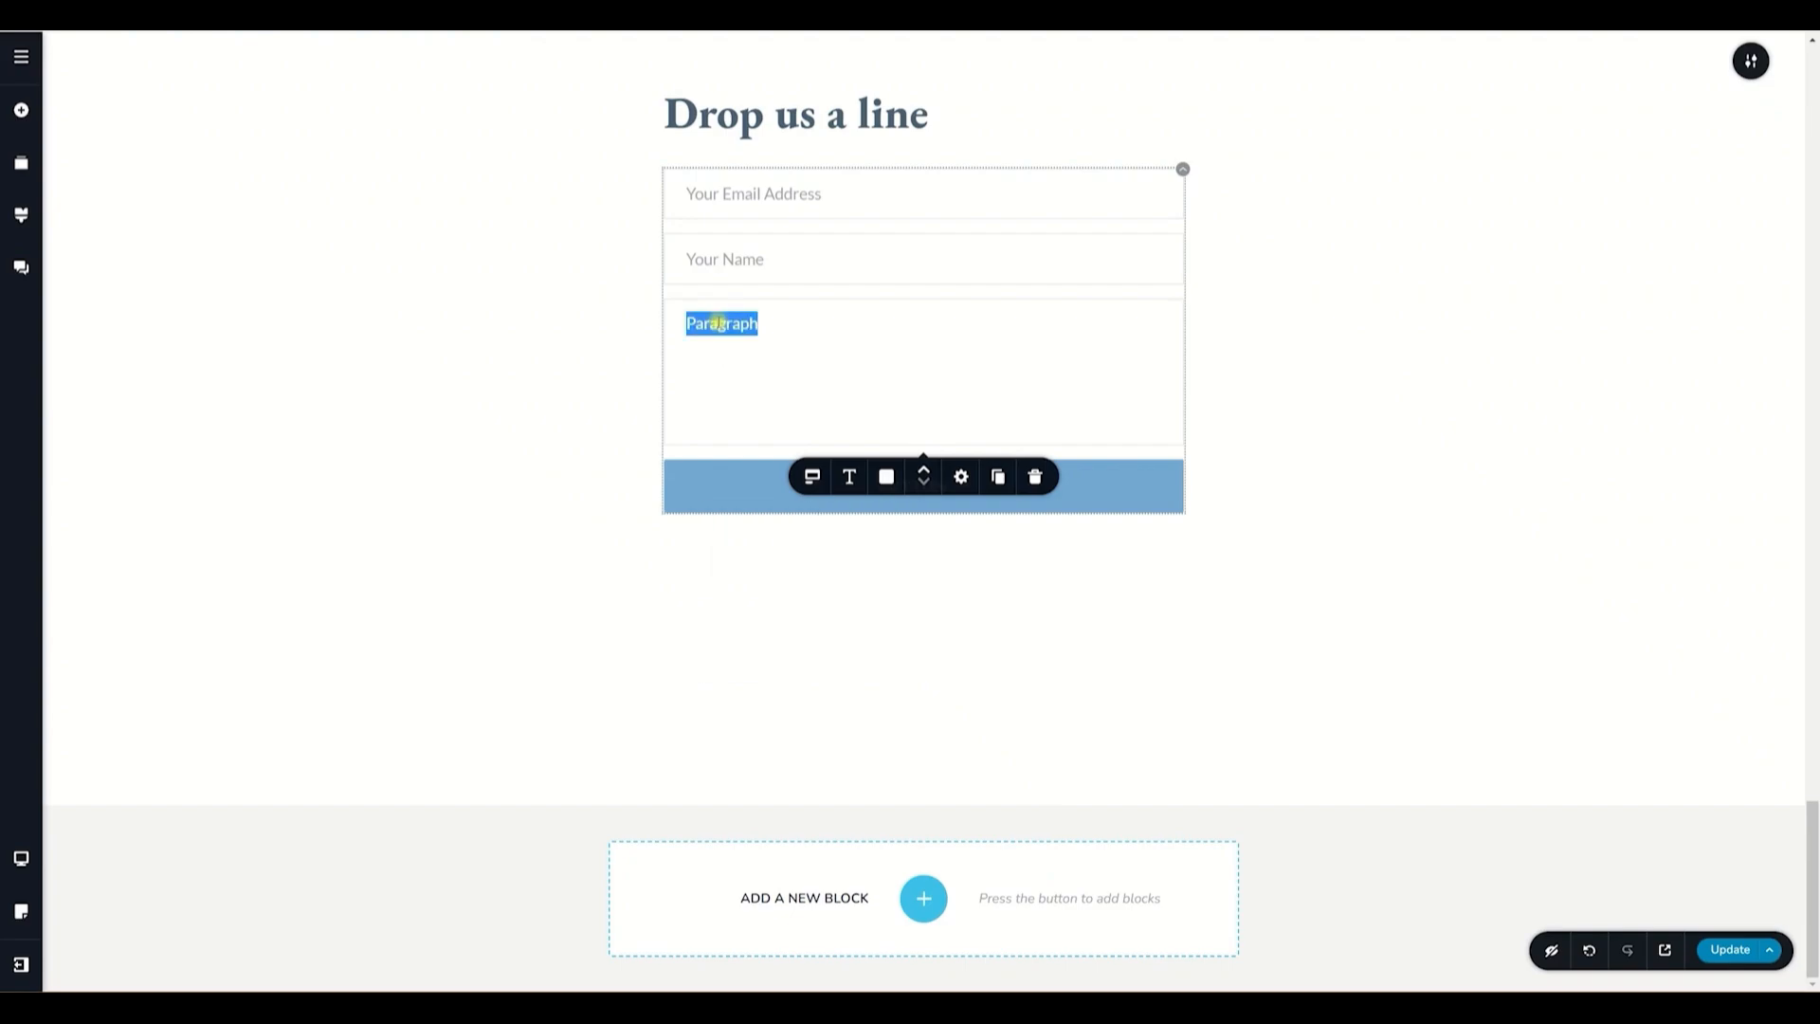
pyautogui.write('Your Message')
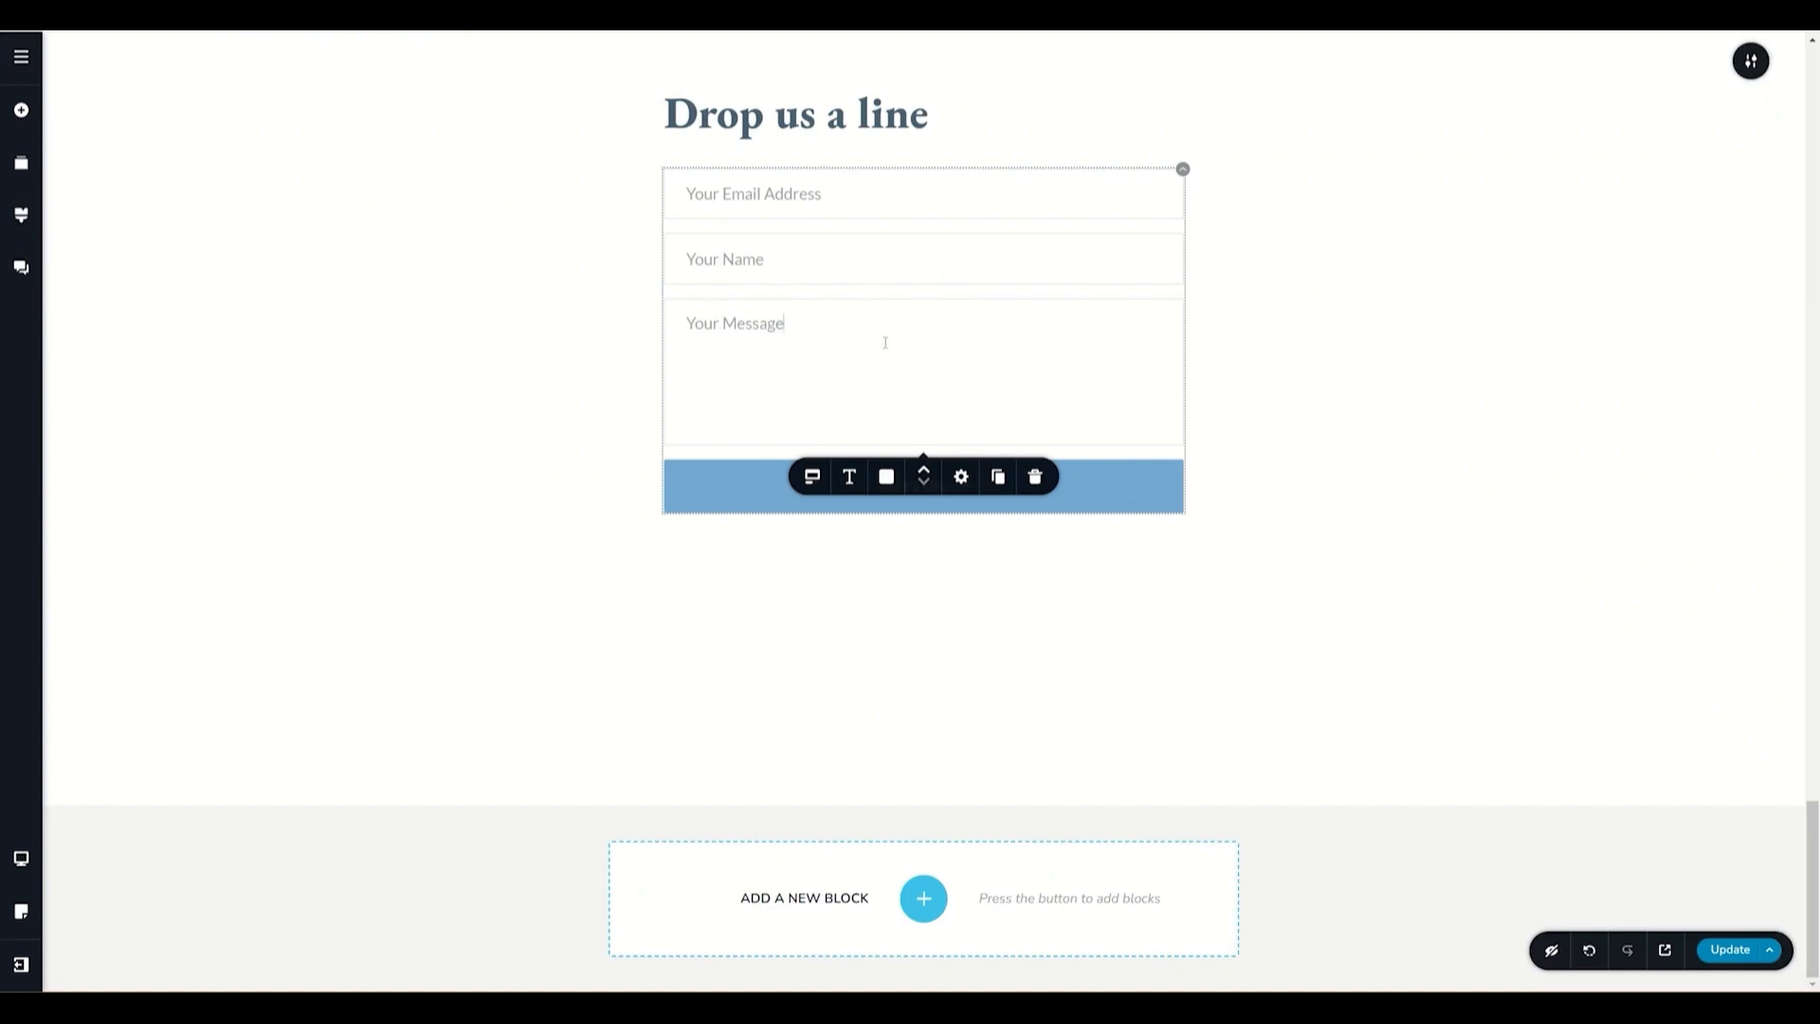
# - Try moving the message field to the top of the form and back
pyautogui.click(927, 477)
pyautogui.click(927, 476)
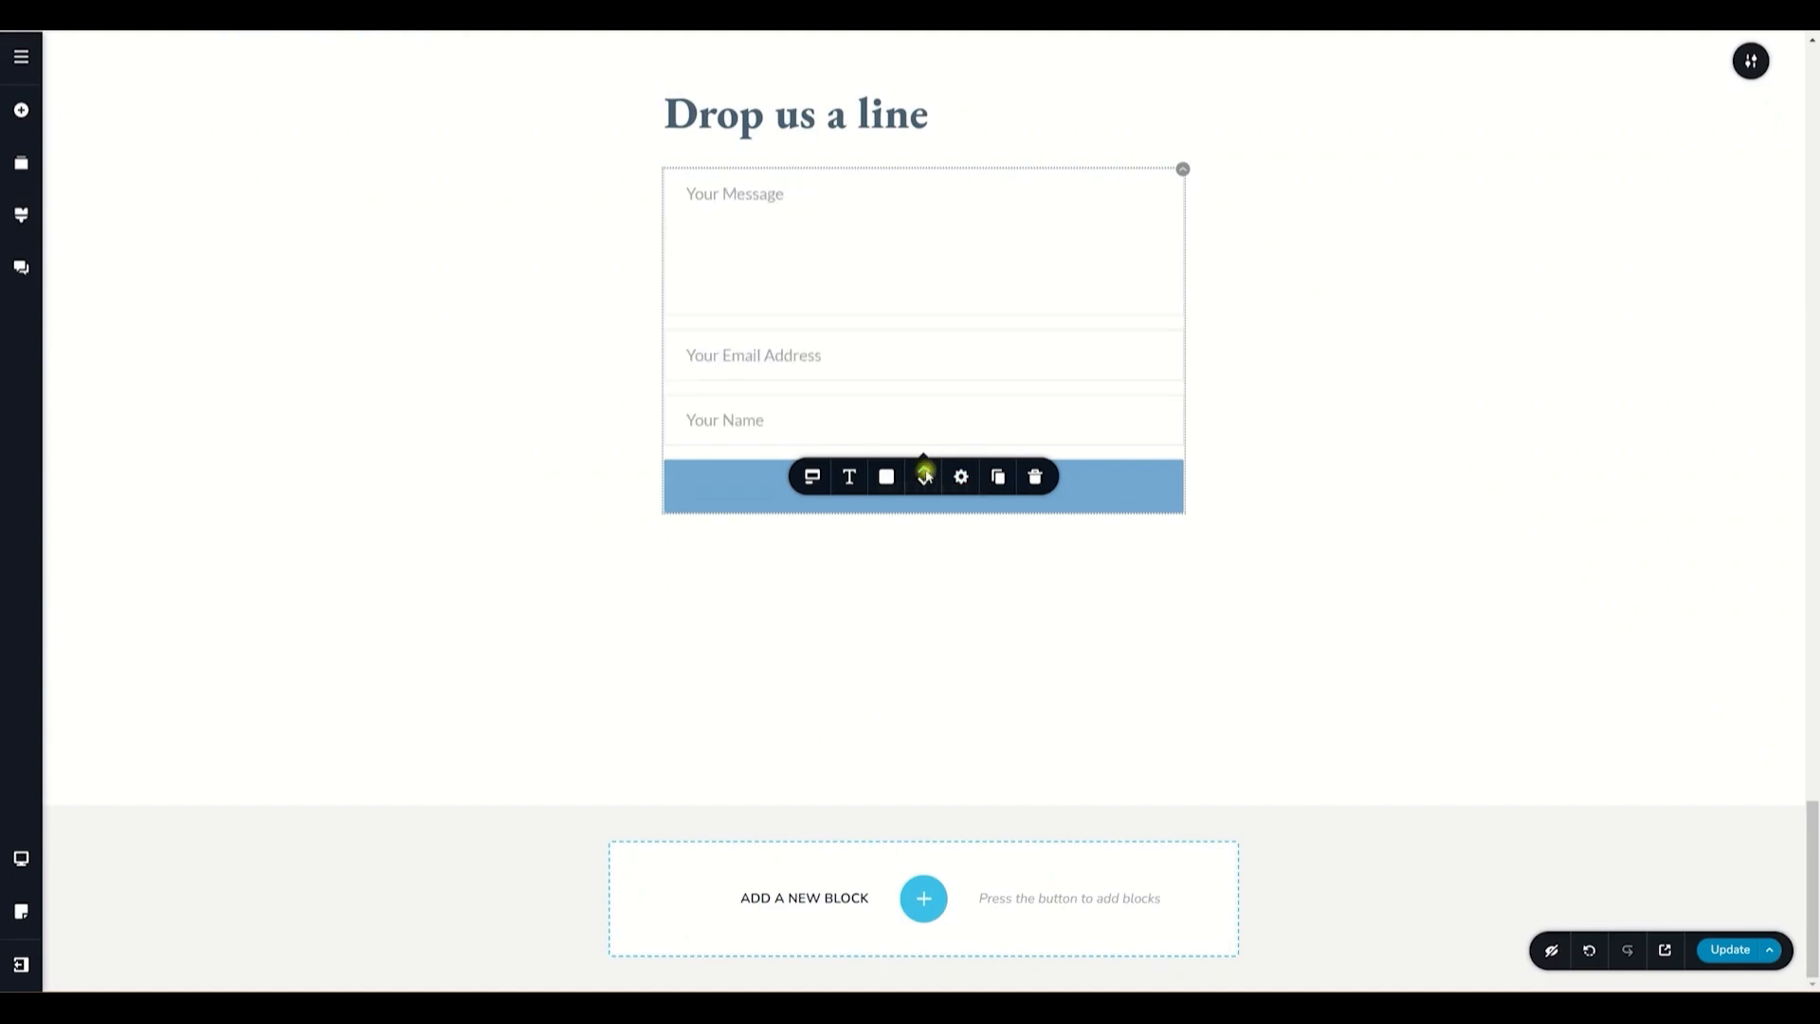
pyautogui.click(926, 483)
pyautogui.click(925, 471)
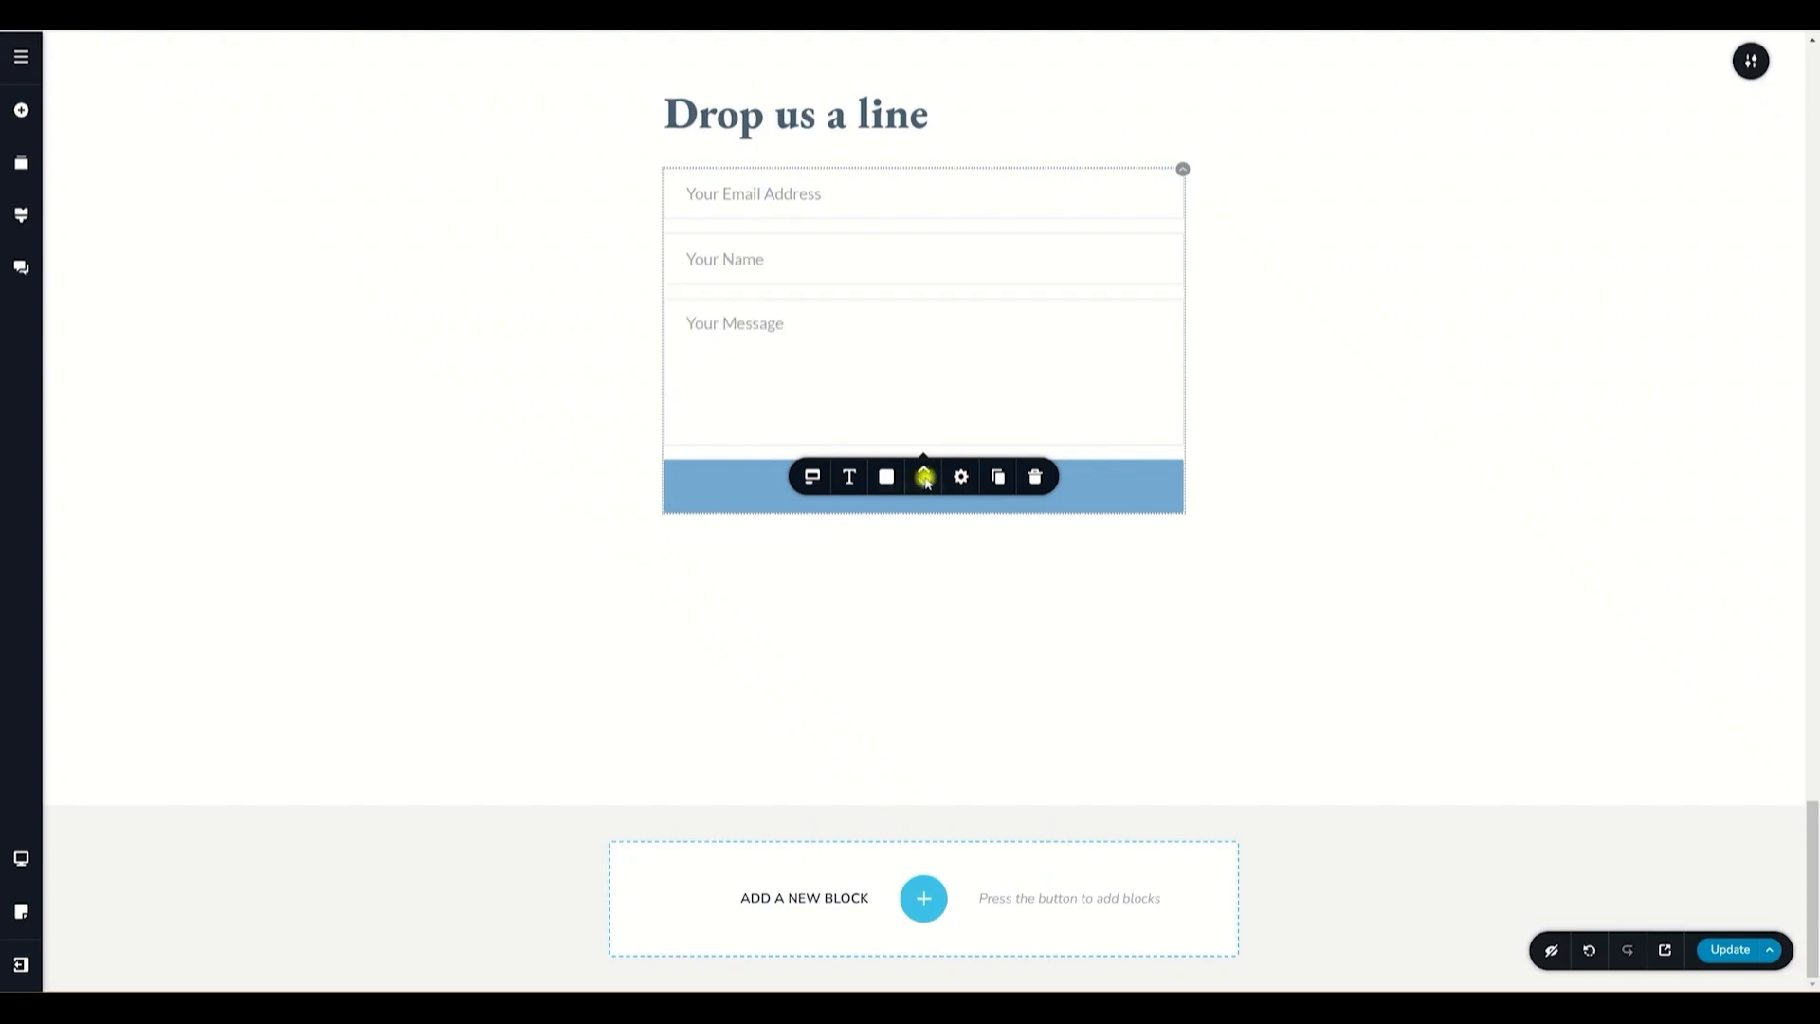
# - Set the form fields' font to Montserrat
pyautogui.click(849, 477)
pyautogui.click(702, 536)
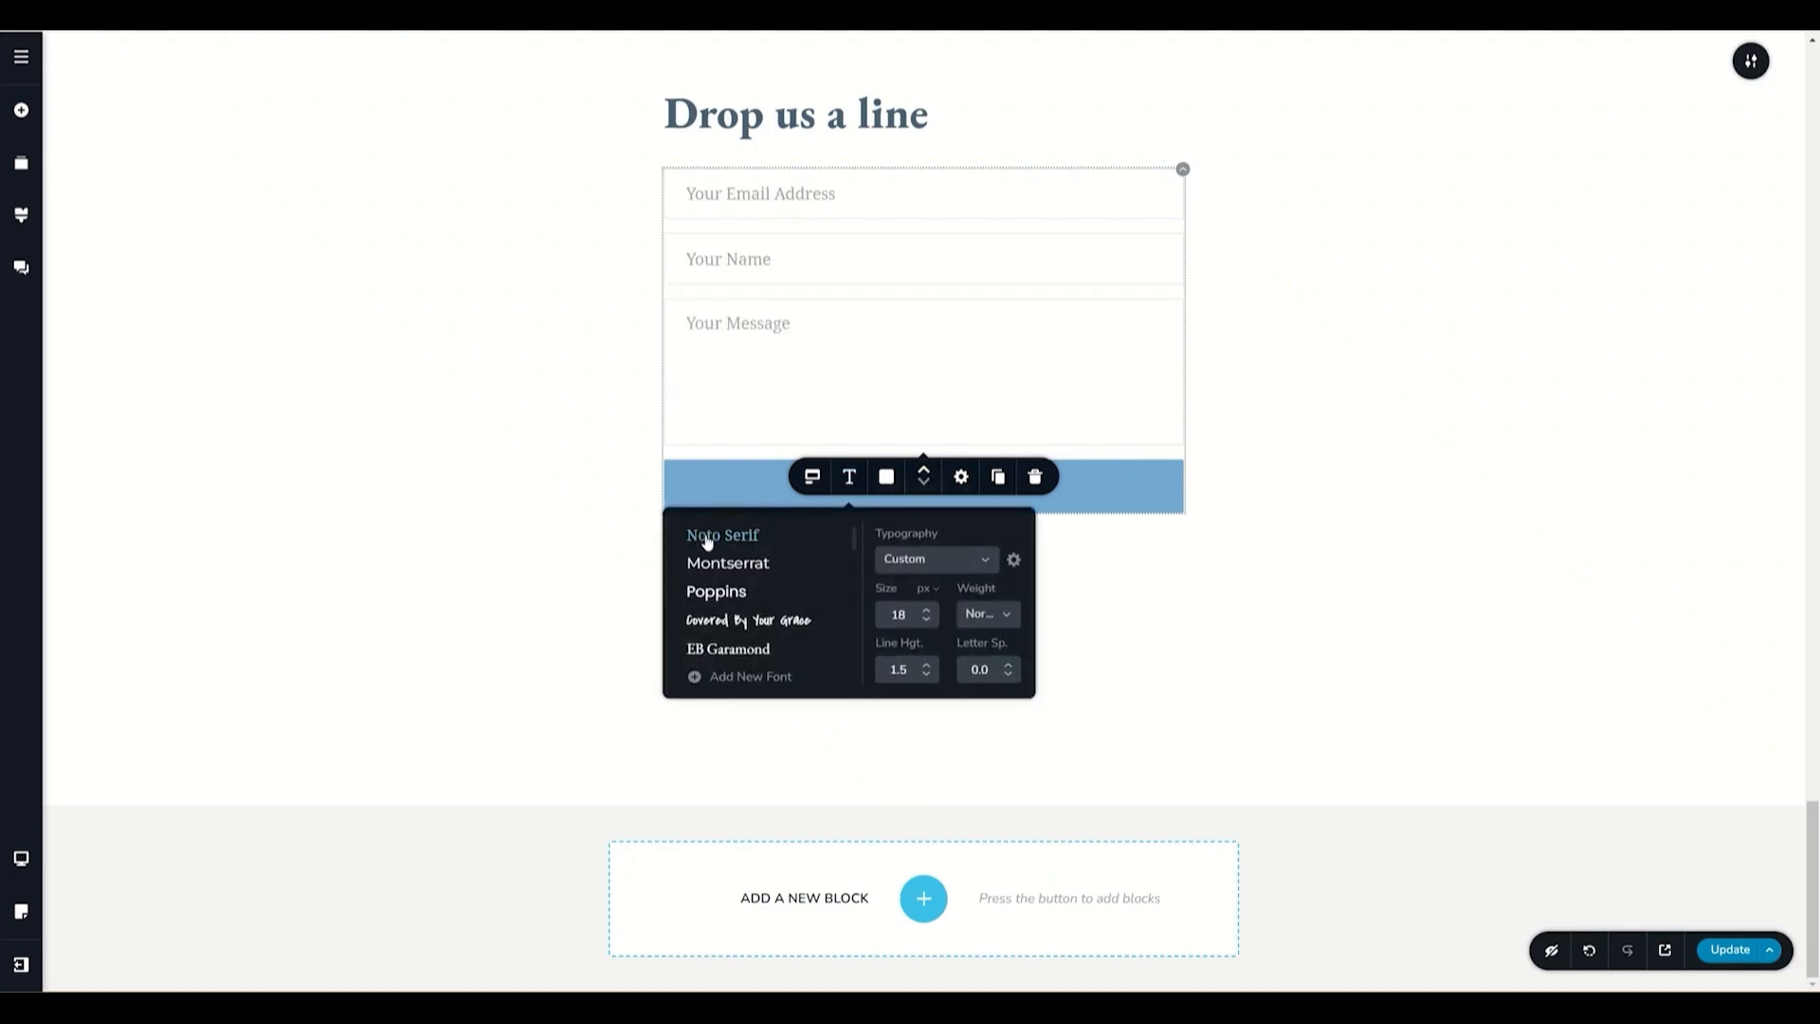
pyautogui.click(748, 563)
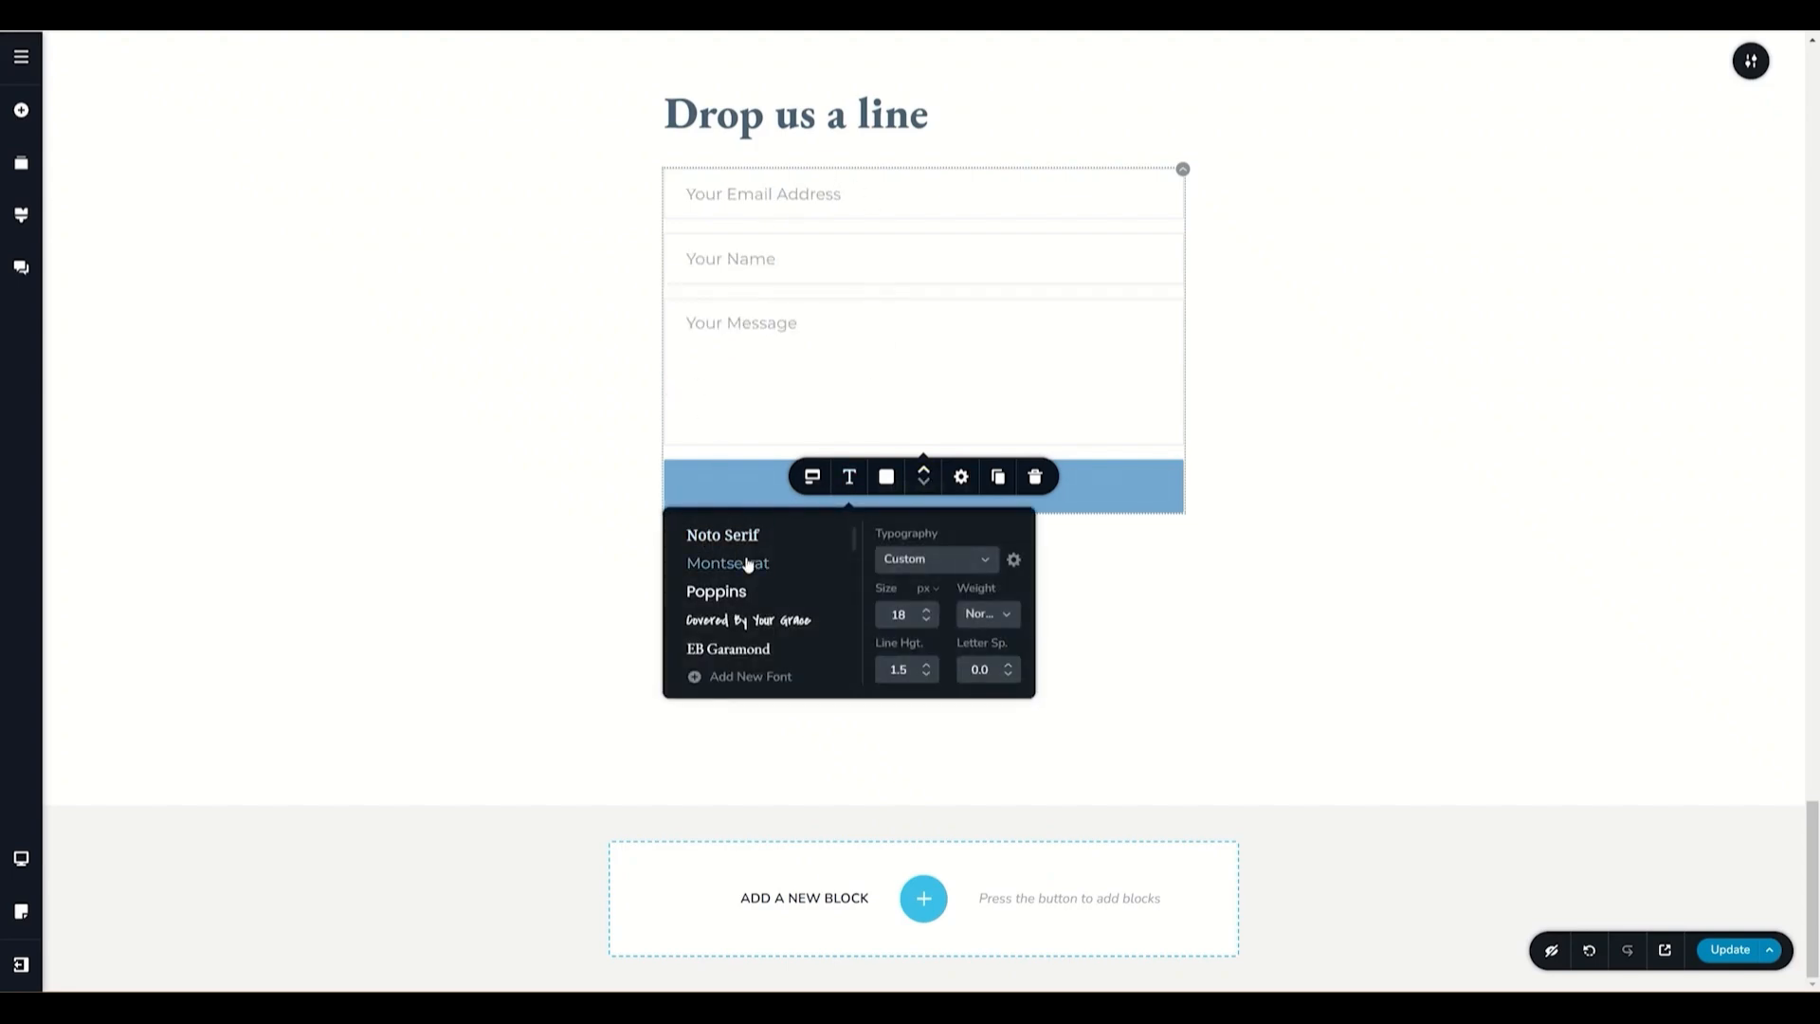
# - Give the form fields a blue #75a8d3 background and white text colour
pyautogui.click(884, 476)
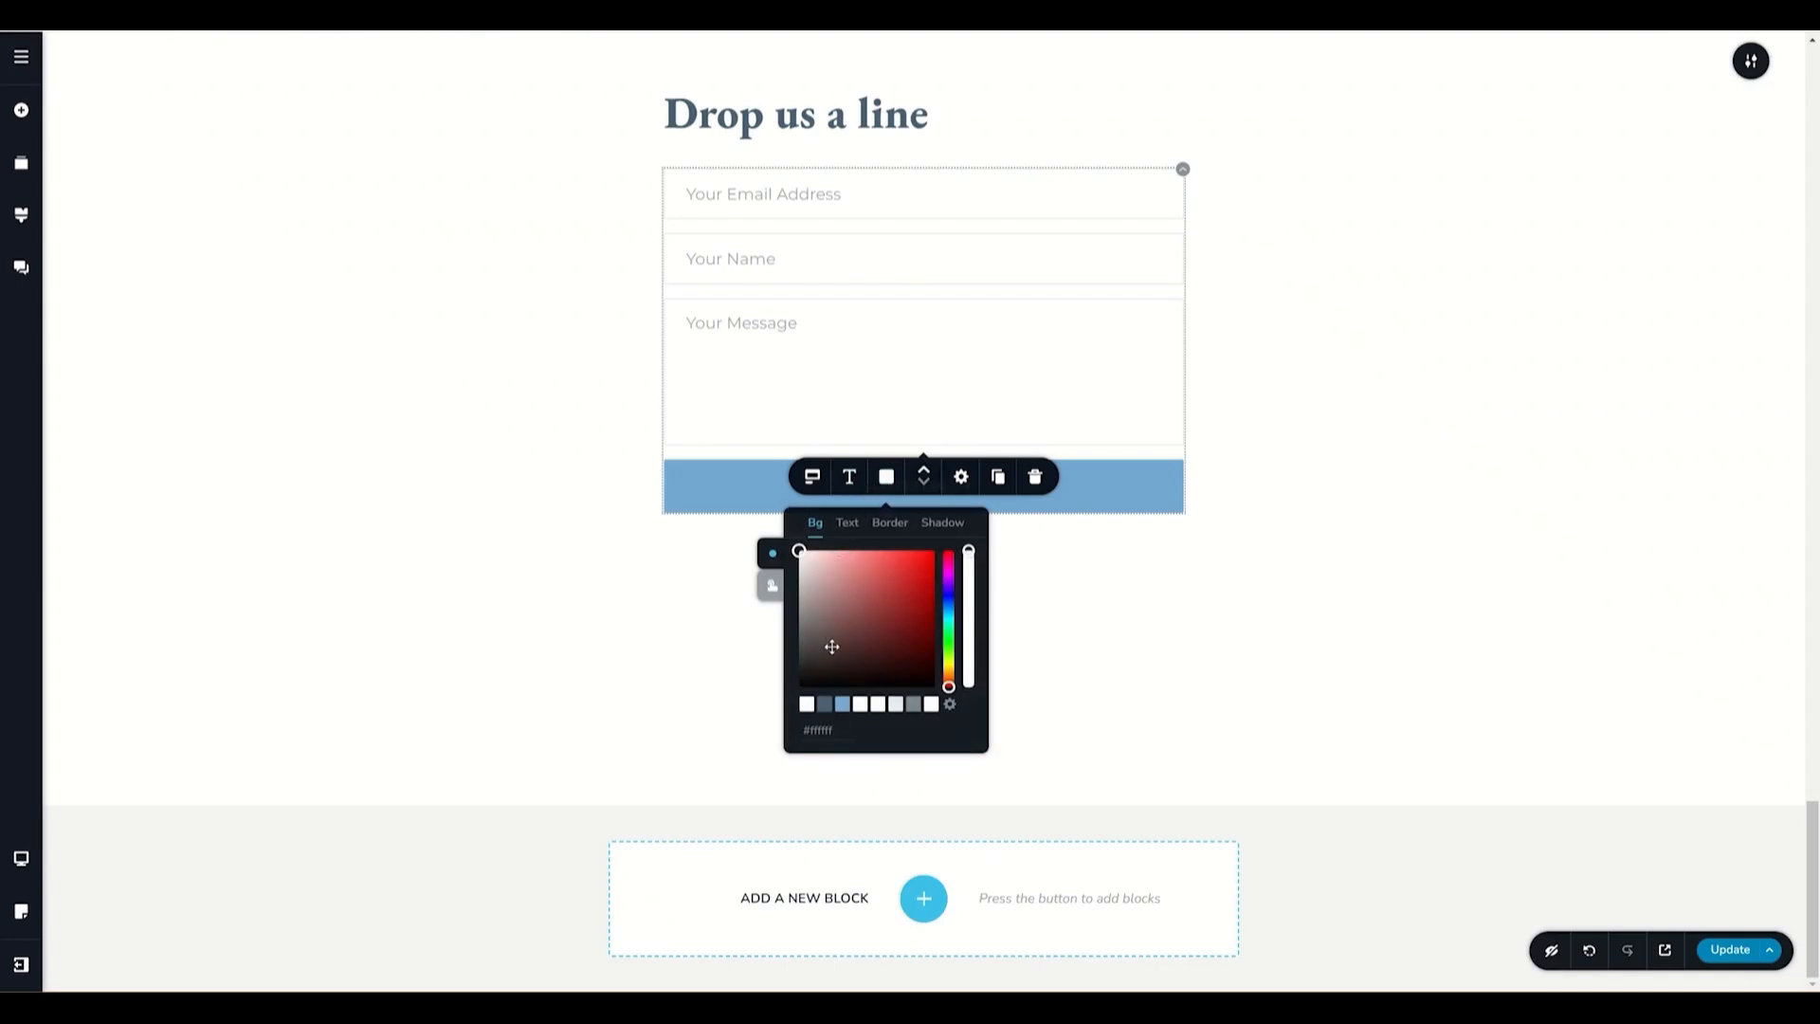
pyautogui.click(842, 706)
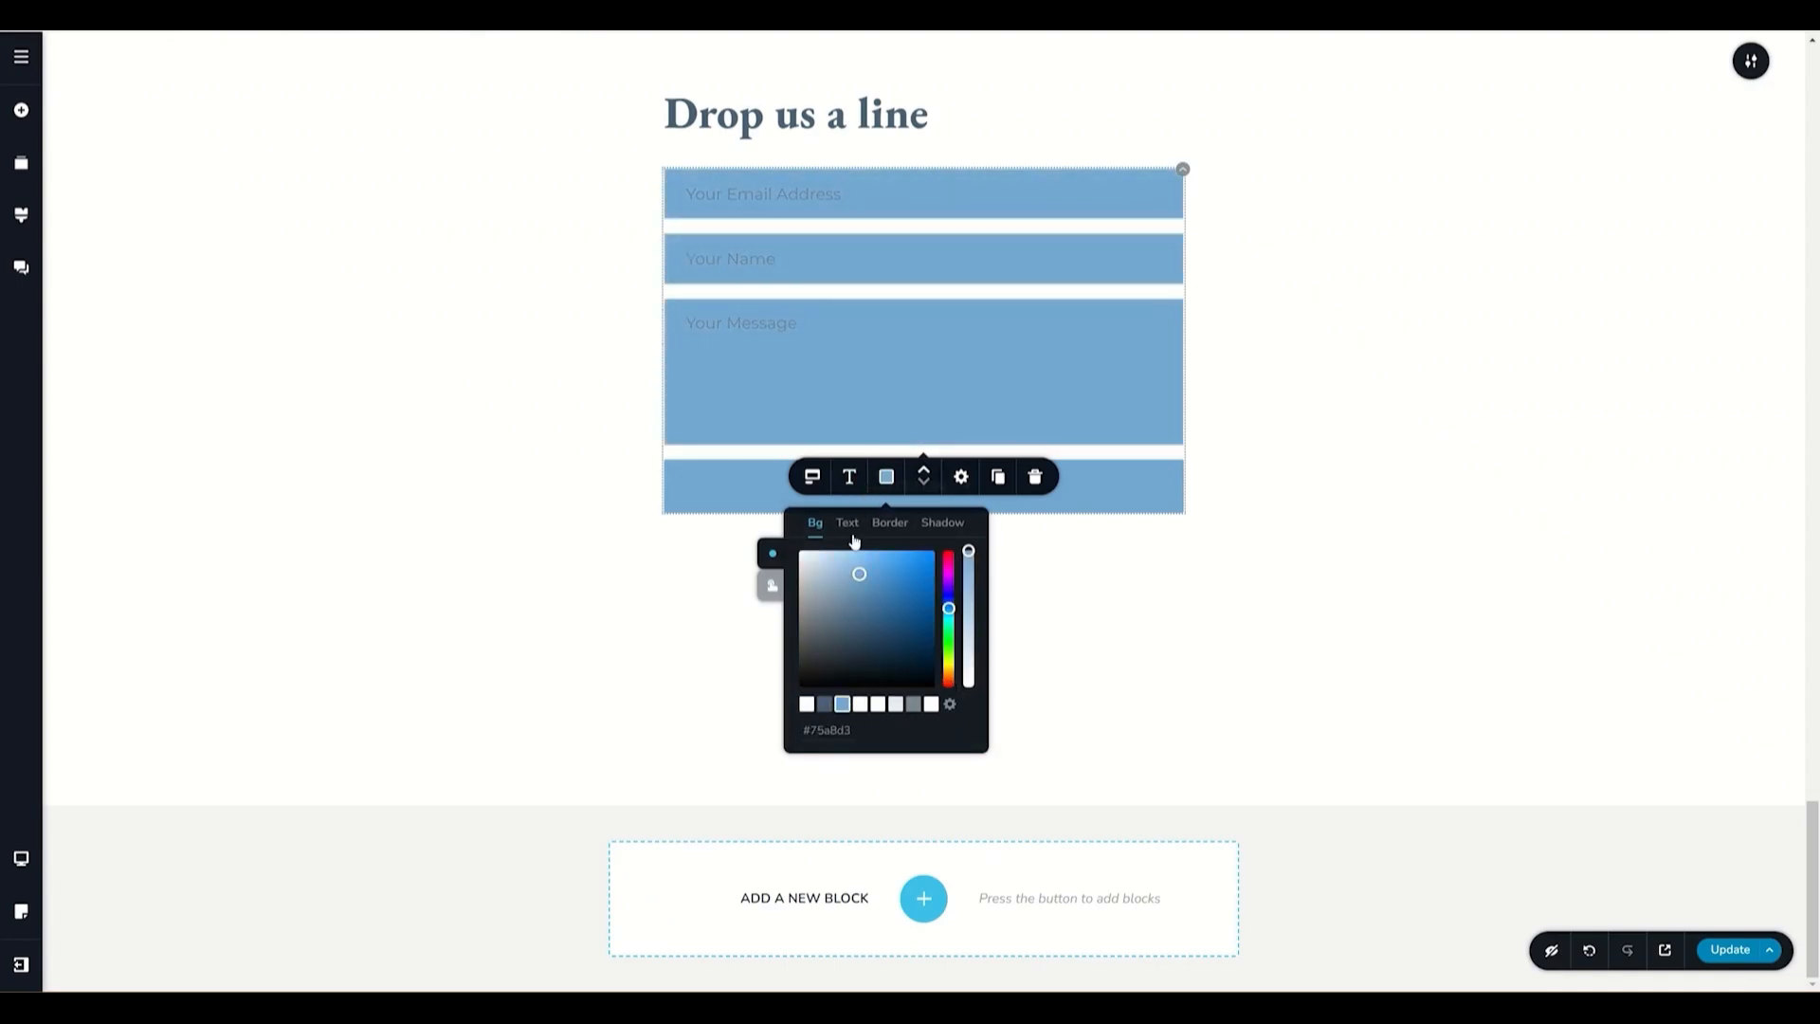
pyautogui.click(847, 523)
pyautogui.click(931, 704)
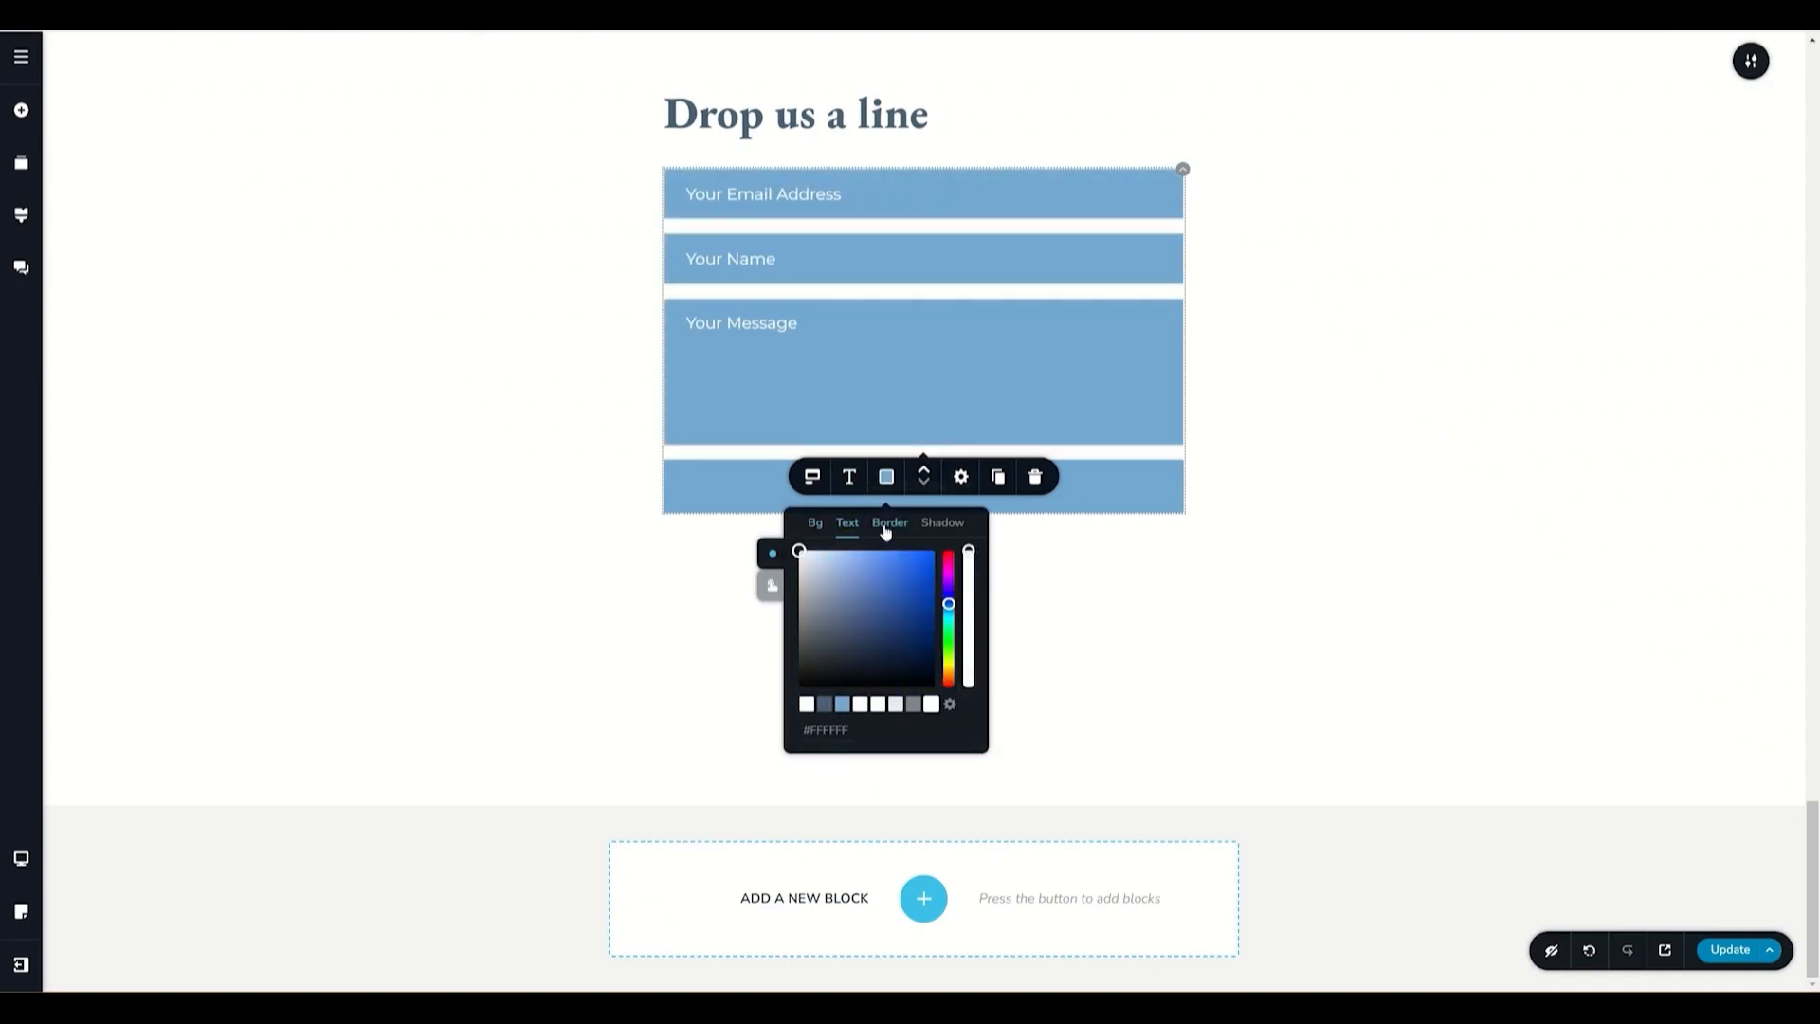
# - Remove the form fields' border by setting its style to None
pyautogui.click(889, 522)
pyautogui.click(821, 565)
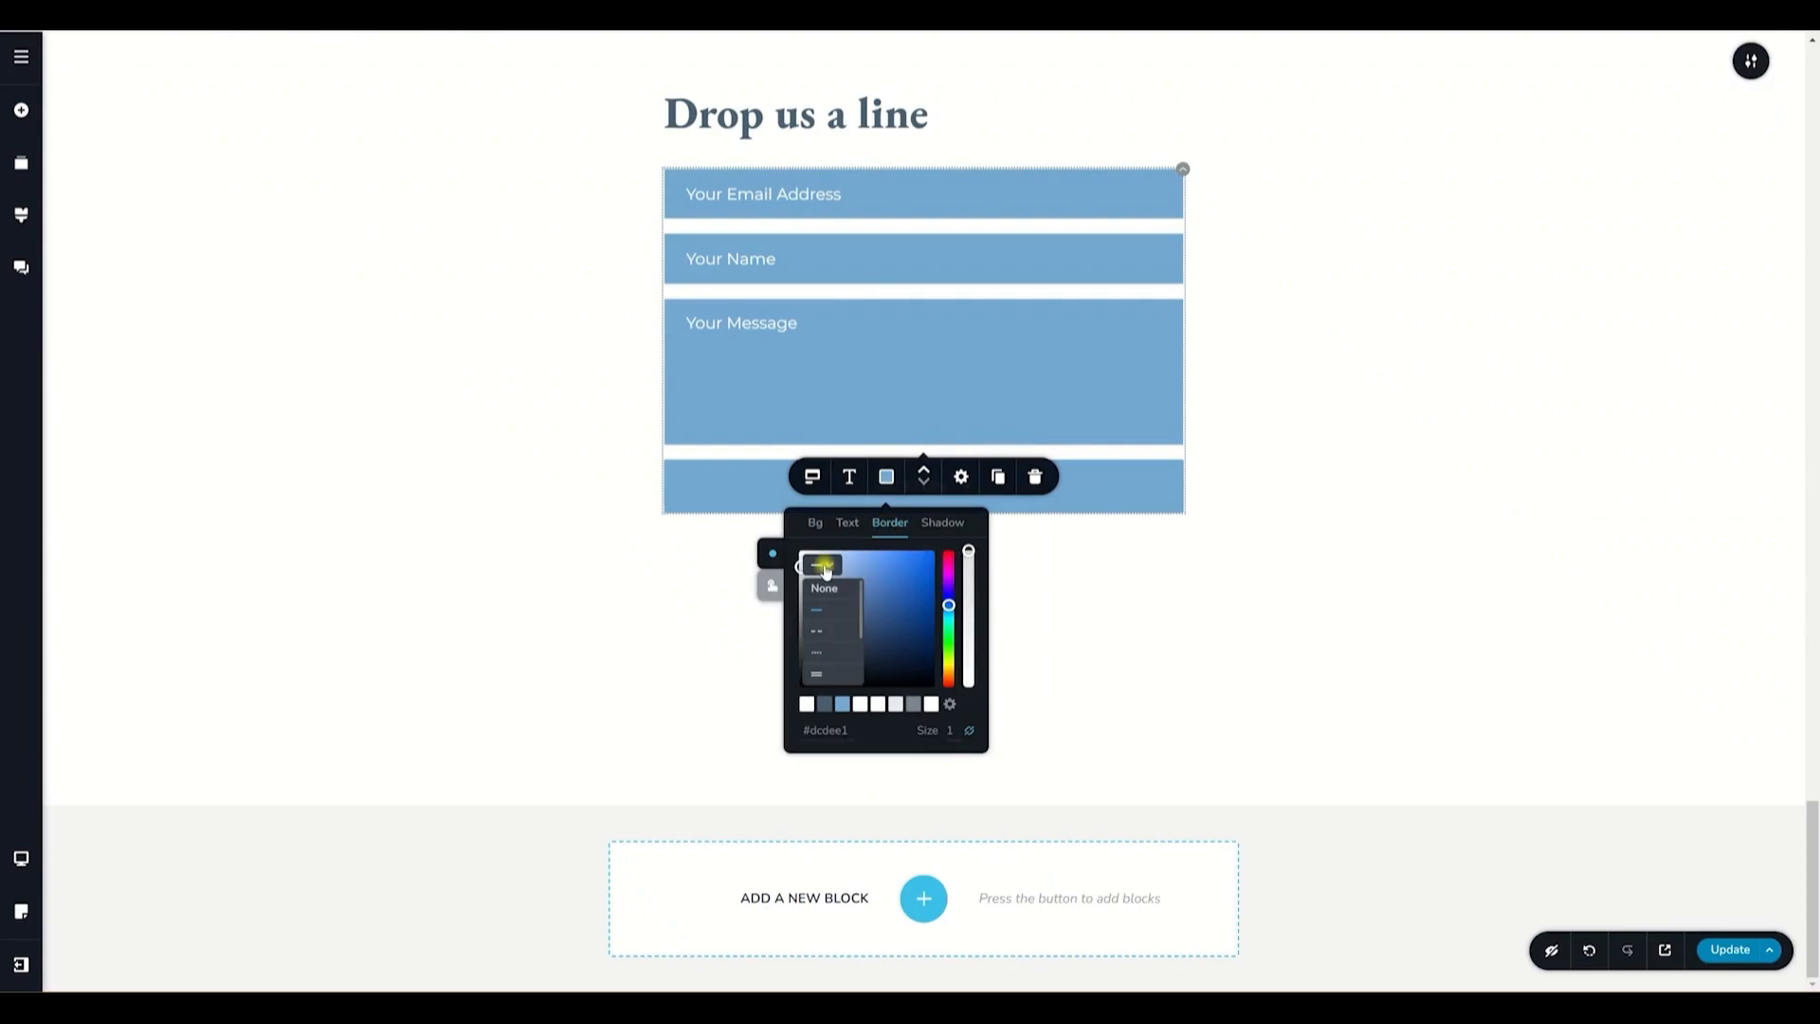
pyautogui.click(823, 582)
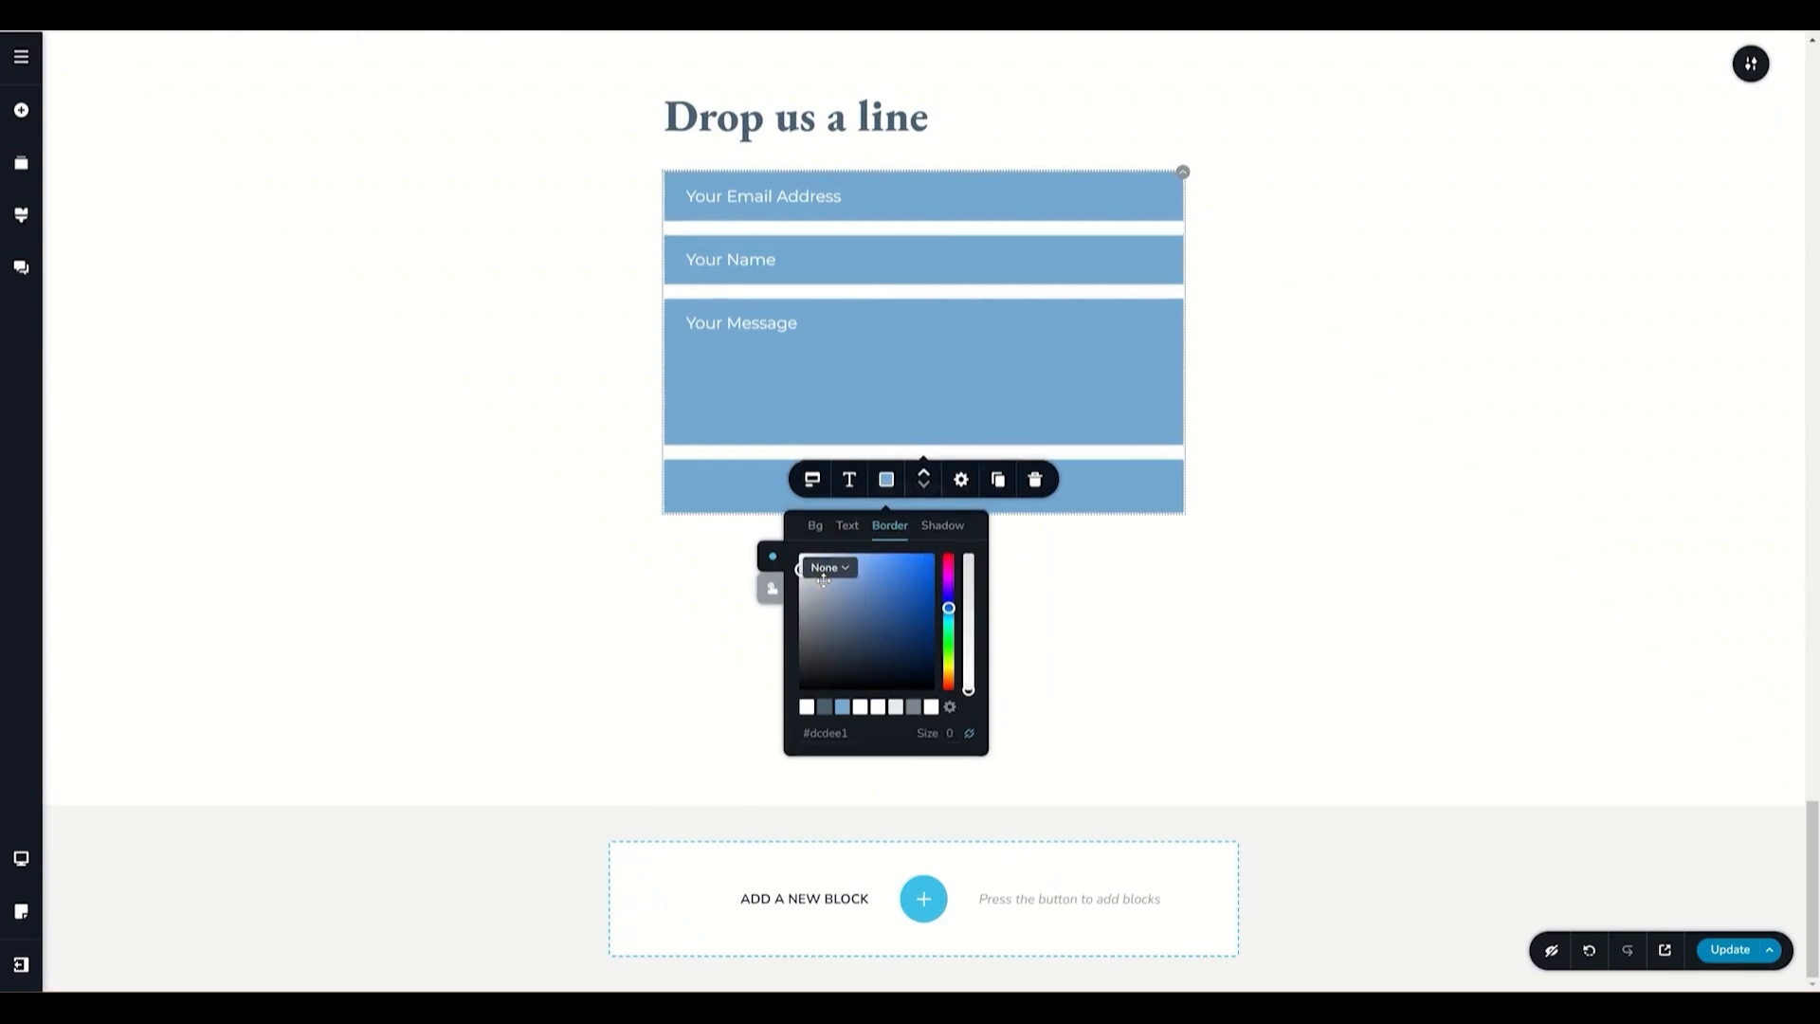
pyautogui.click(773, 589)
pyautogui.click(770, 569)
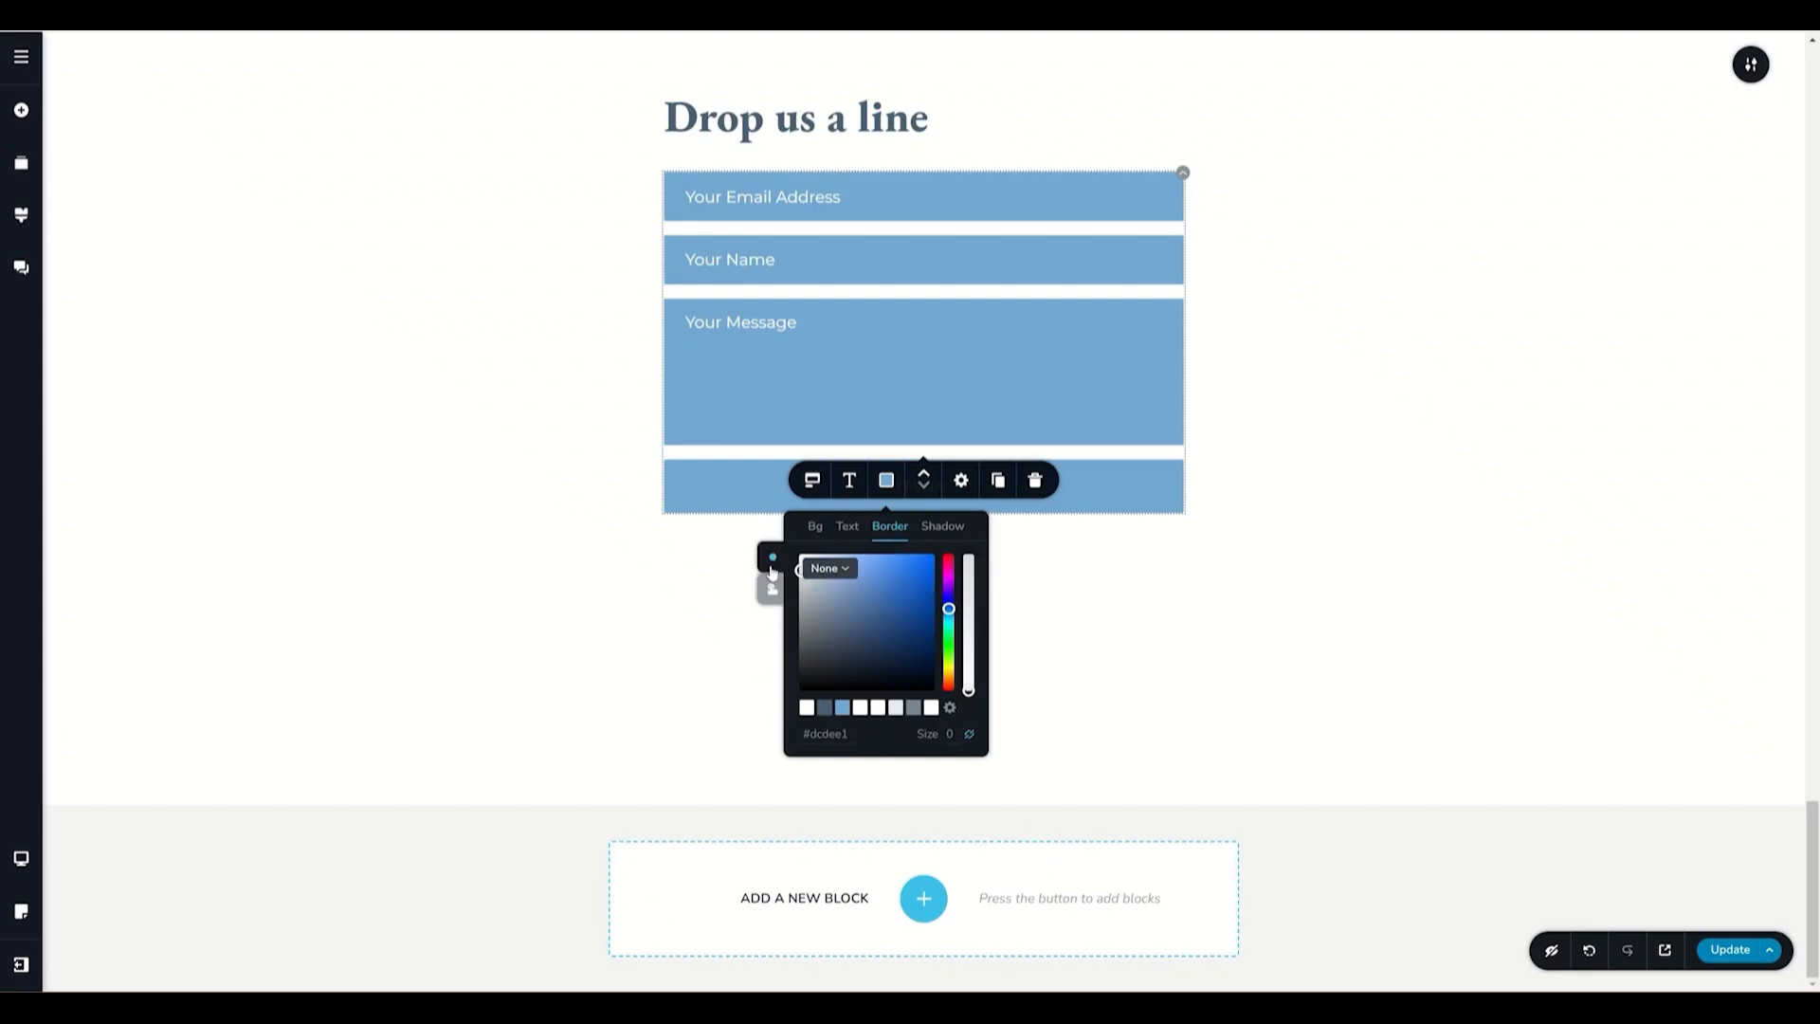
# - Select the submit button and set its size to S
pyautogui.click(1114, 495)
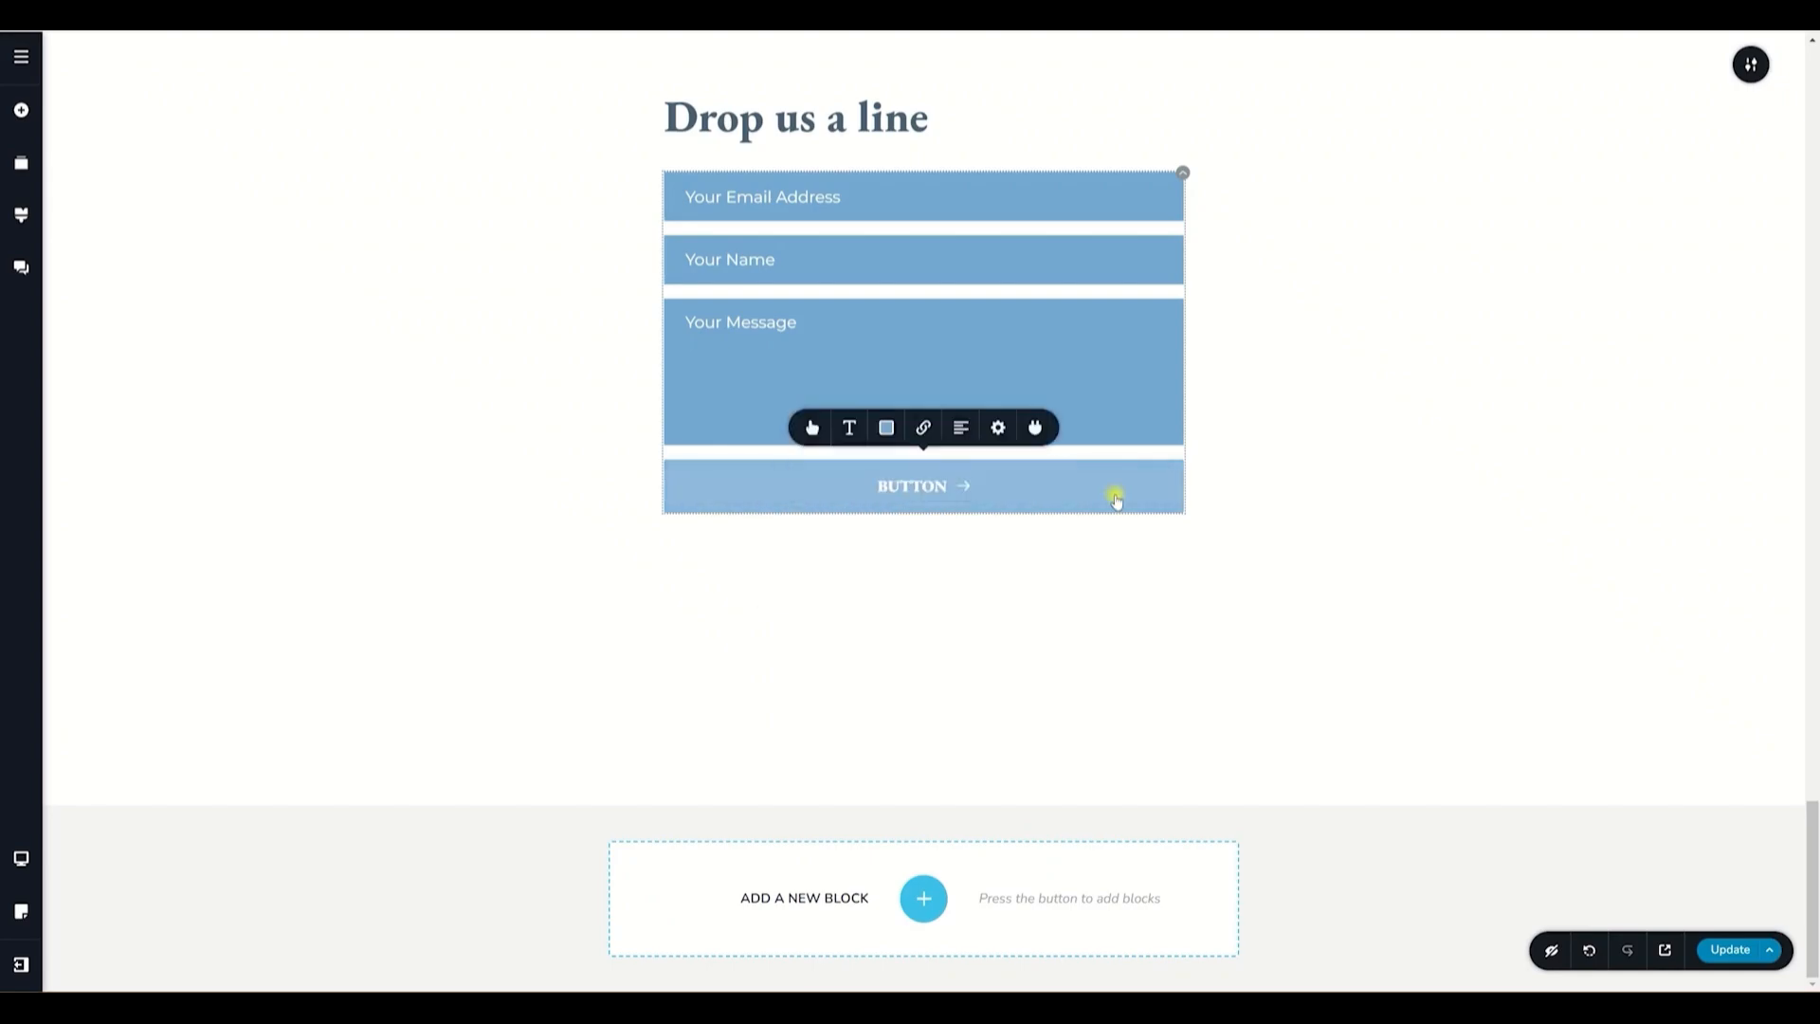
pyautogui.click(811, 428)
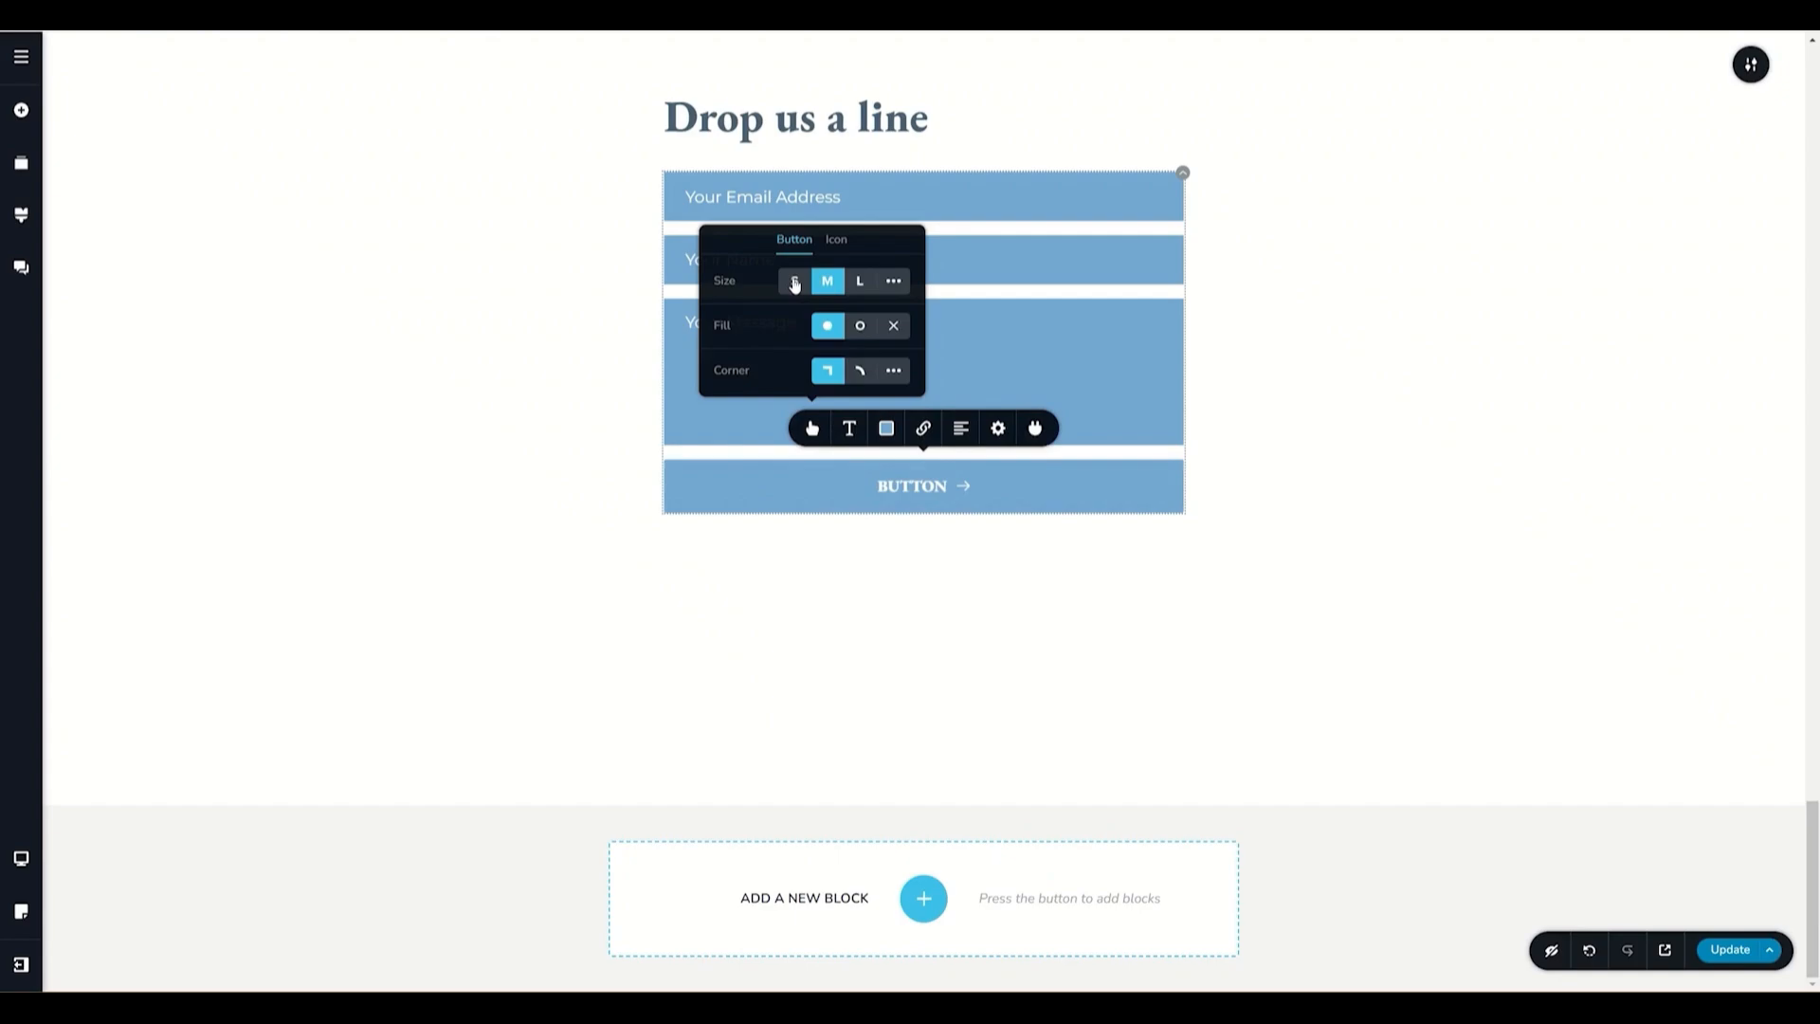
pyautogui.click(794, 281)
pyautogui.click(827, 281)
pyautogui.click(860, 280)
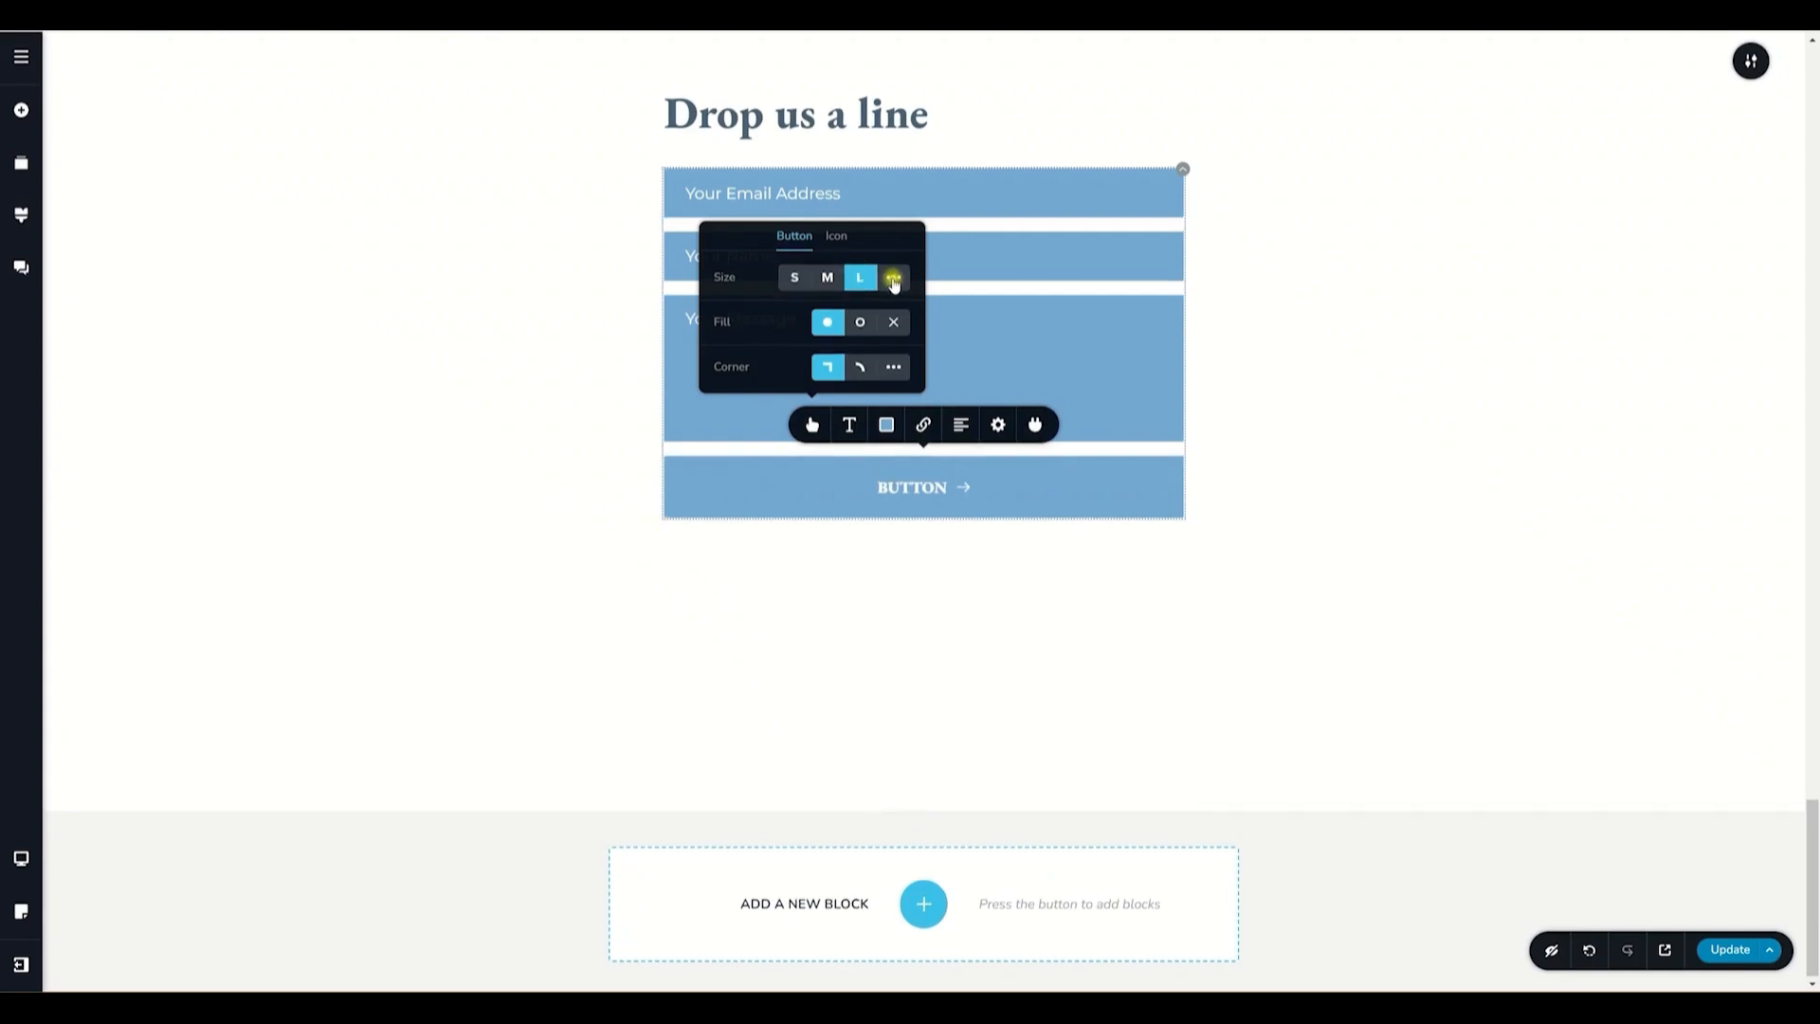
pyautogui.click(894, 279)
pyautogui.click(795, 285)
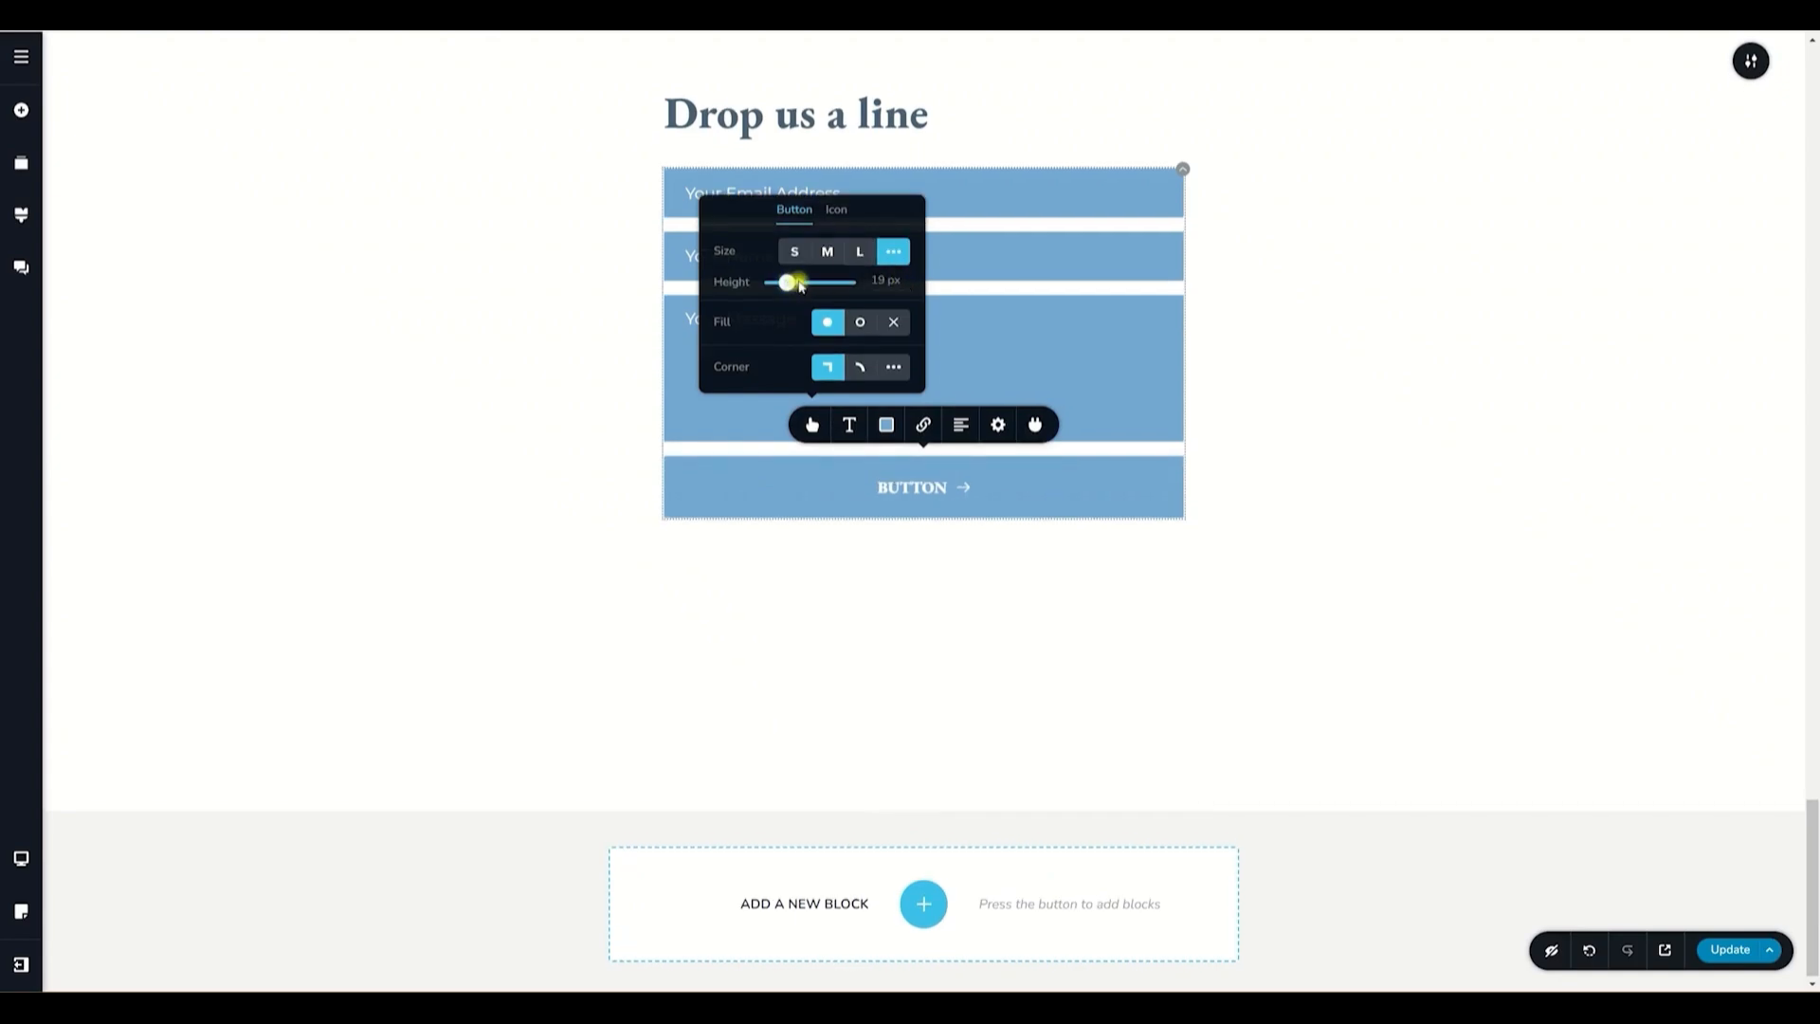
pyautogui.moveTo(800, 285); pyautogui.dragTo(783, 286)
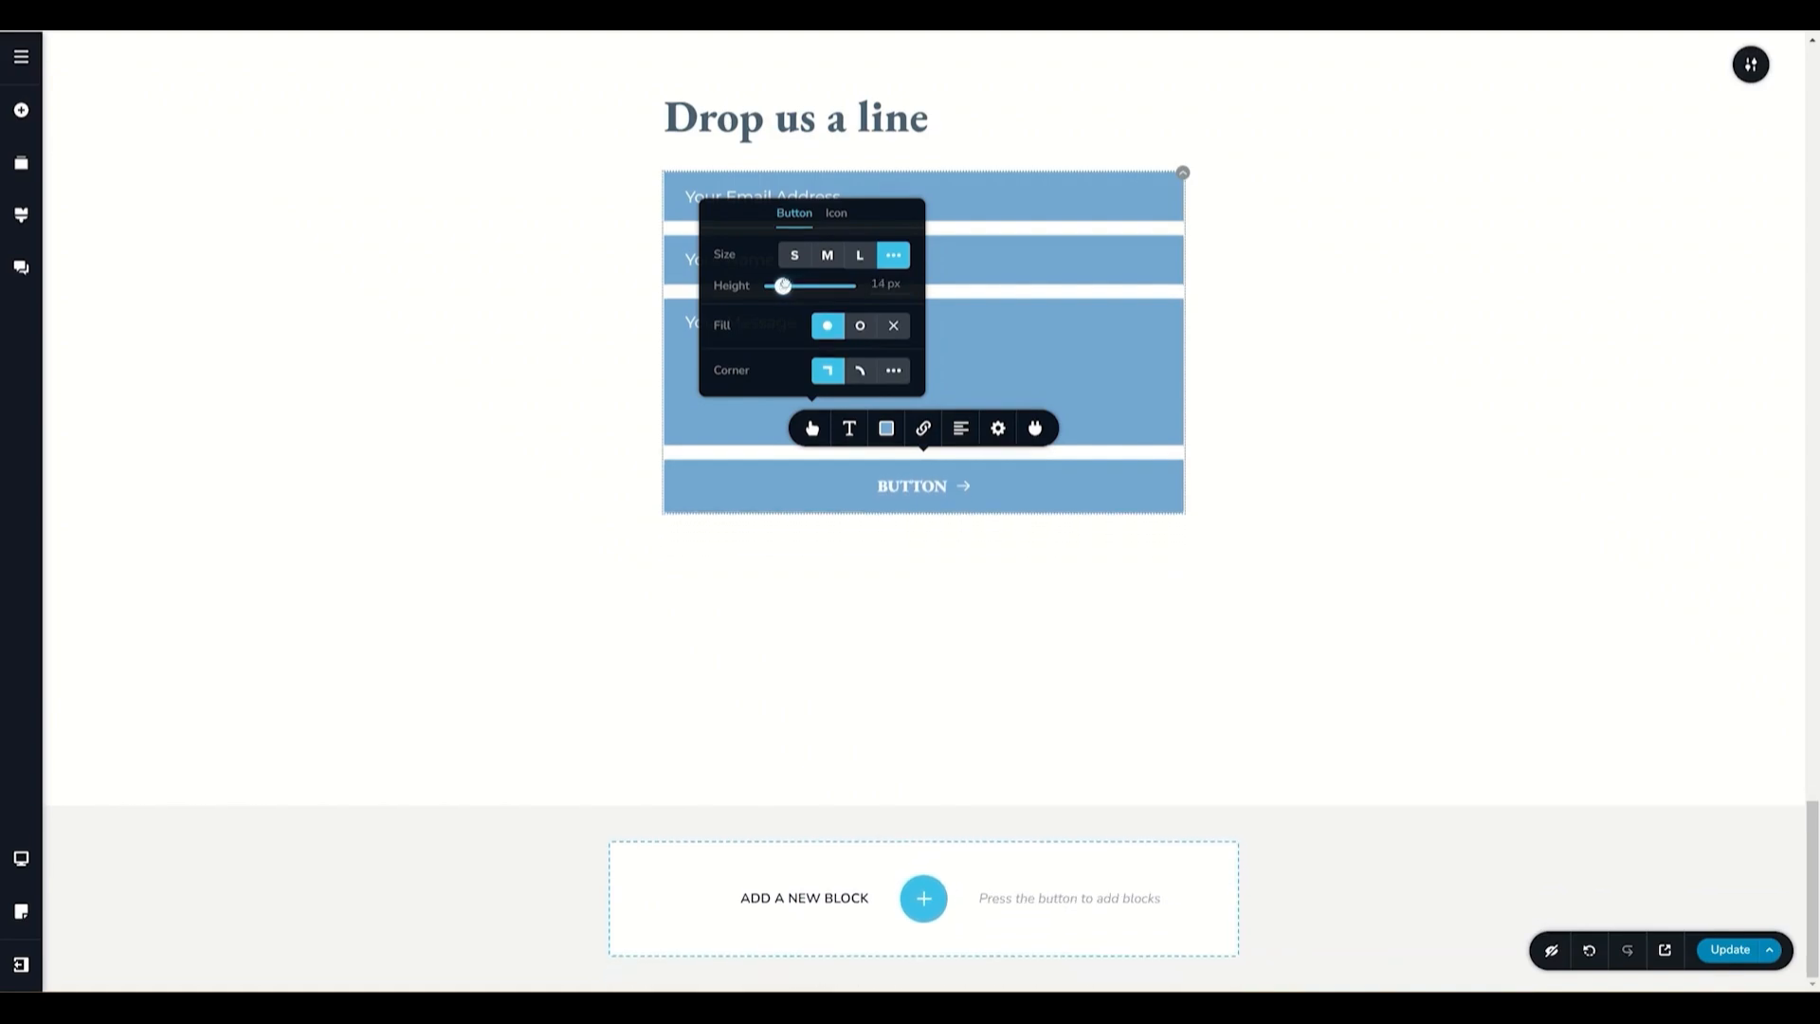
pyautogui.click(795, 256)
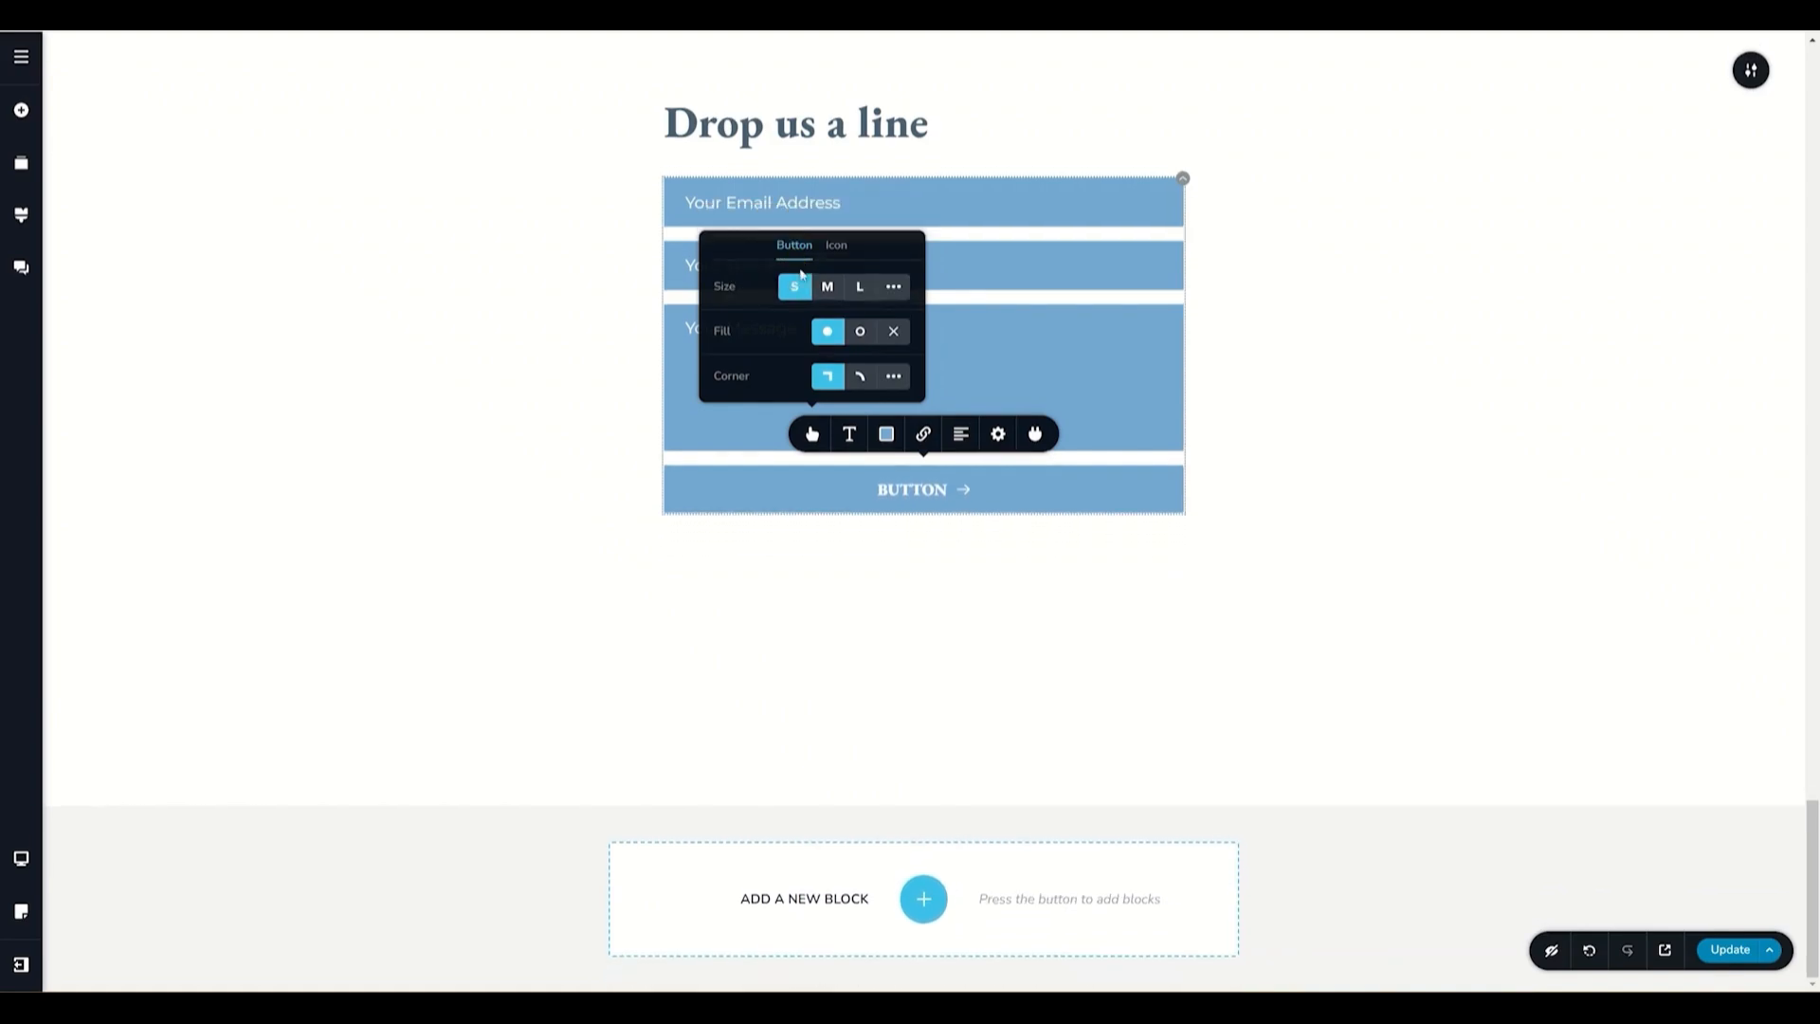
# - Try the button's outline and no-fill styles and a rounded corner before restoring filled square
pyautogui.click(860, 331)
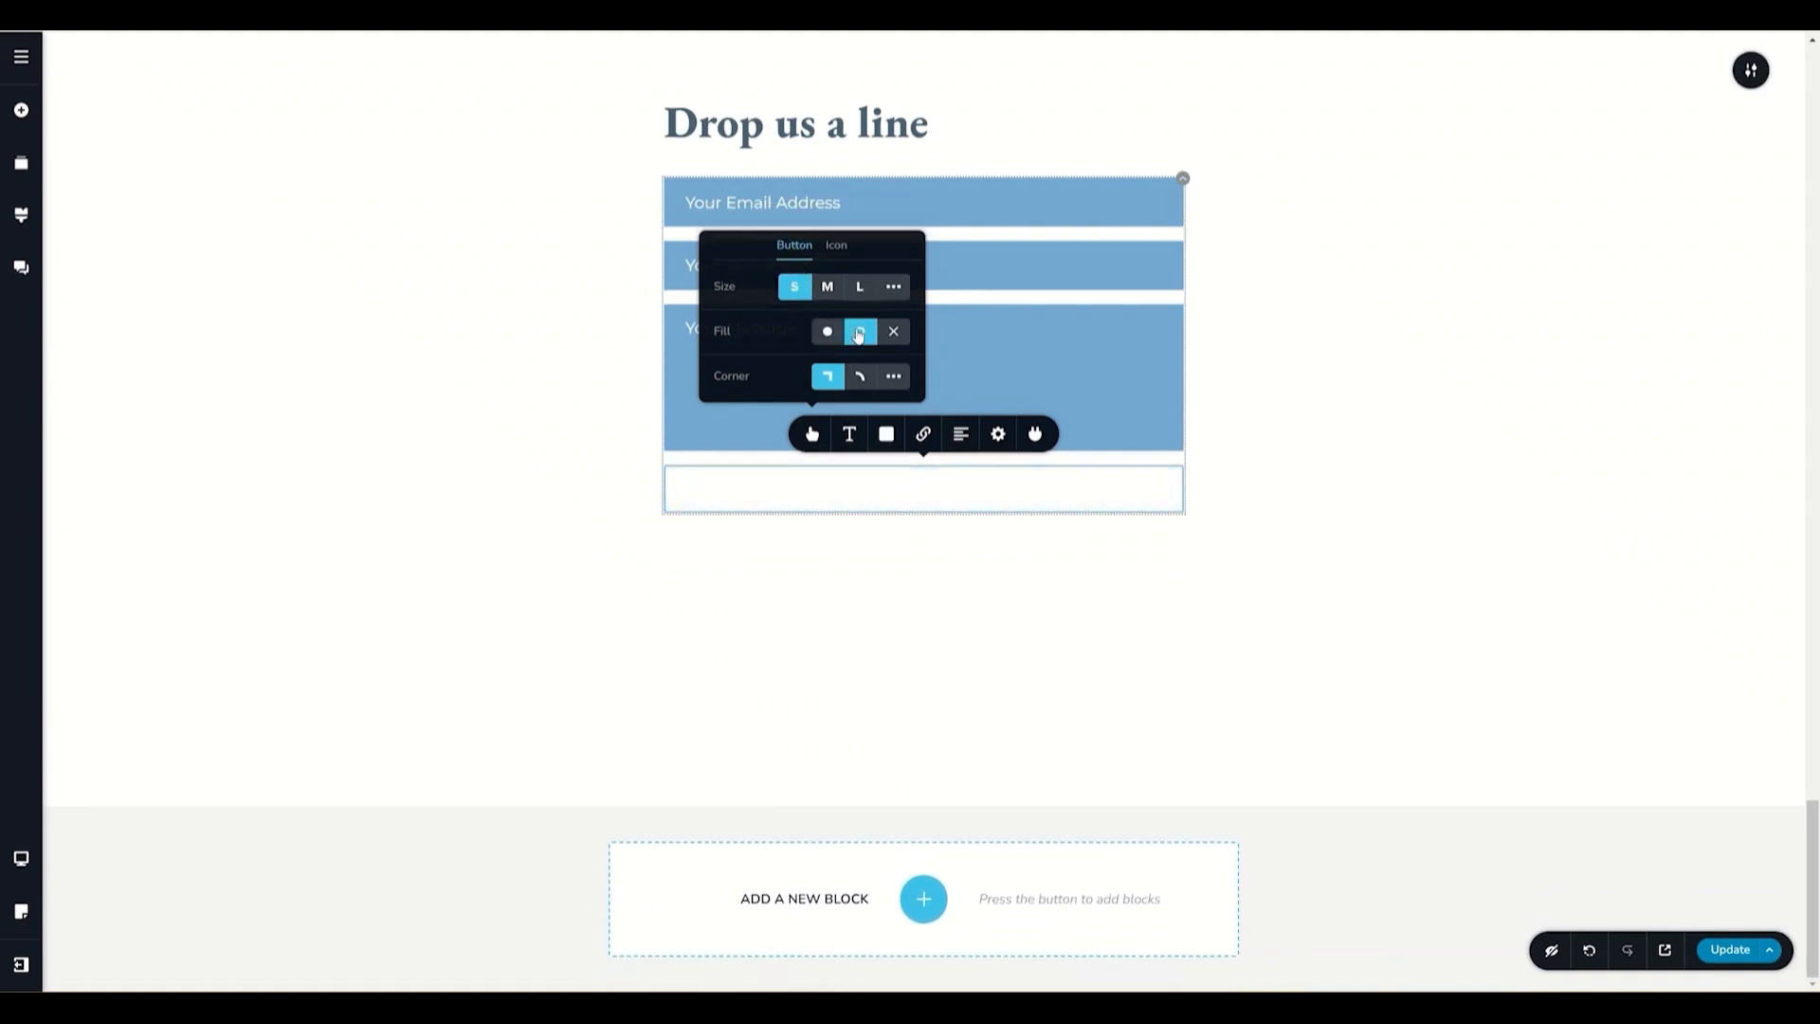
pyautogui.click(894, 334)
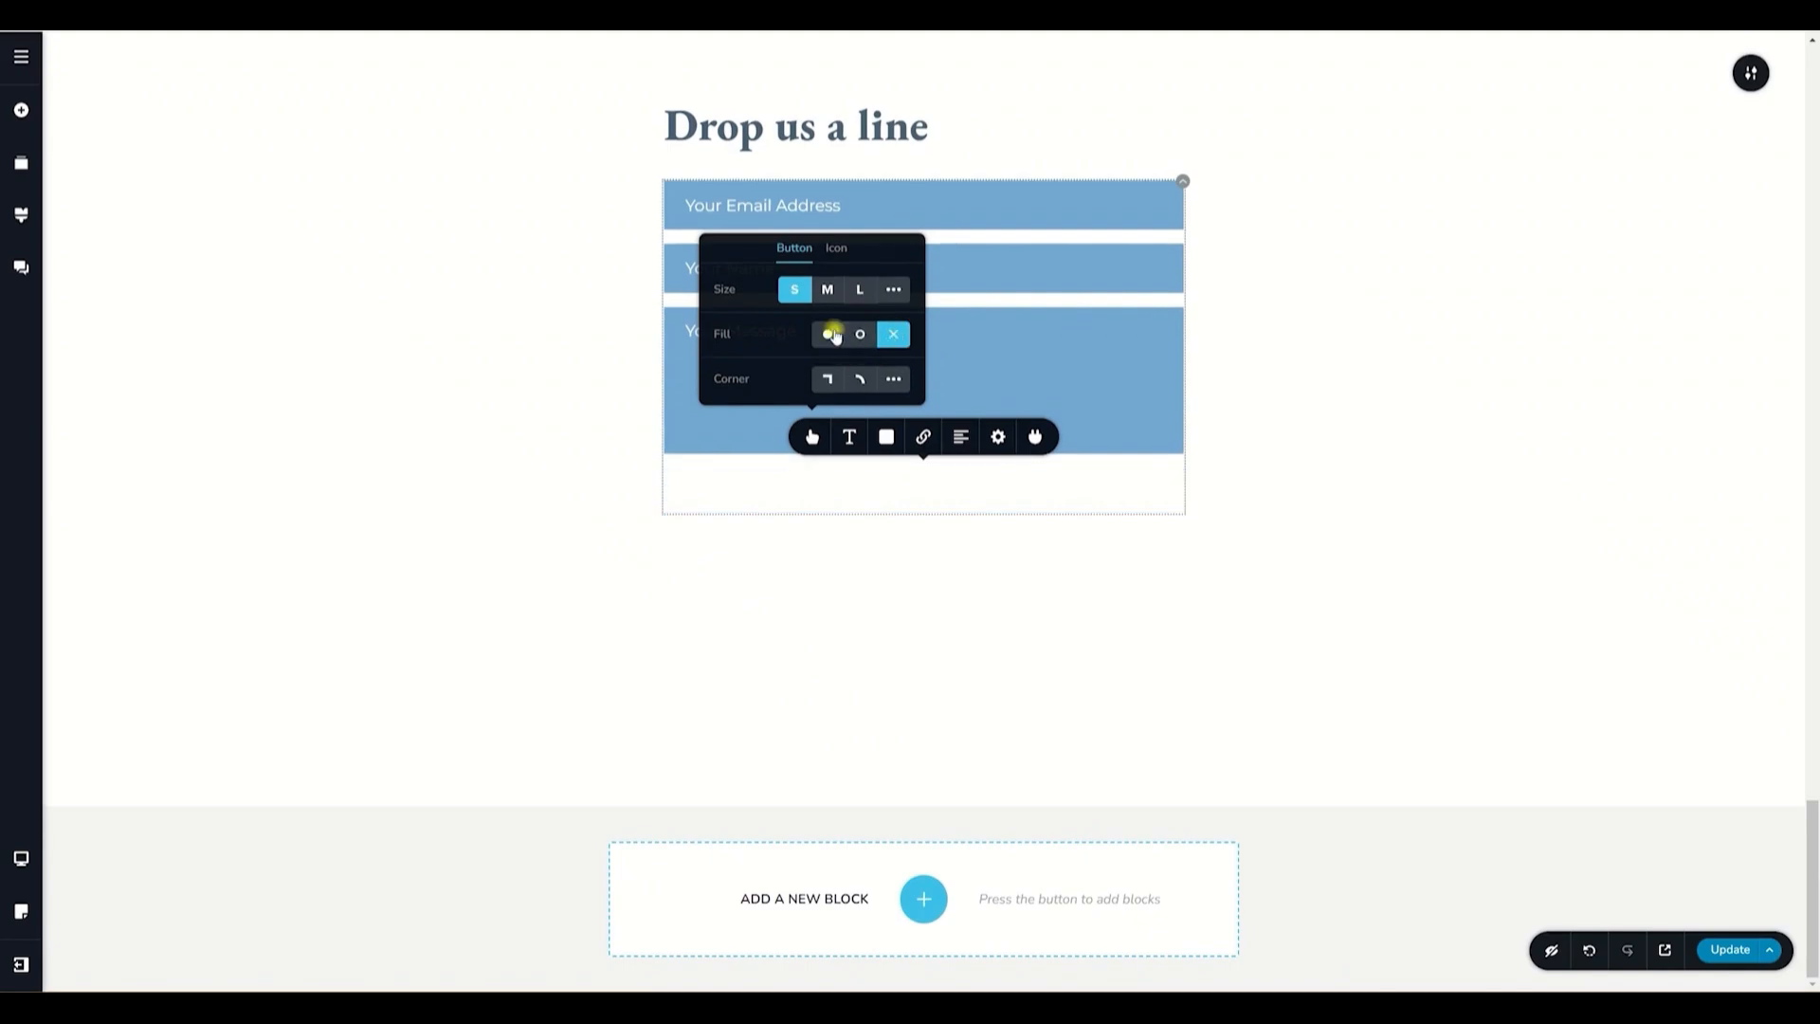
pyautogui.click(830, 334)
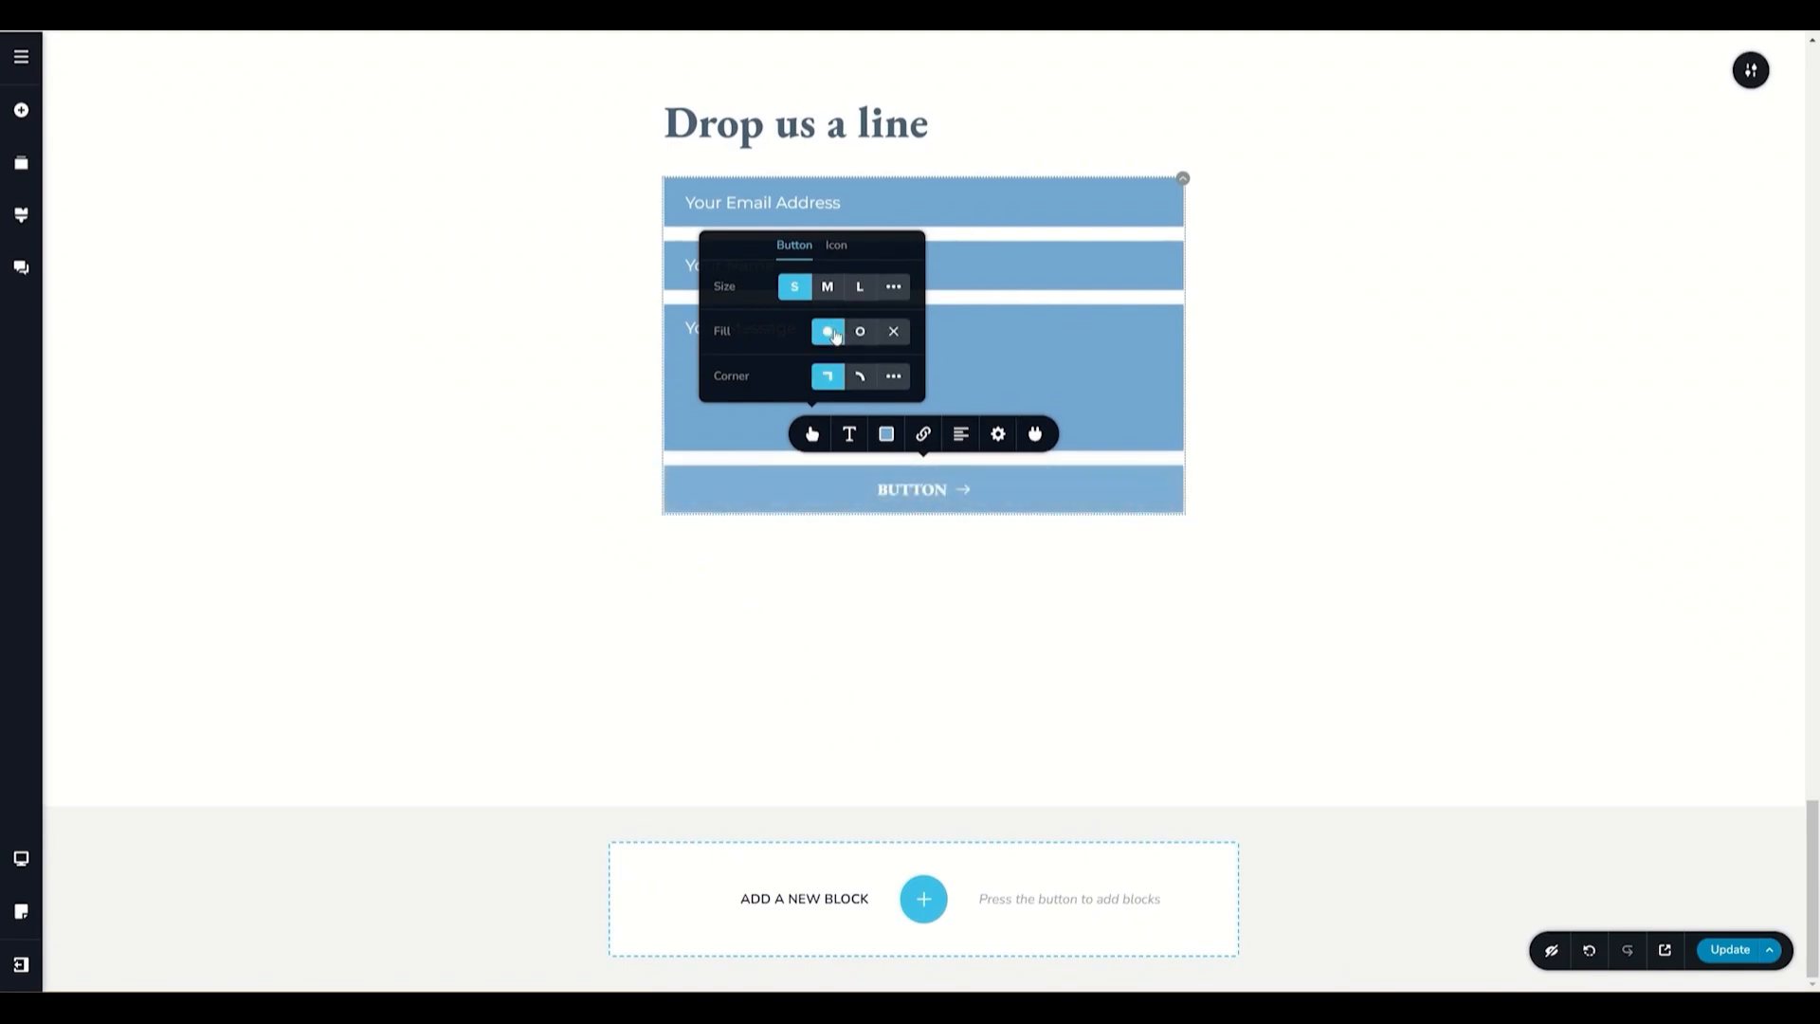
pyautogui.click(860, 378)
pyautogui.click(836, 379)
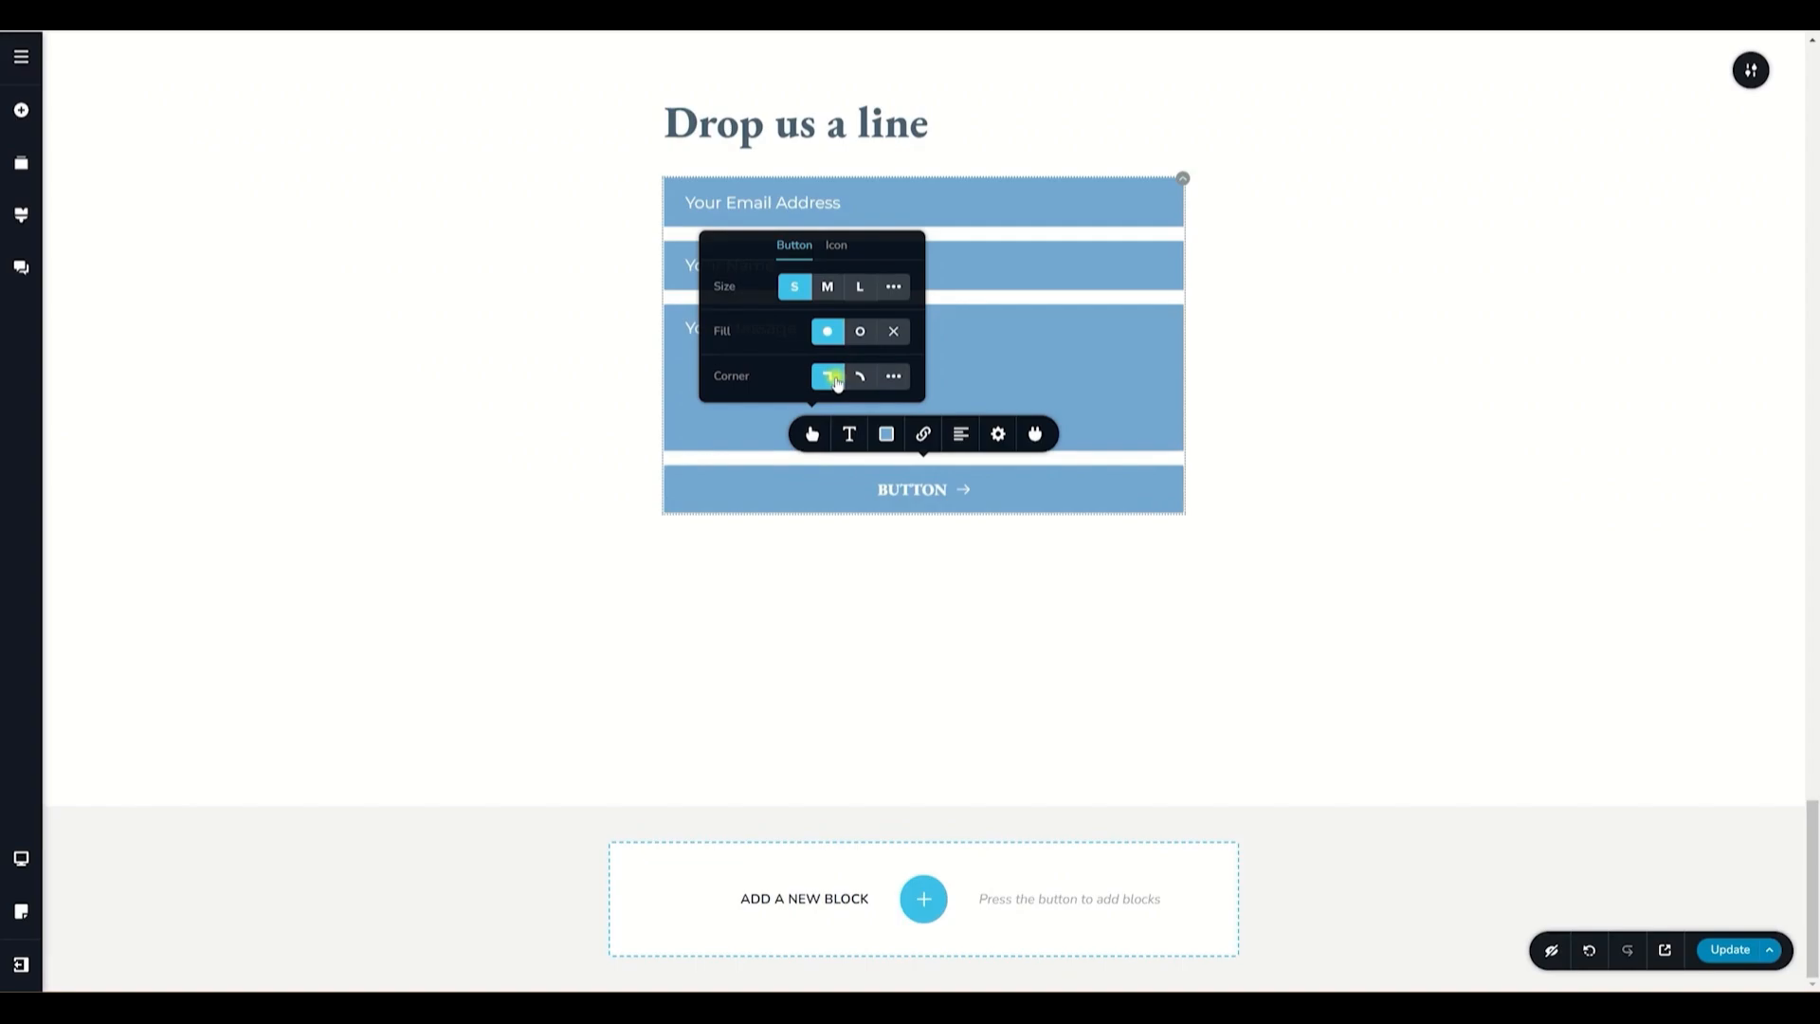
# - Remove the arrow icon from the submit button
pyautogui.click(836, 247)
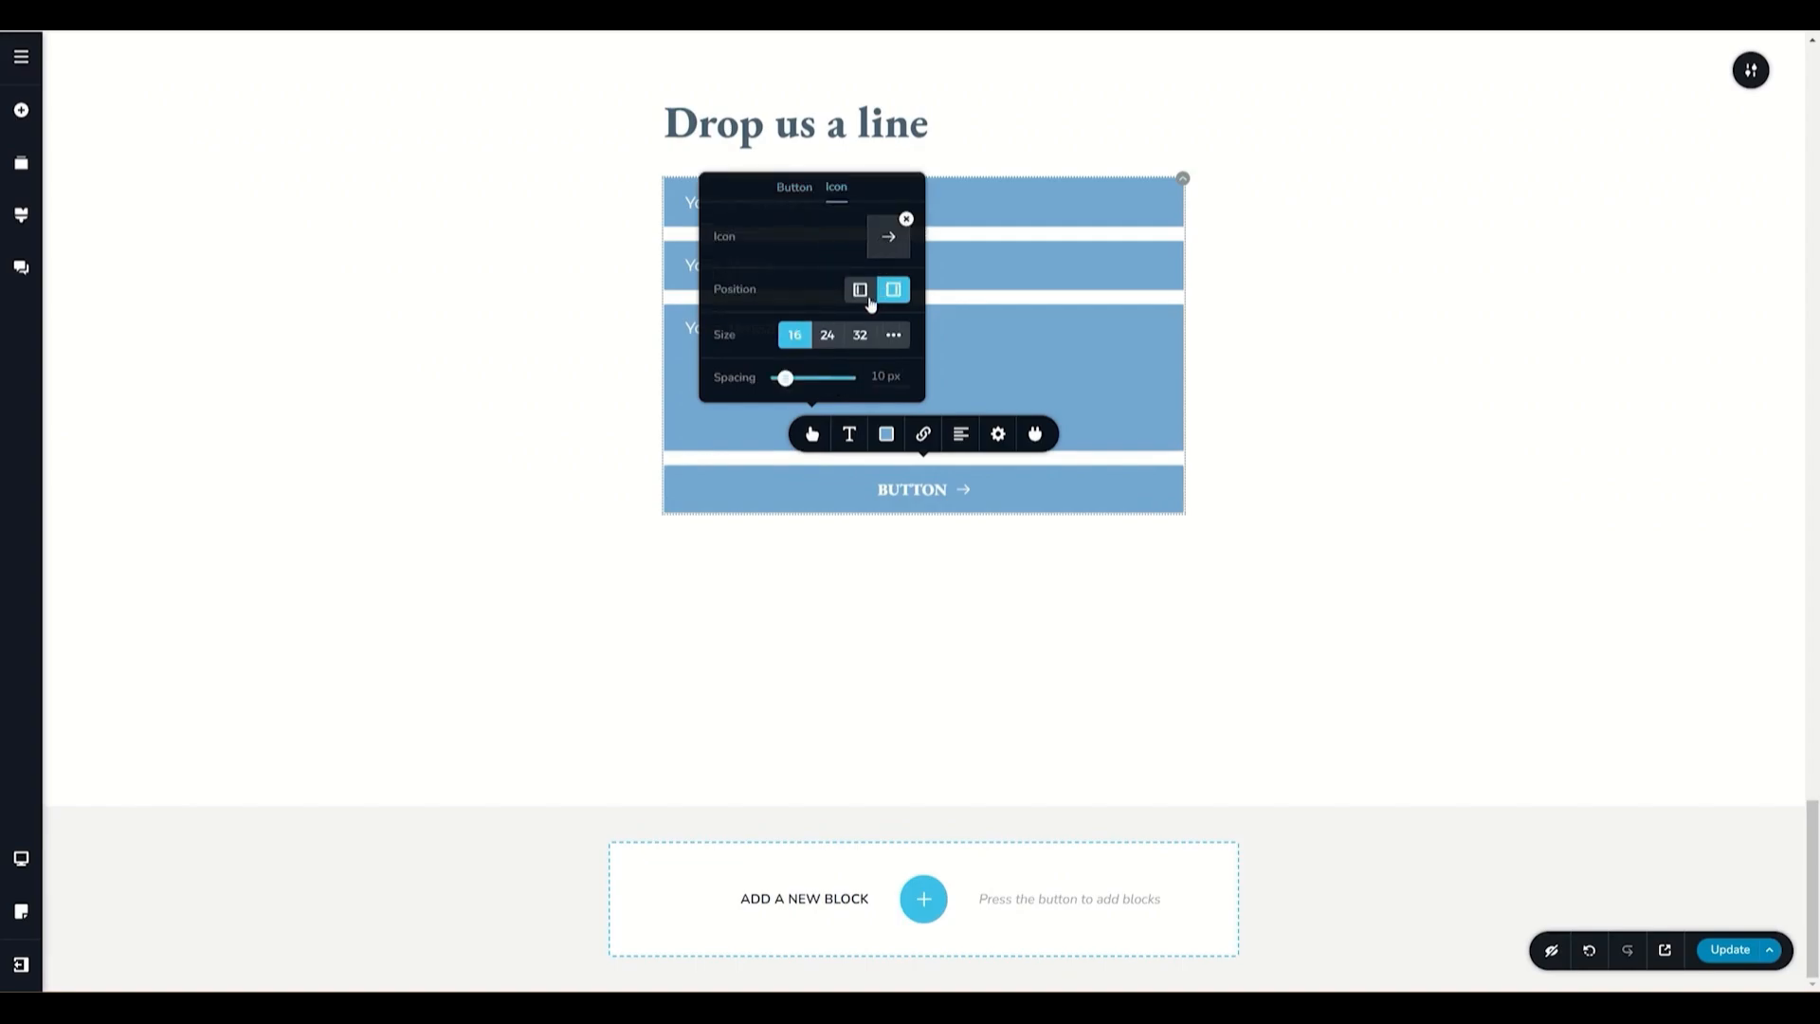
pyautogui.click(860, 289)
pyautogui.click(893, 289)
pyautogui.click(905, 220)
# - Set the button's font to Montserrat and its background to dark grey #4A5F71
pyautogui.click(849, 436)
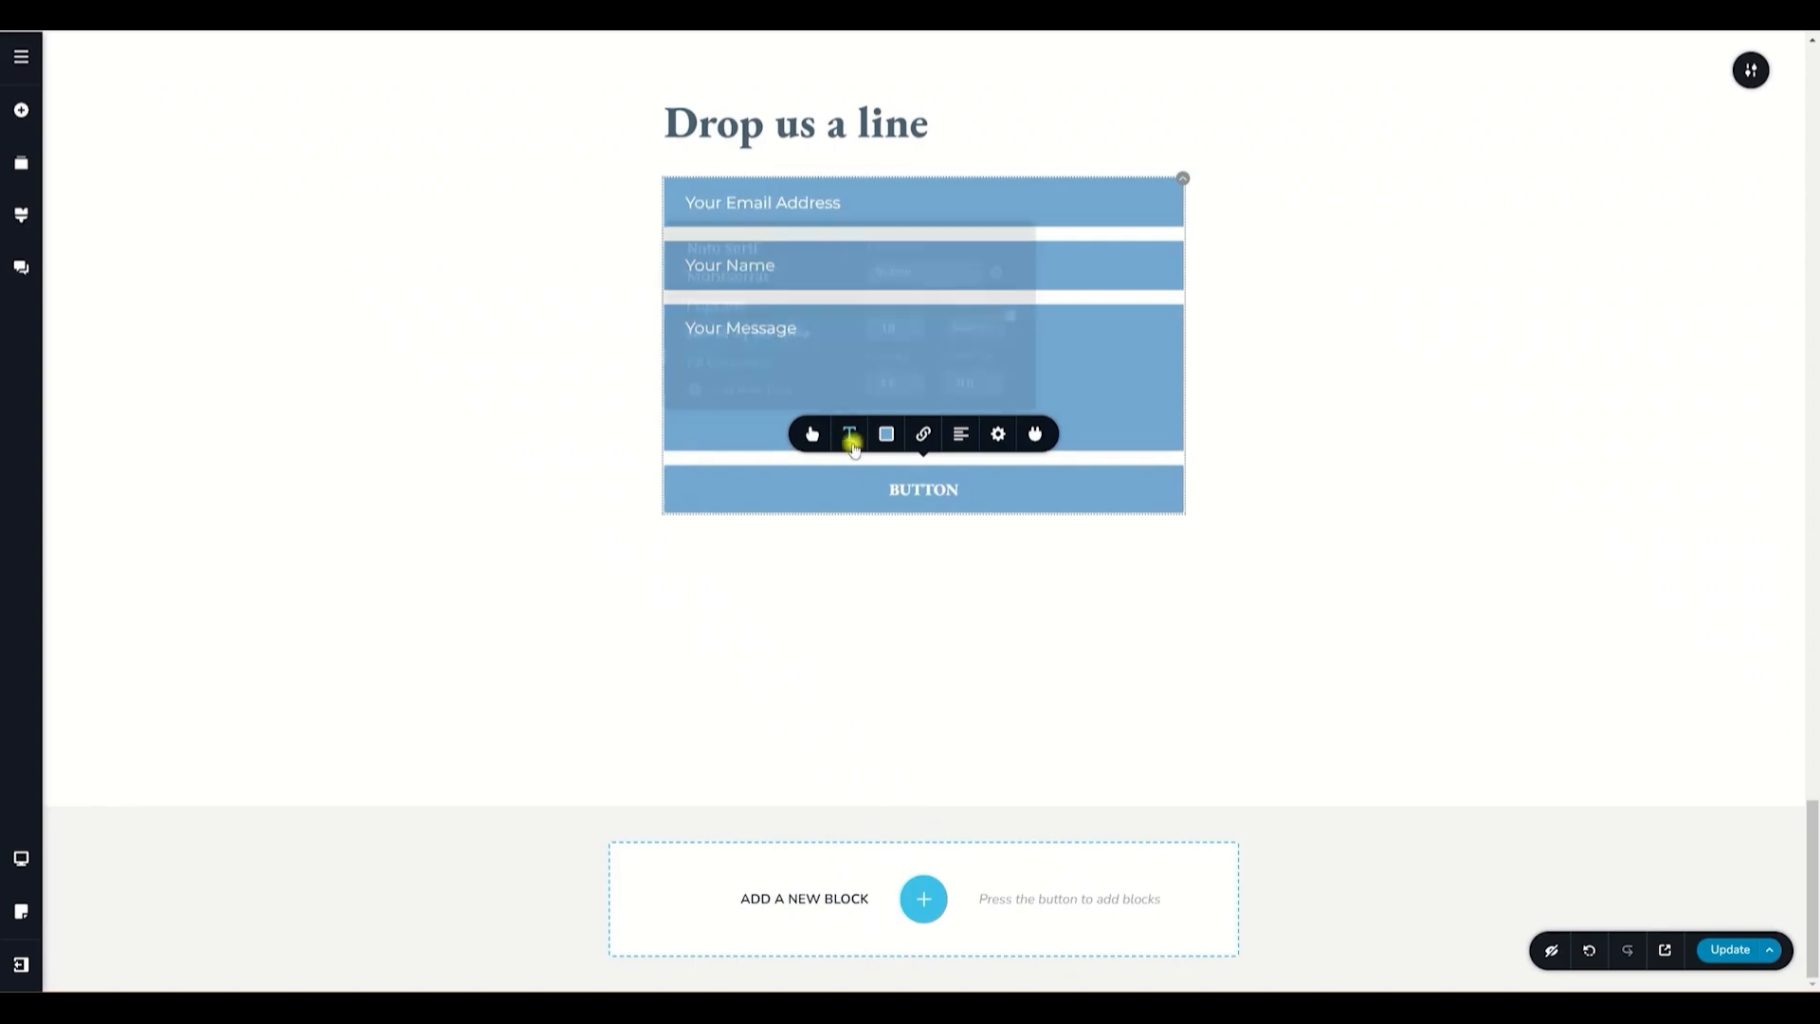
pyautogui.click(758, 270)
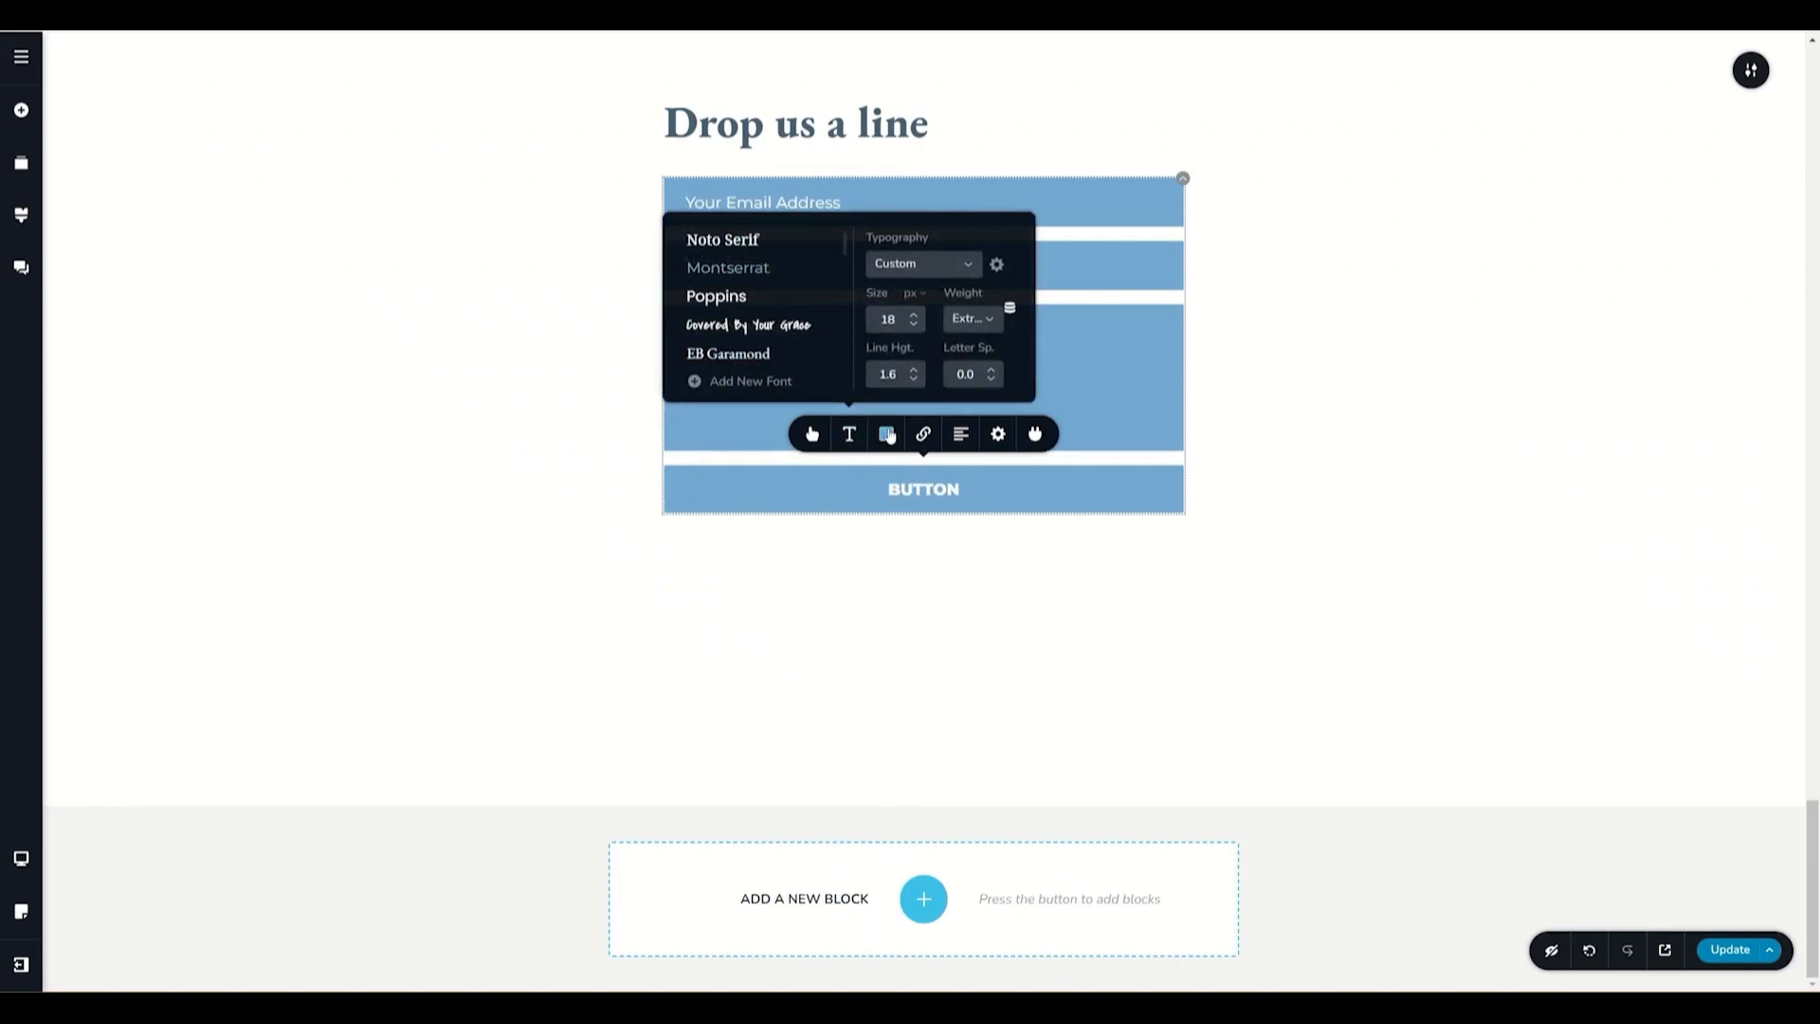
pyautogui.click(887, 434)
pyautogui.click(824, 357)
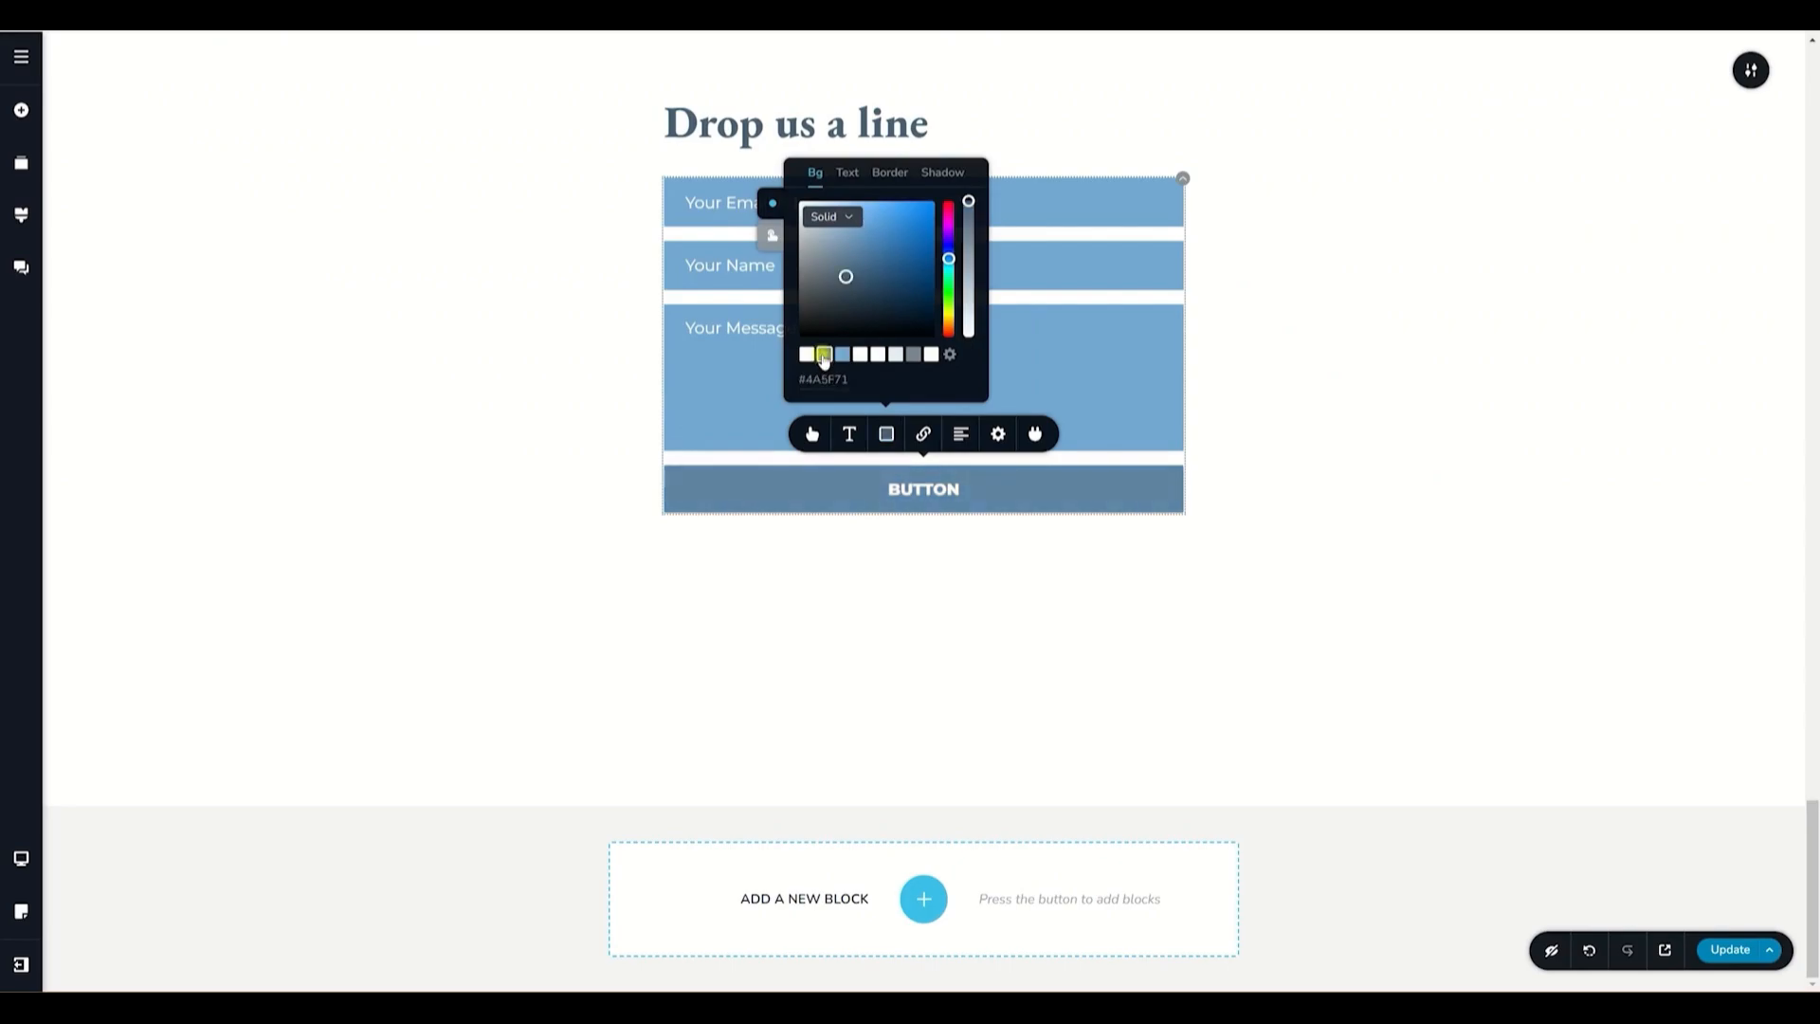
# - Set the button width to 39% and align it to the right of the form
pyautogui.click(998, 434)
pyautogui.moveTo(1038, 383); pyautogui.dragTo(987, 380)
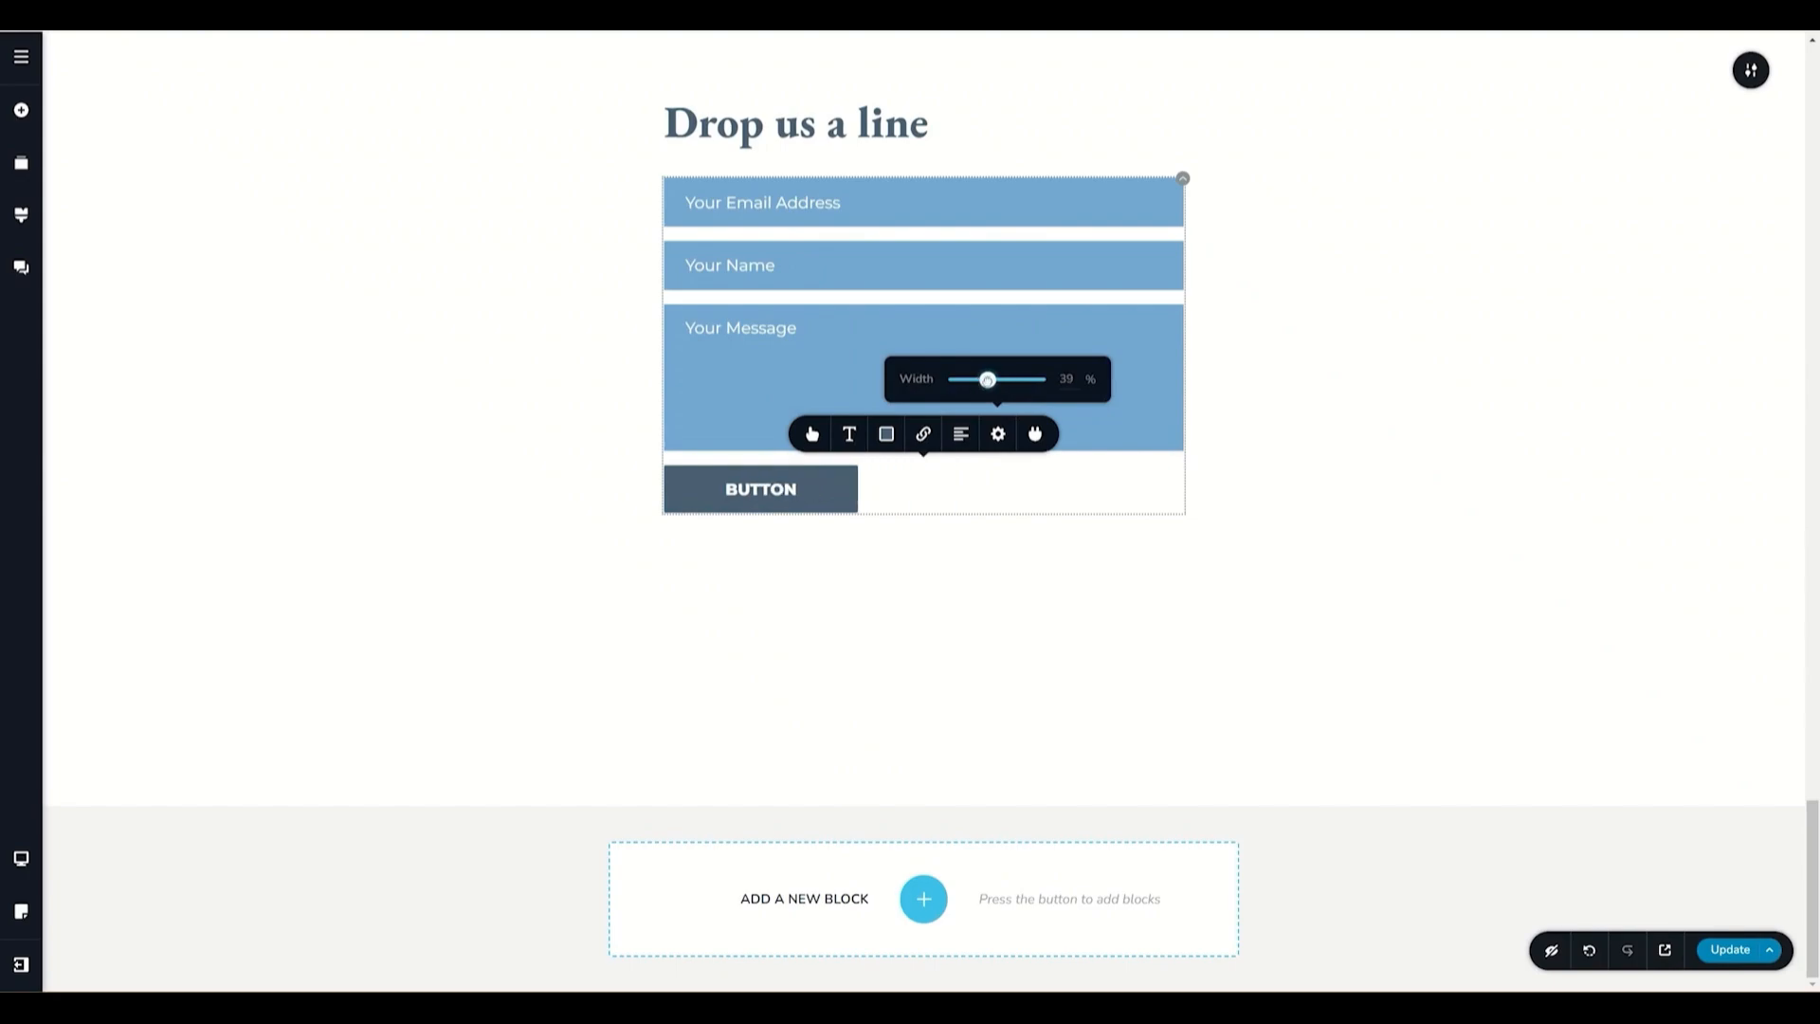
pyautogui.click(961, 434)
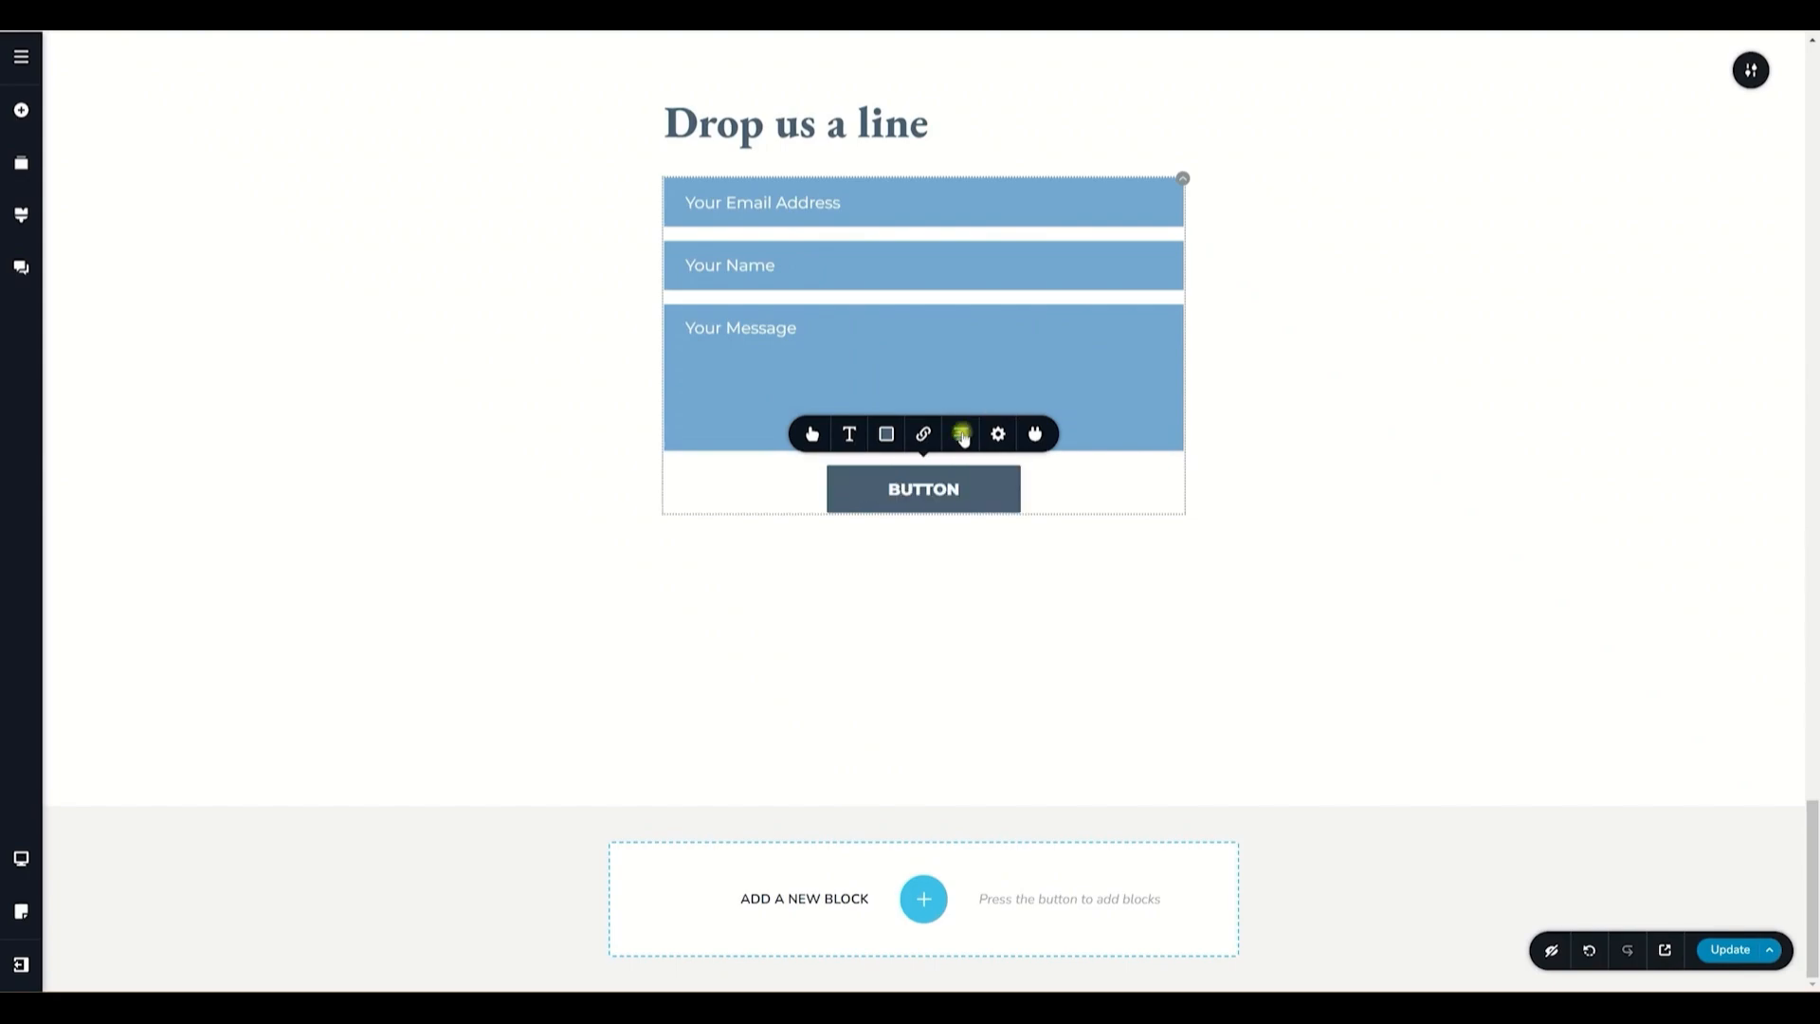
pyautogui.click(961, 434)
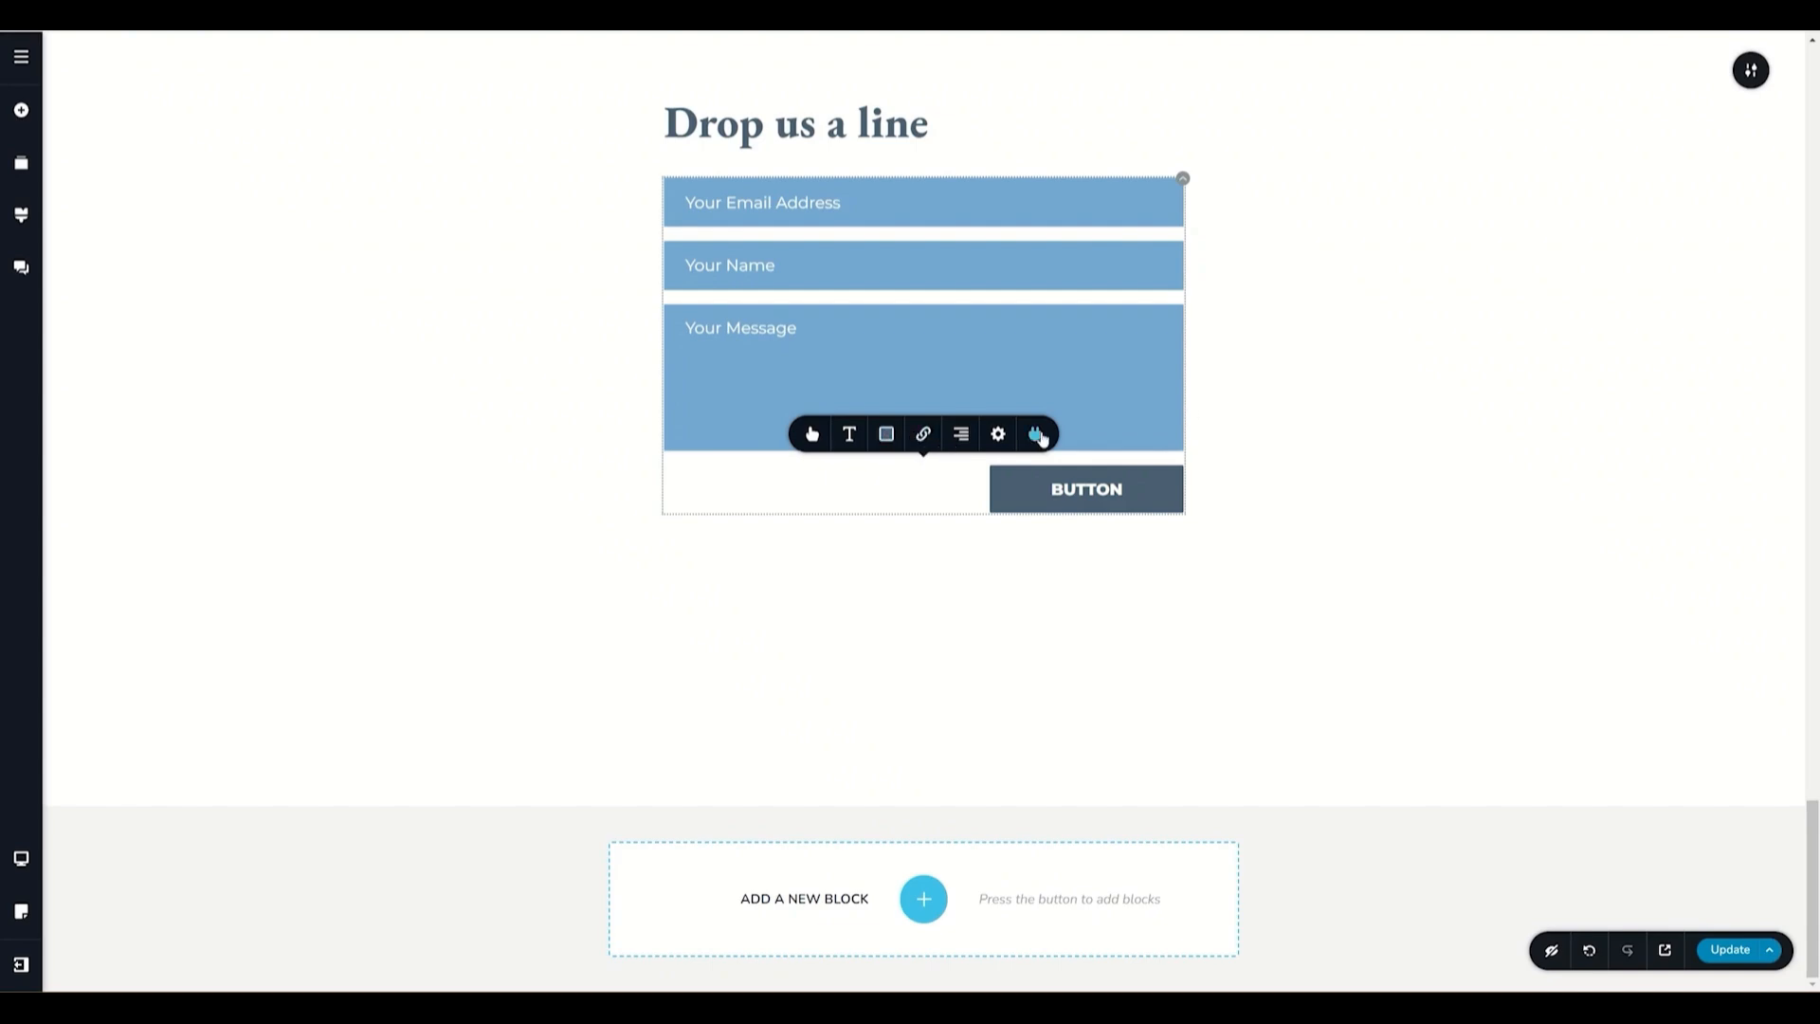
# - Examine the button's success, error message and redirect settings
pyautogui.click(922, 435)
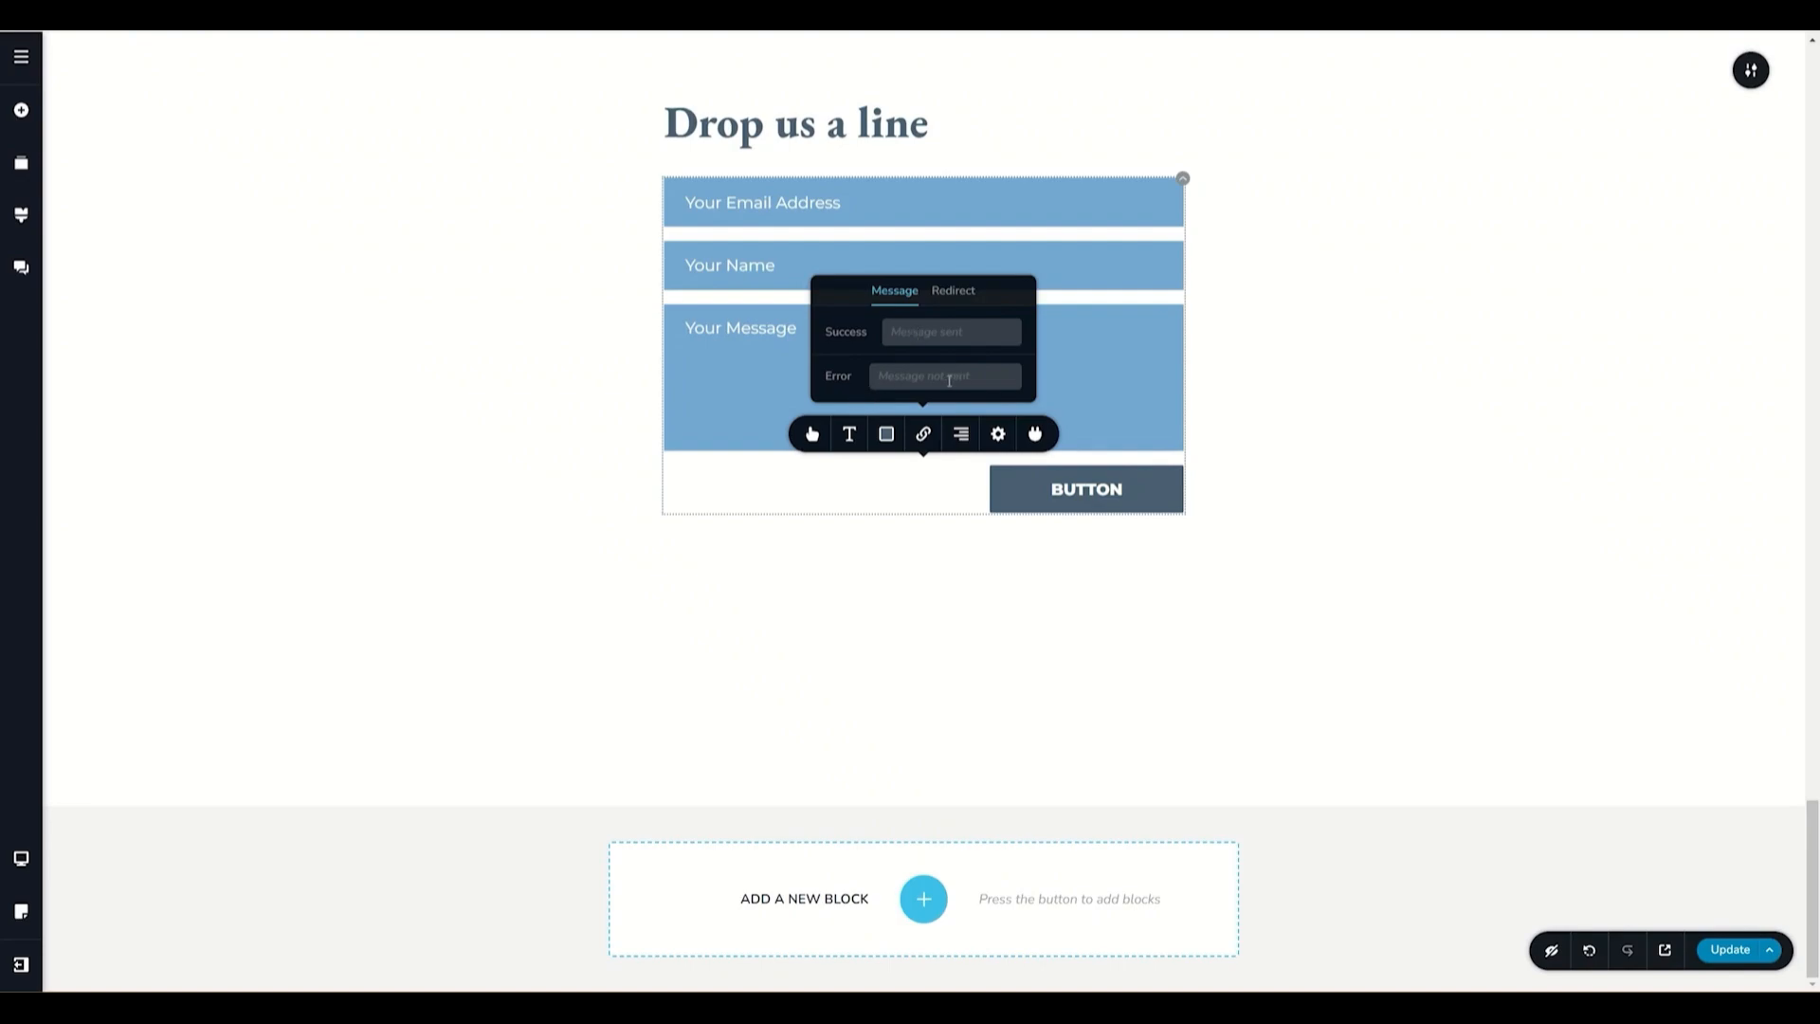
pyautogui.click(950, 291)
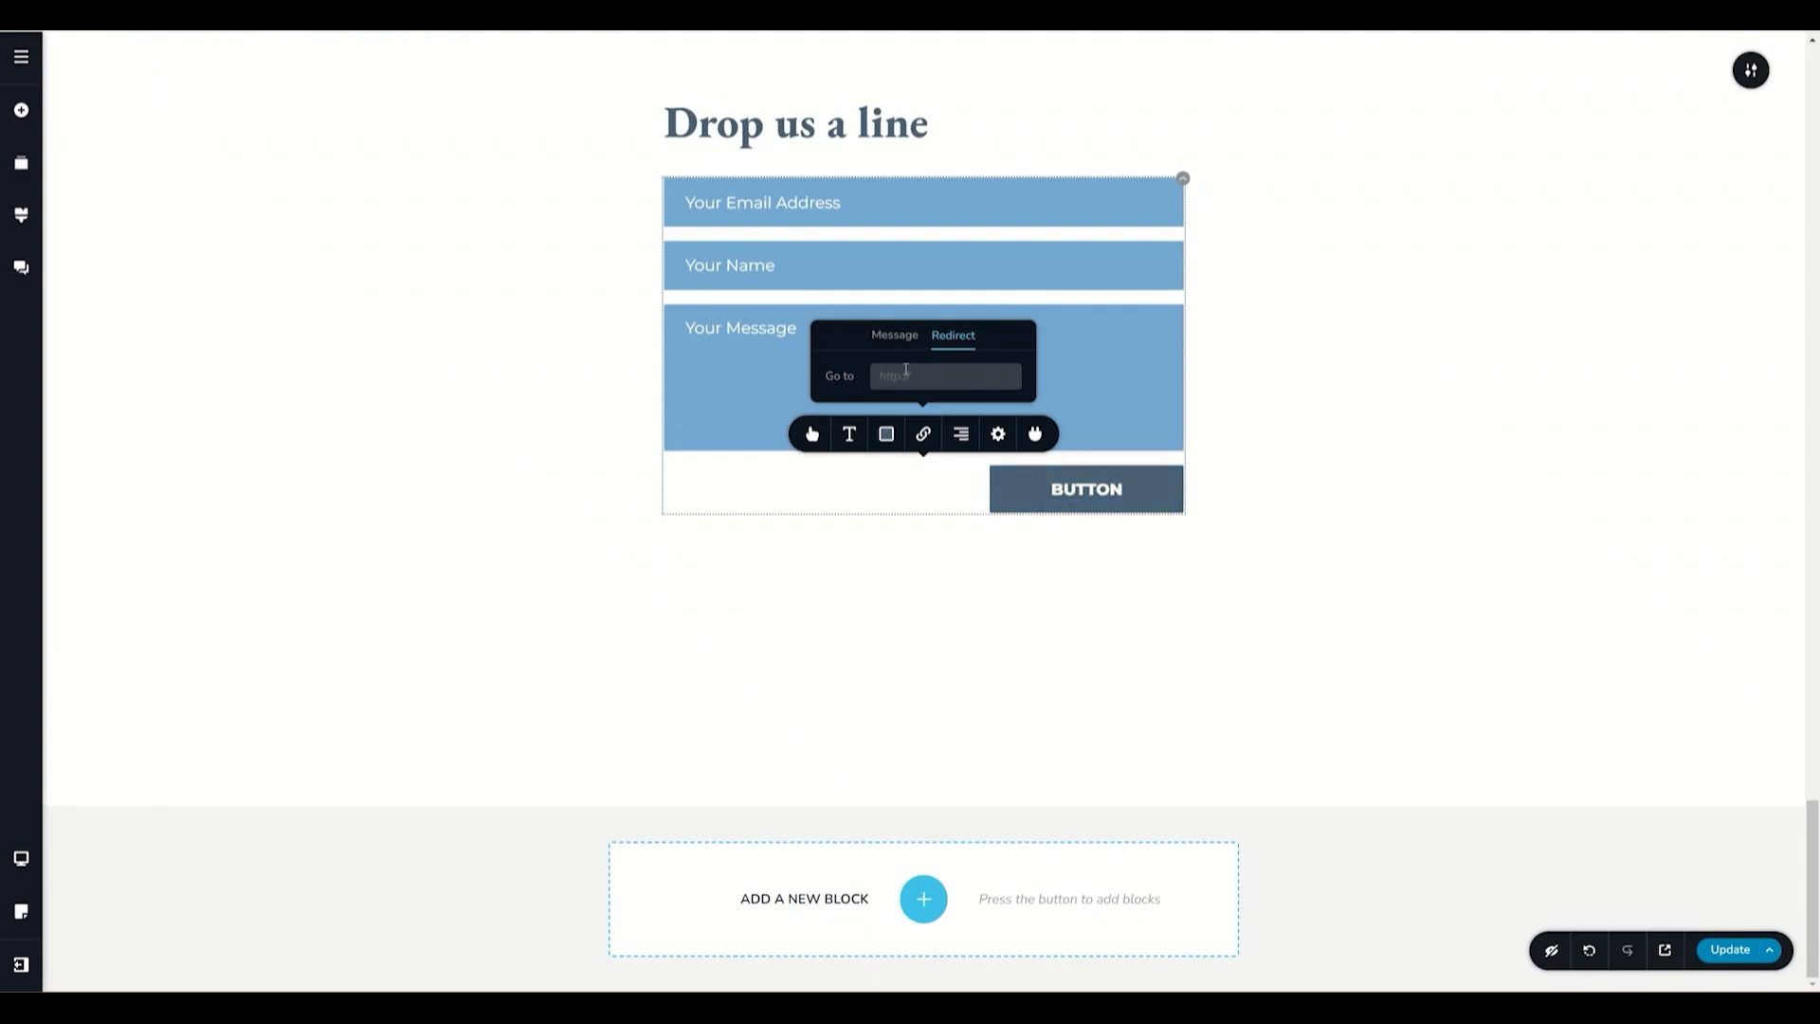
pyautogui.click(926, 437)
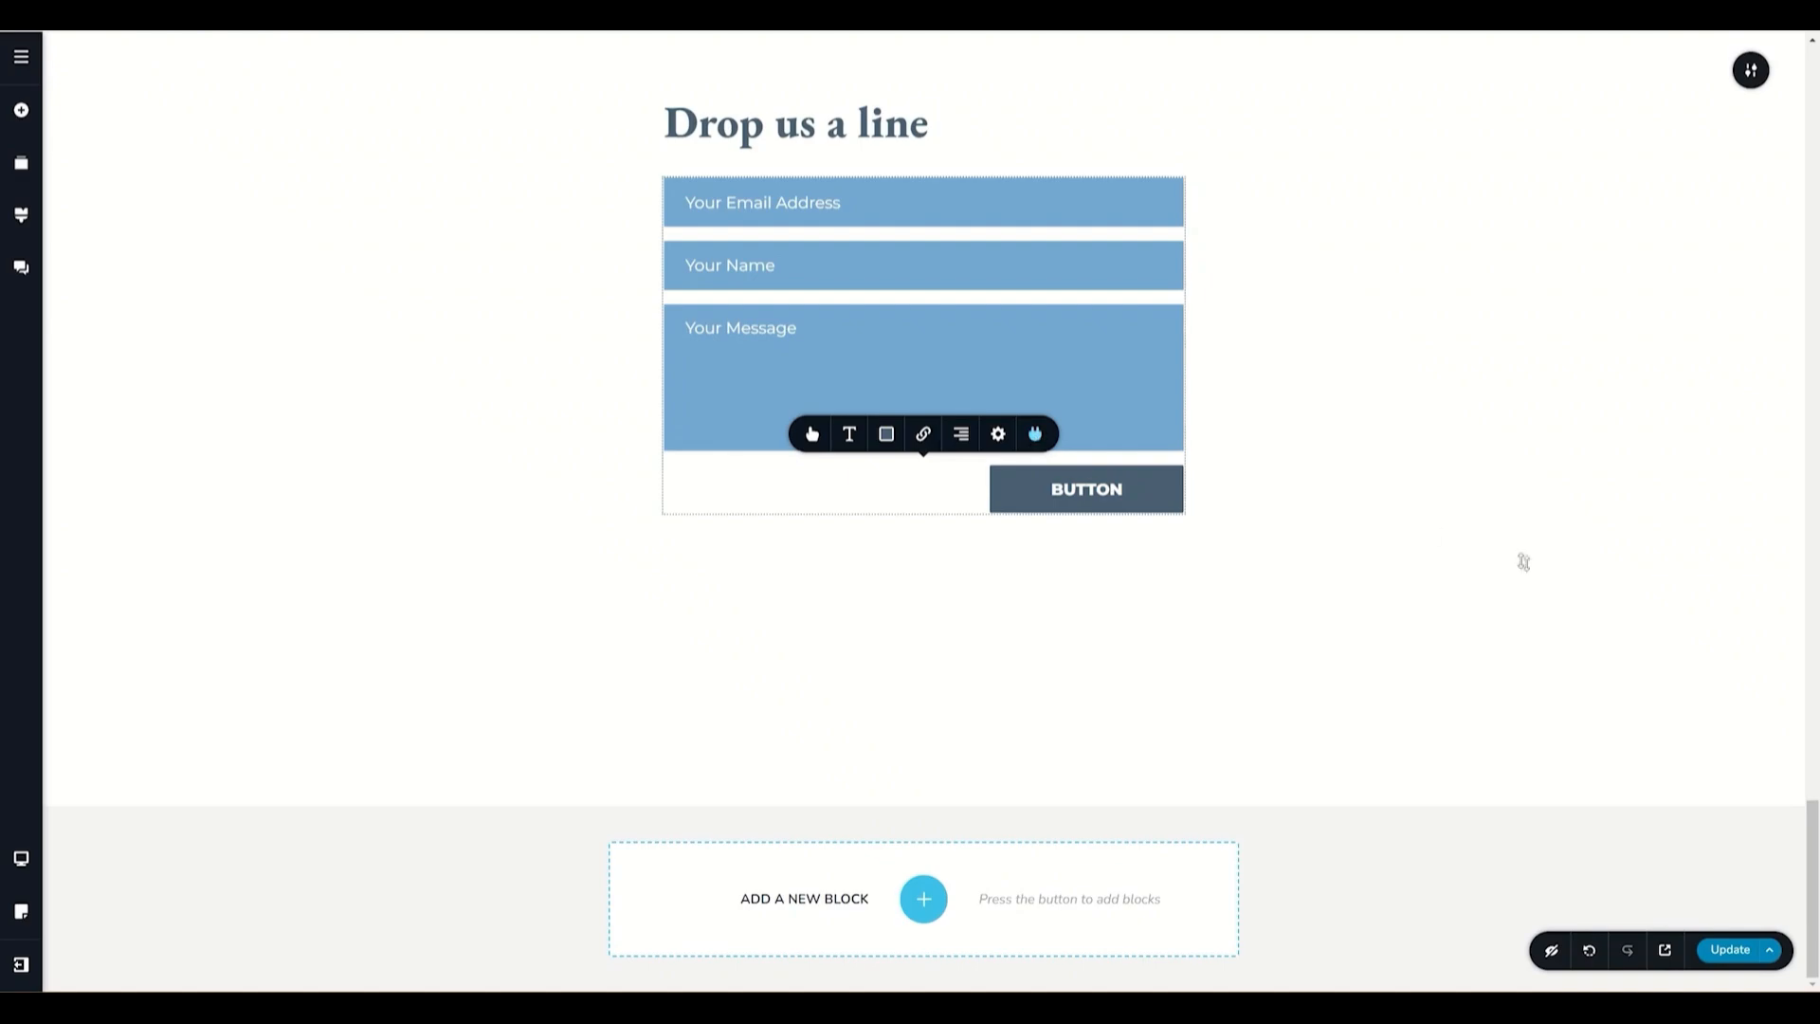
# - Update the page and exit the editor to the project dashboard
pyautogui.click(1735, 956)
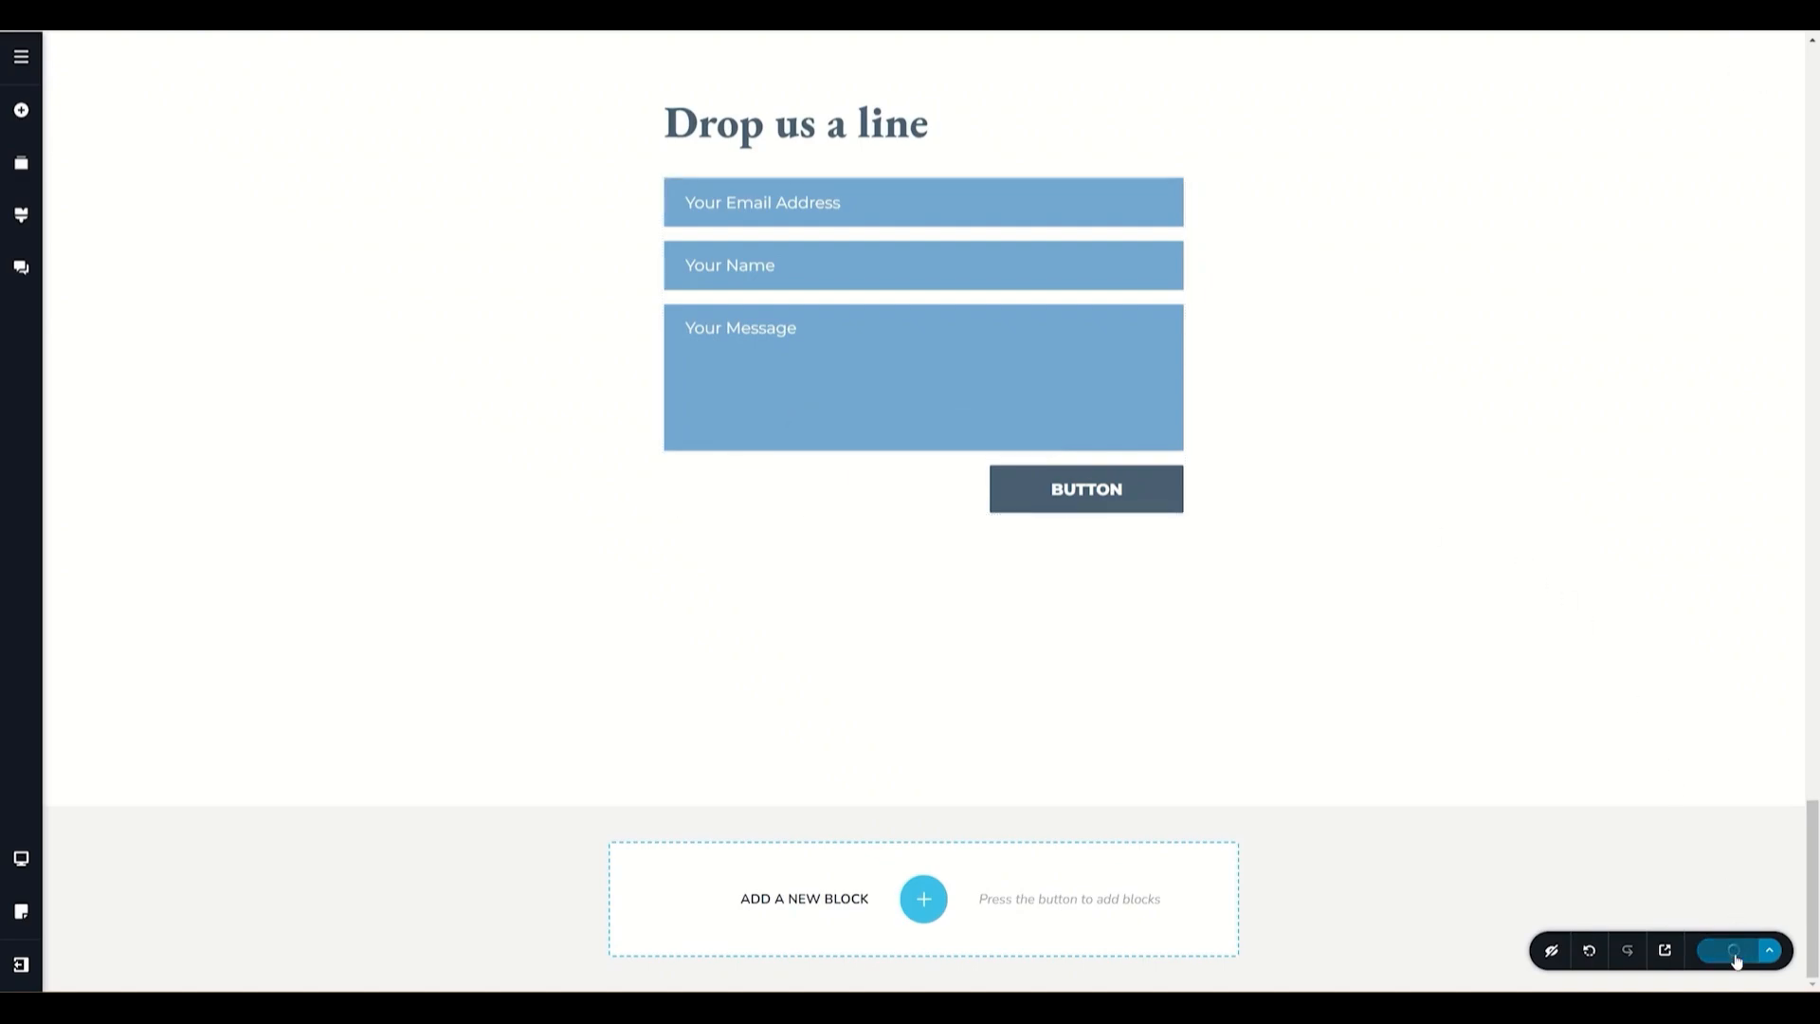
pyautogui.click(21, 965)
pyautogui.click(105, 961)
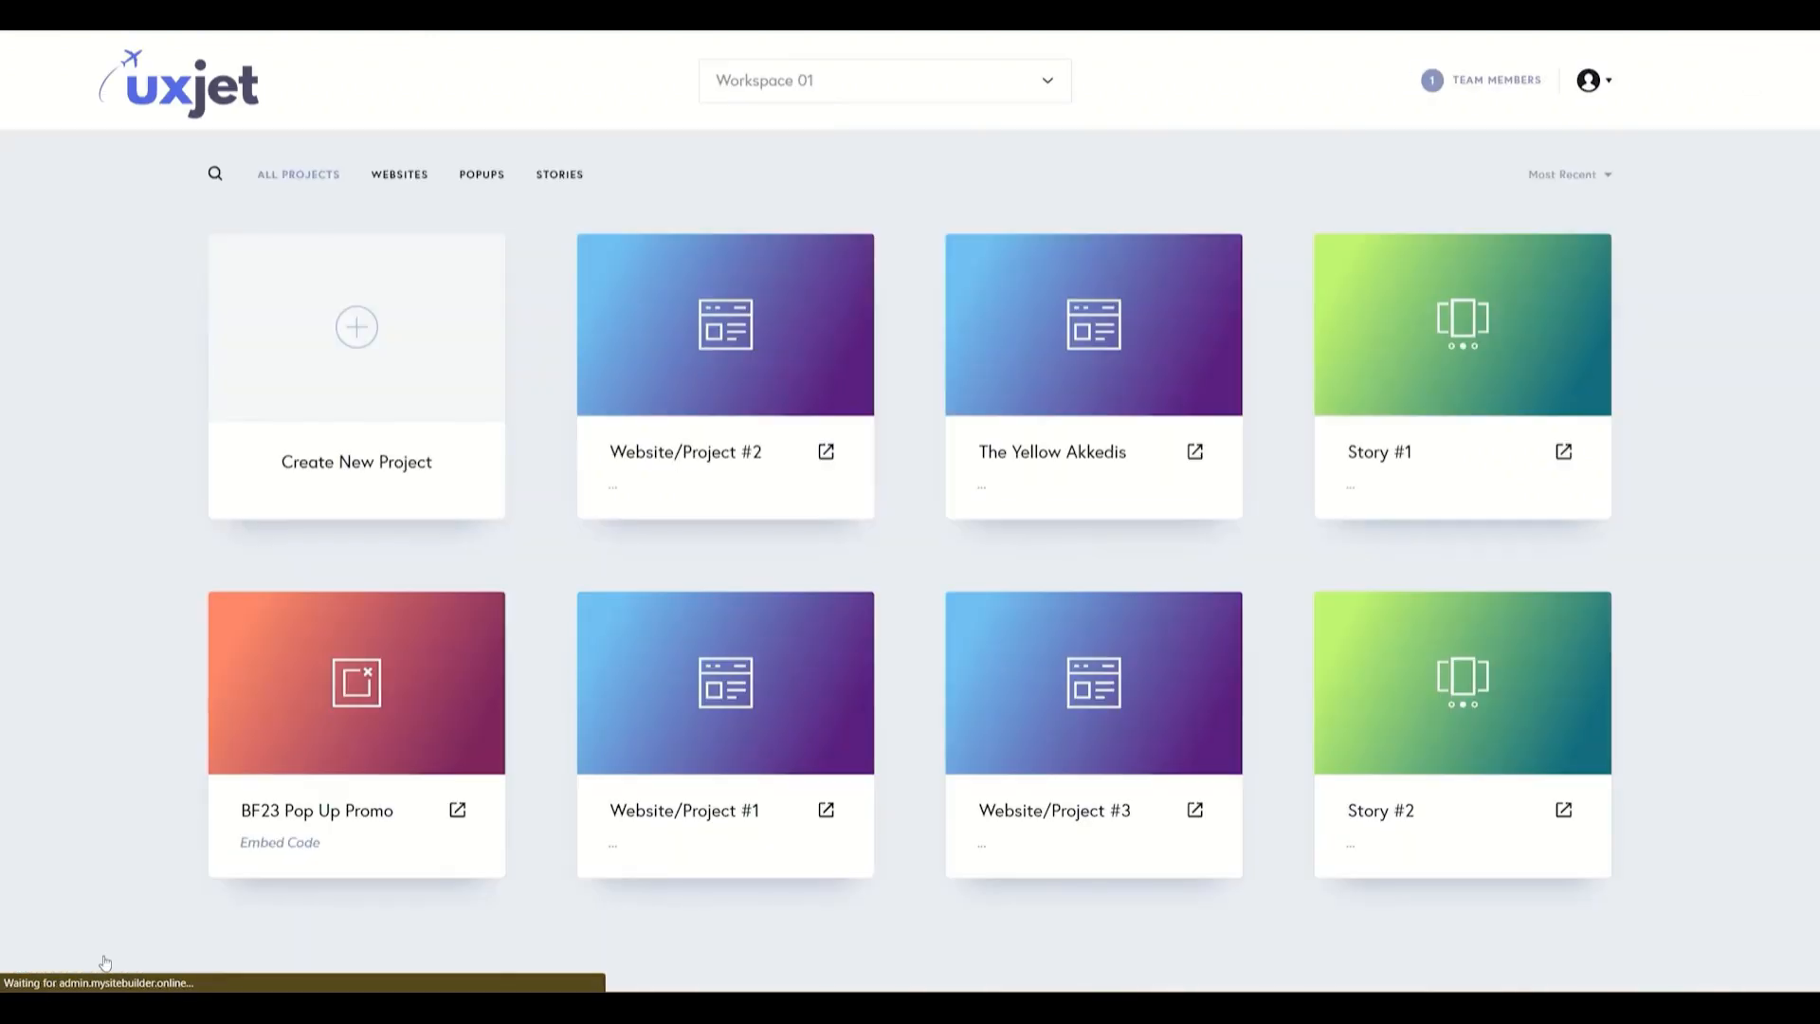
pyautogui.moveTo(787, 398)
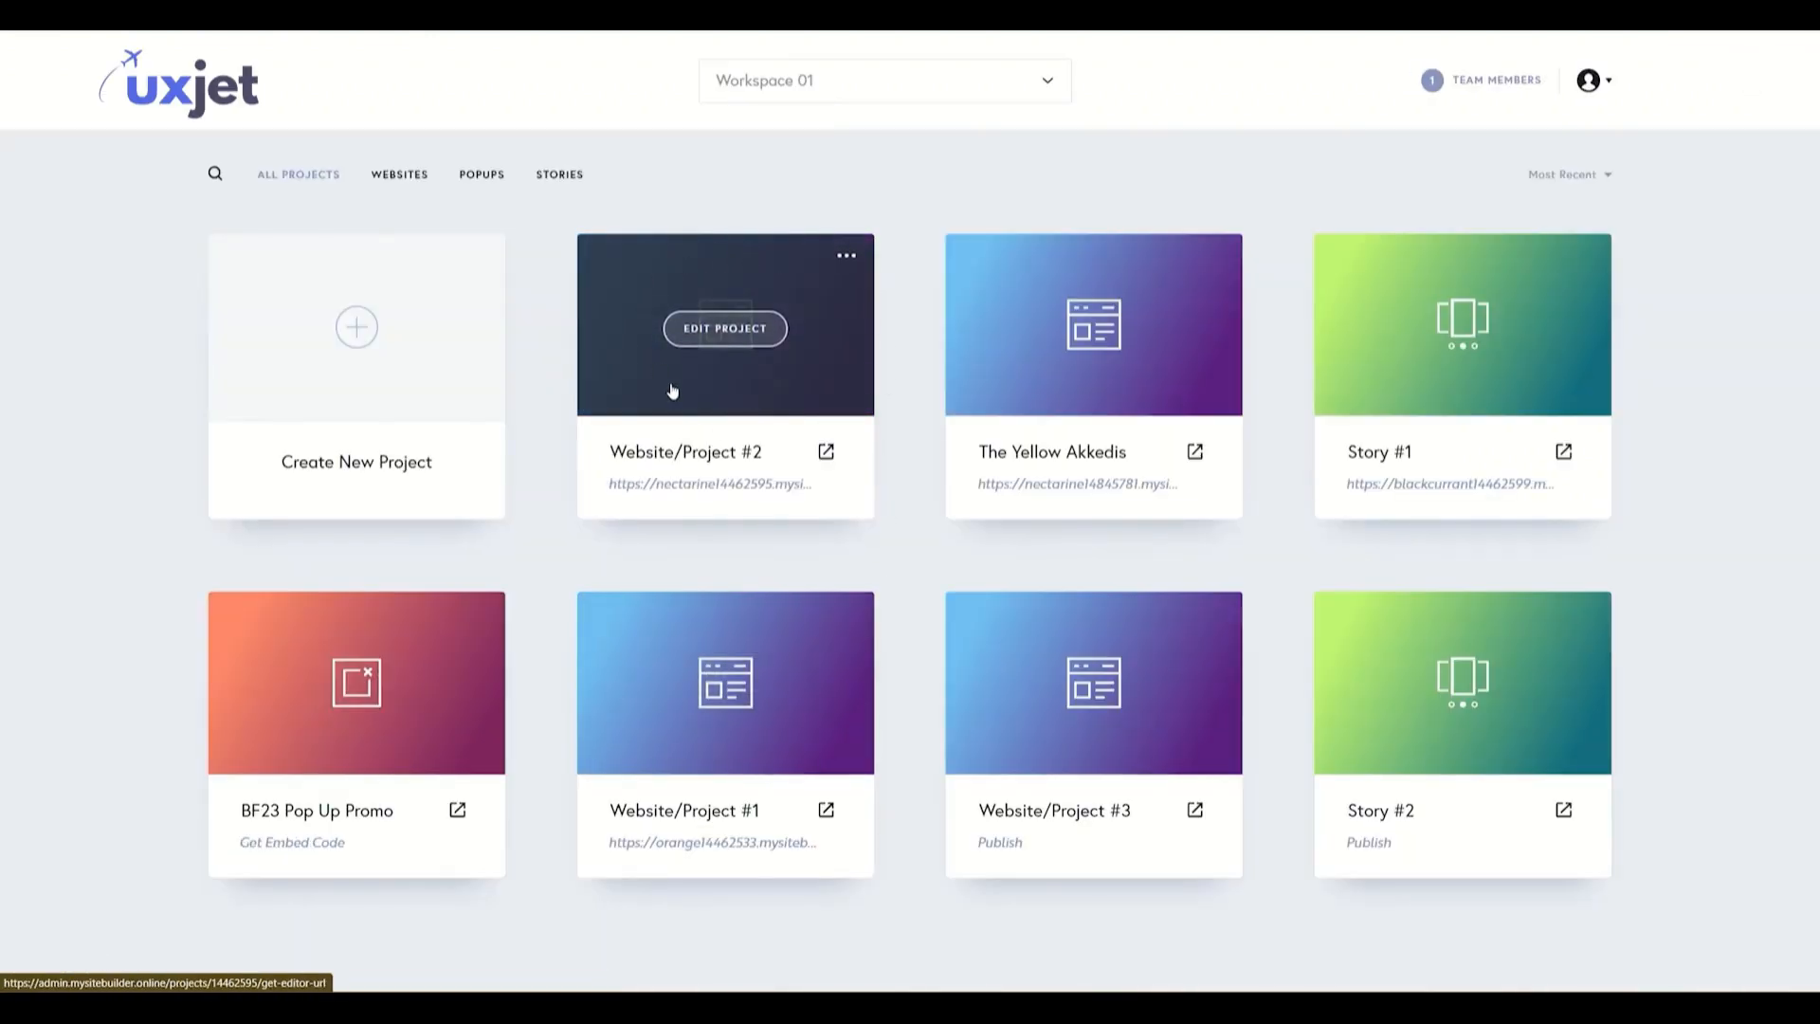
# - Open the leads list of Website/Project #2
pyautogui.click(849, 263)
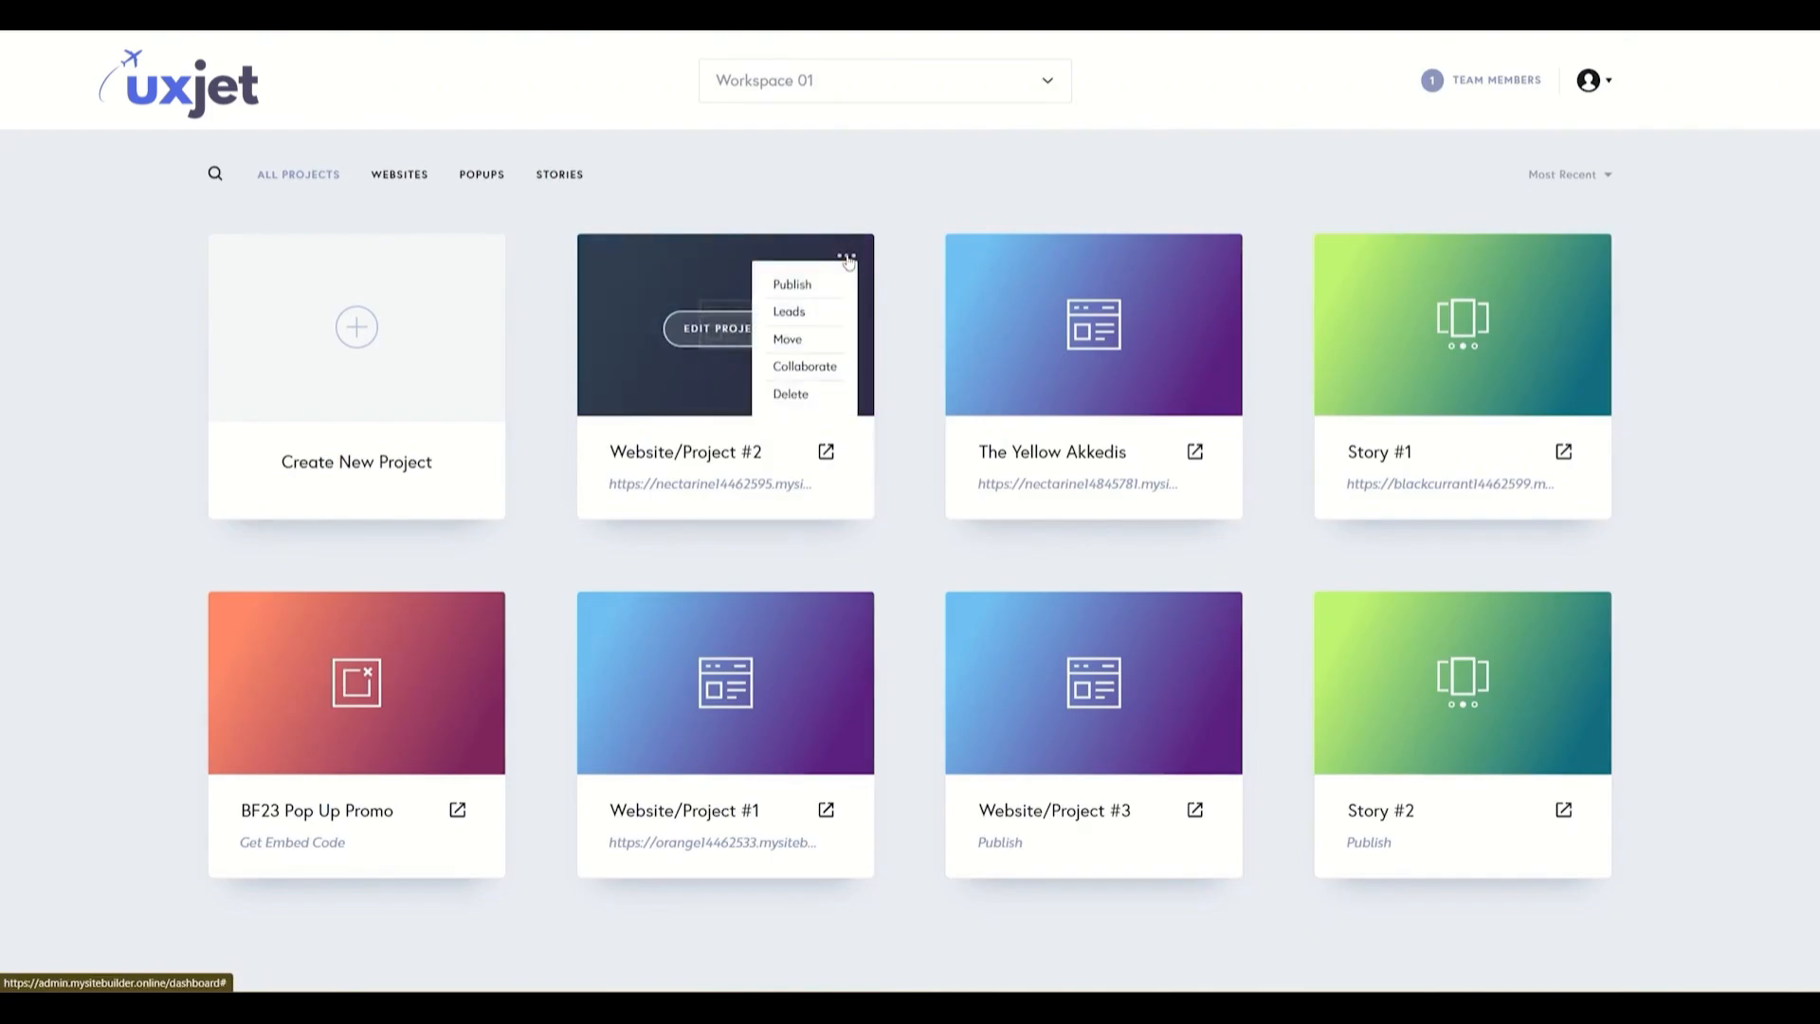
pyautogui.click(785, 316)
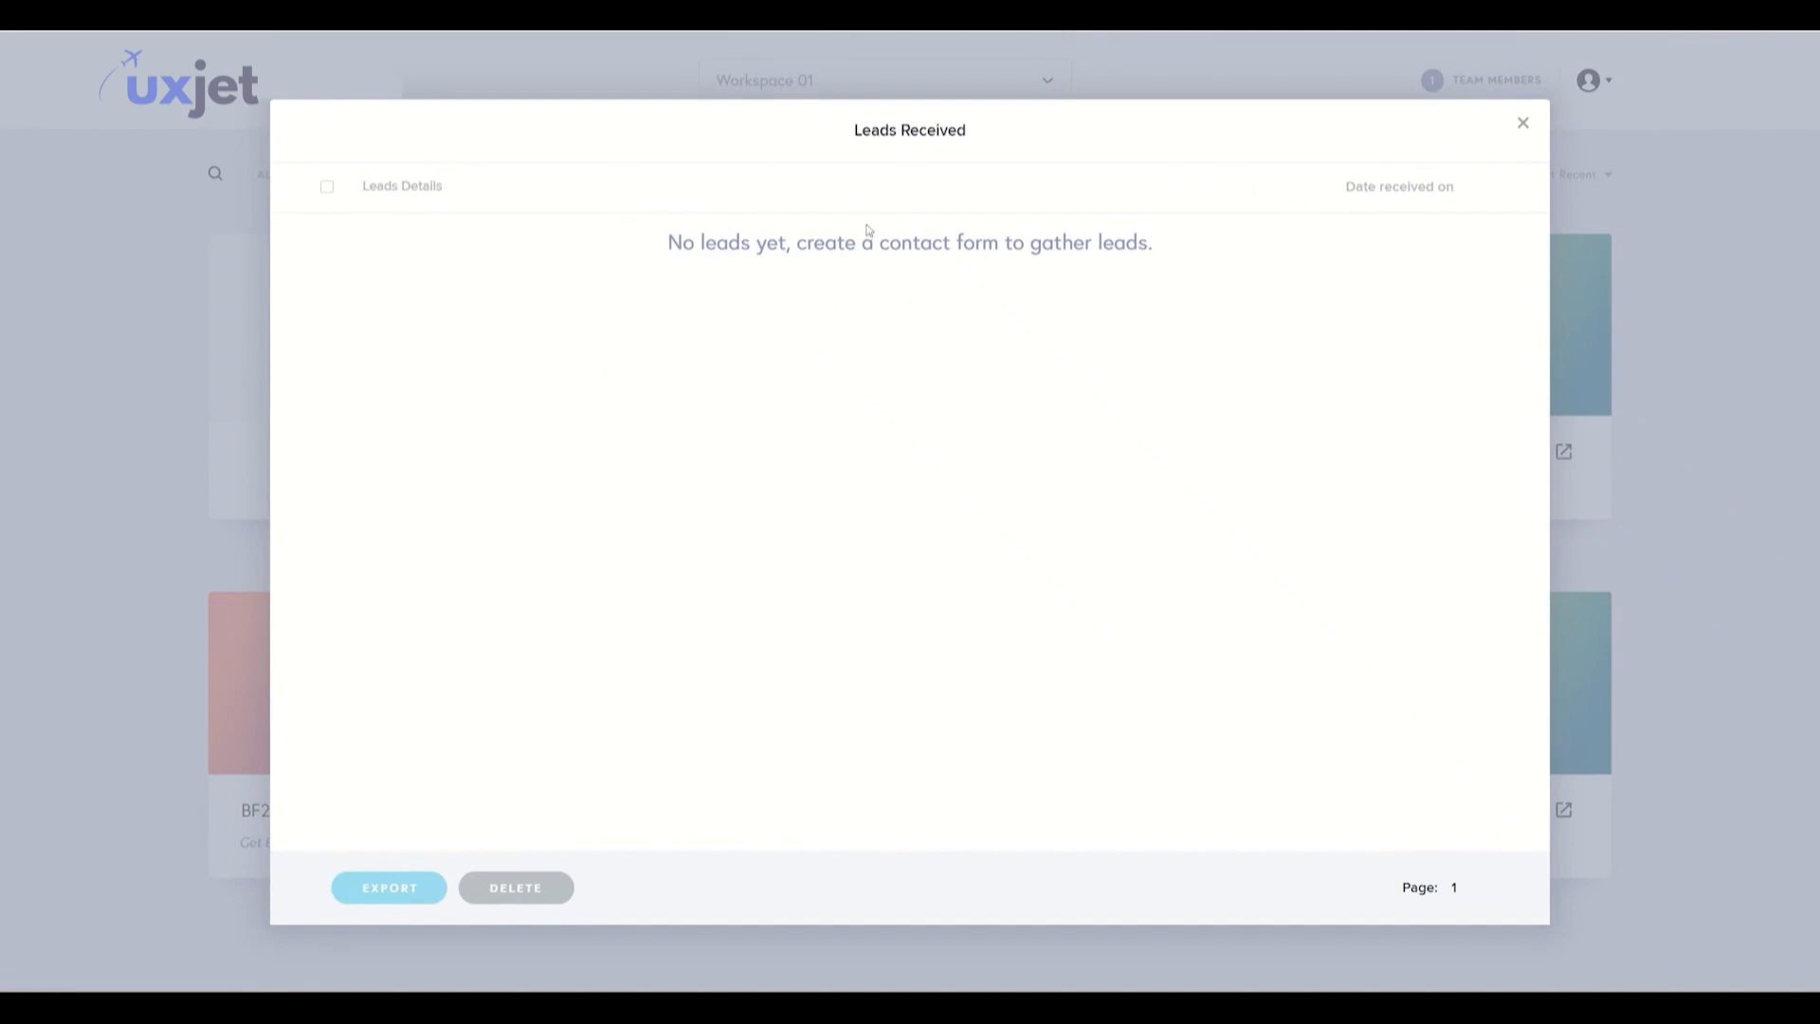
pyautogui.press('Escape')
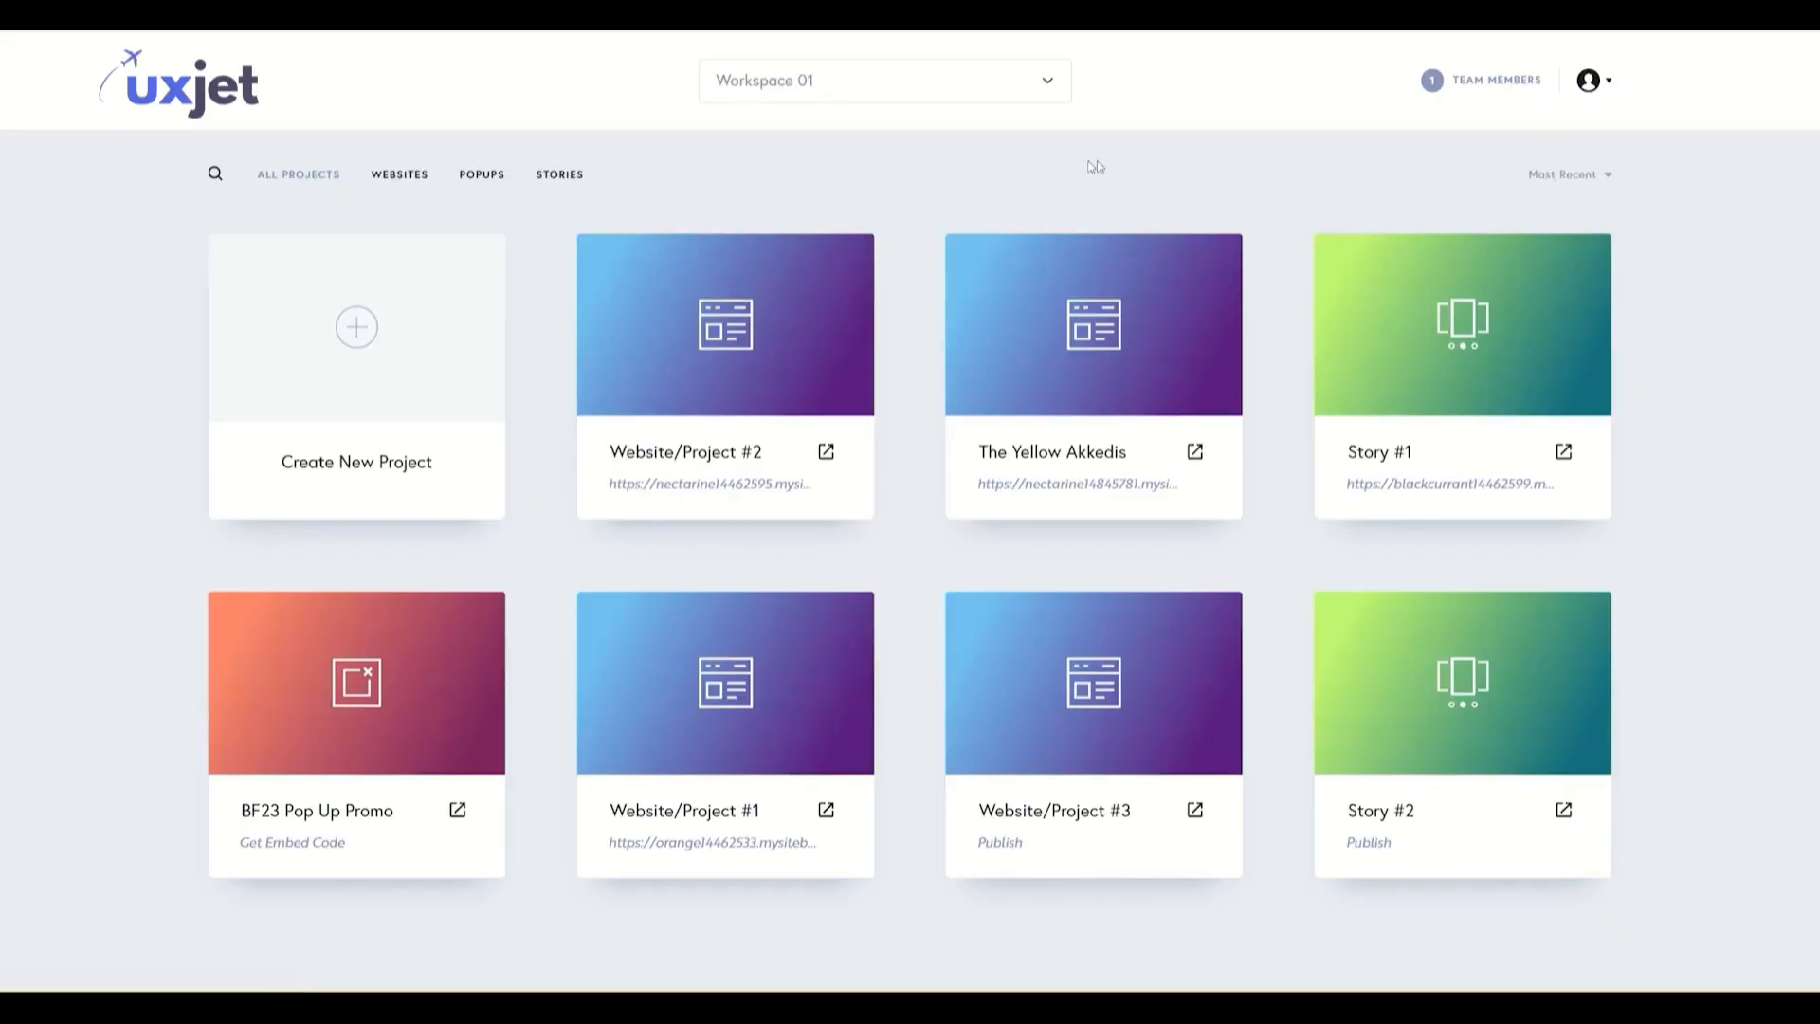
# - Open the live Website/Project #2 site and go to the Drop us a line form
pyautogui.click(825, 458)
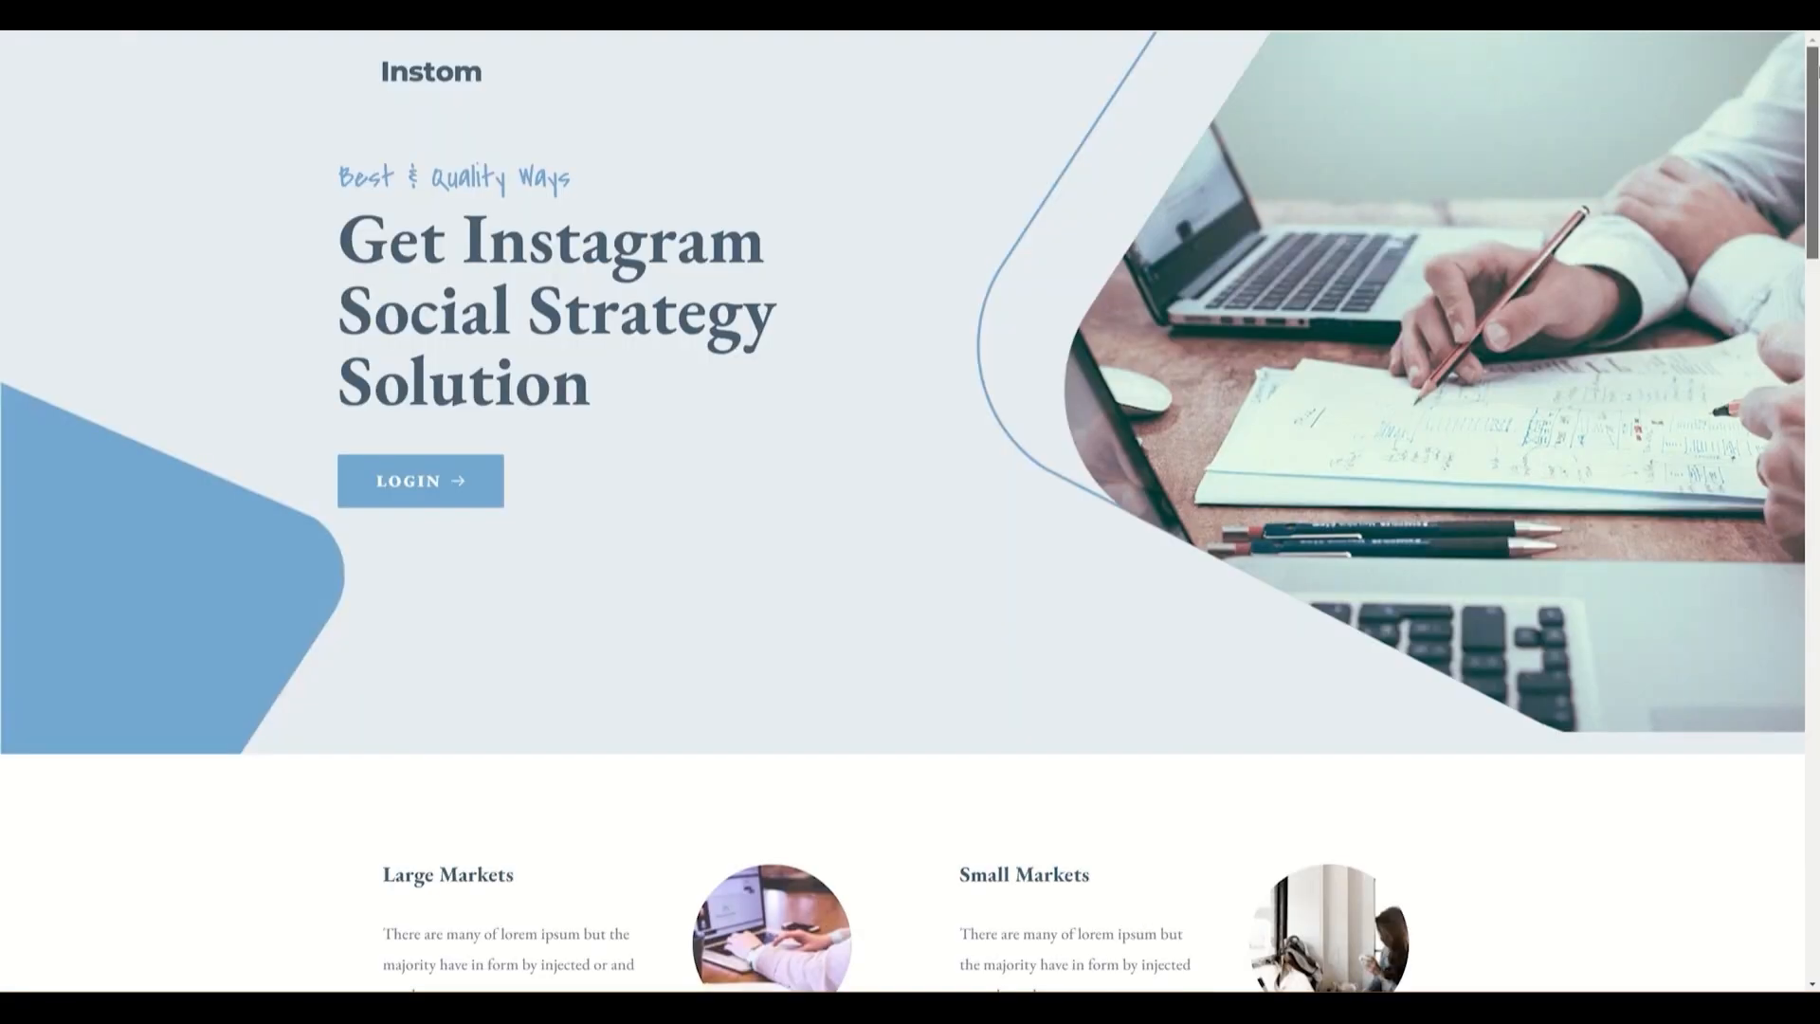
pyautogui.moveTo(1814, 117); pyautogui.dragTo(1816, 836)
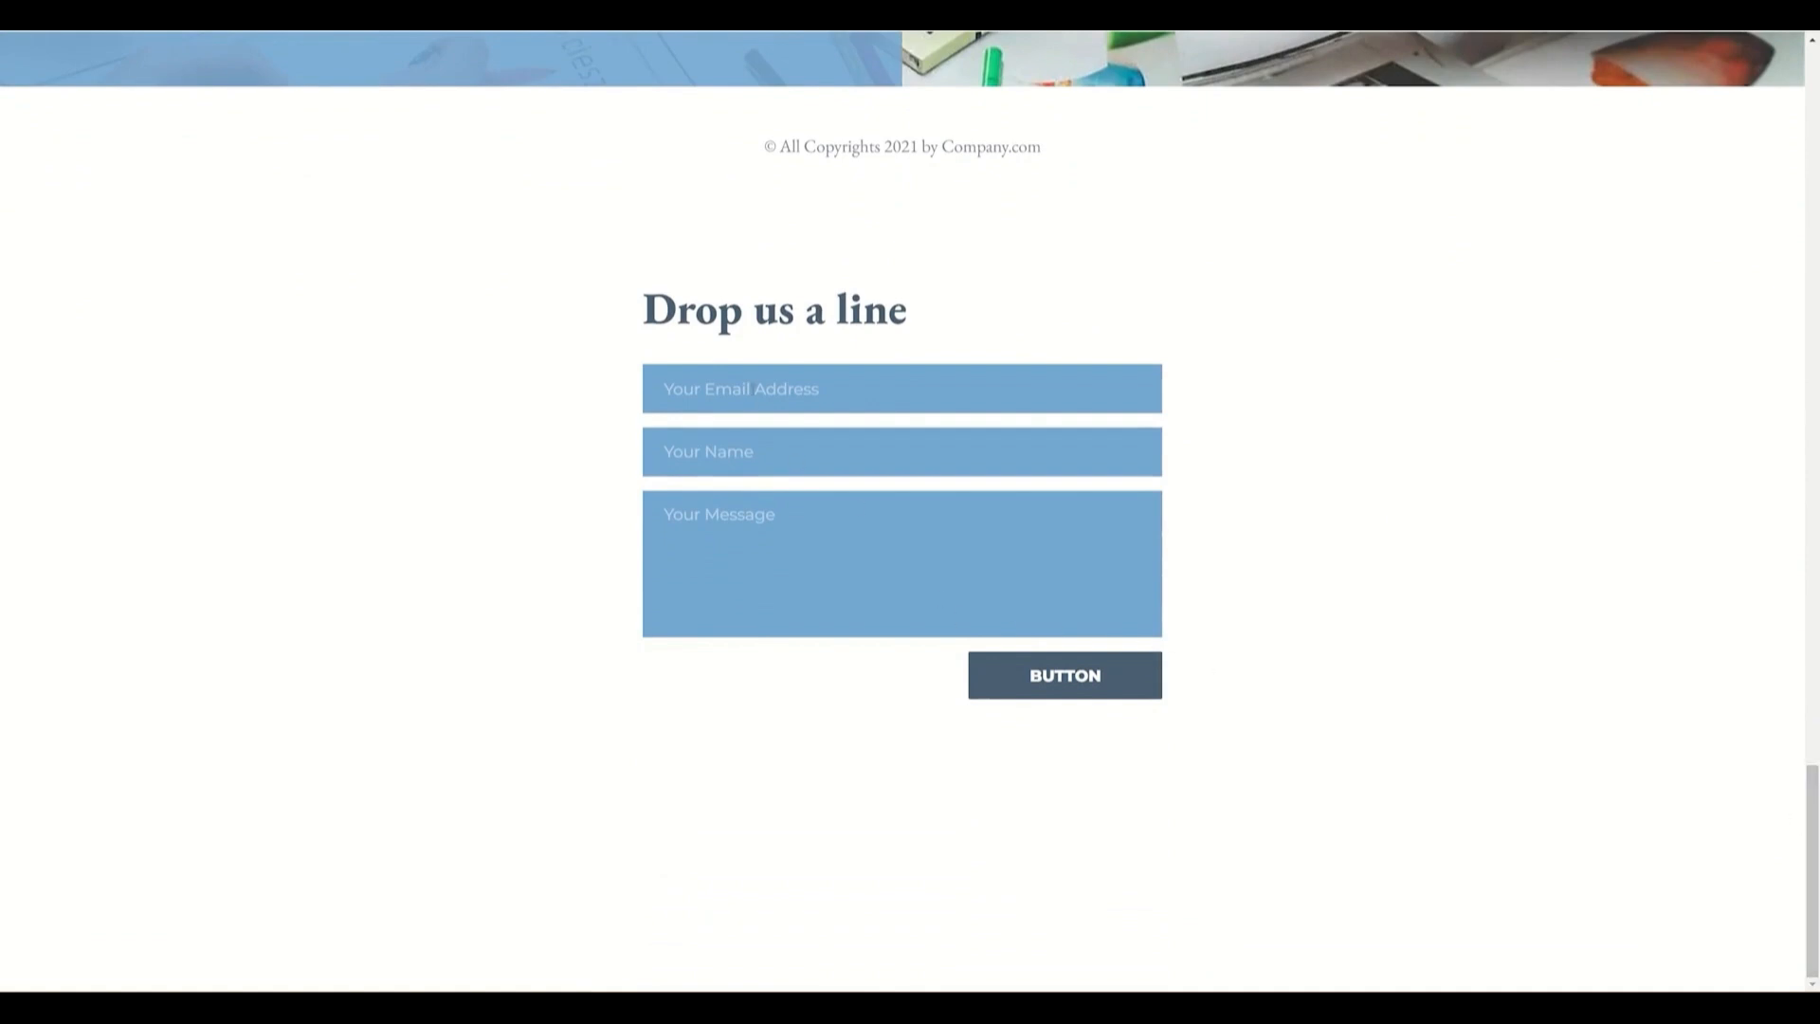
# - Fill in the live form with a test e-mail address, a test name and the message My Message, and submit it
pyautogui.click(753, 389)
pyautogui.write('info@email.com')
pyautogui.press('Tab')
pyautogui.write('Info Jo')
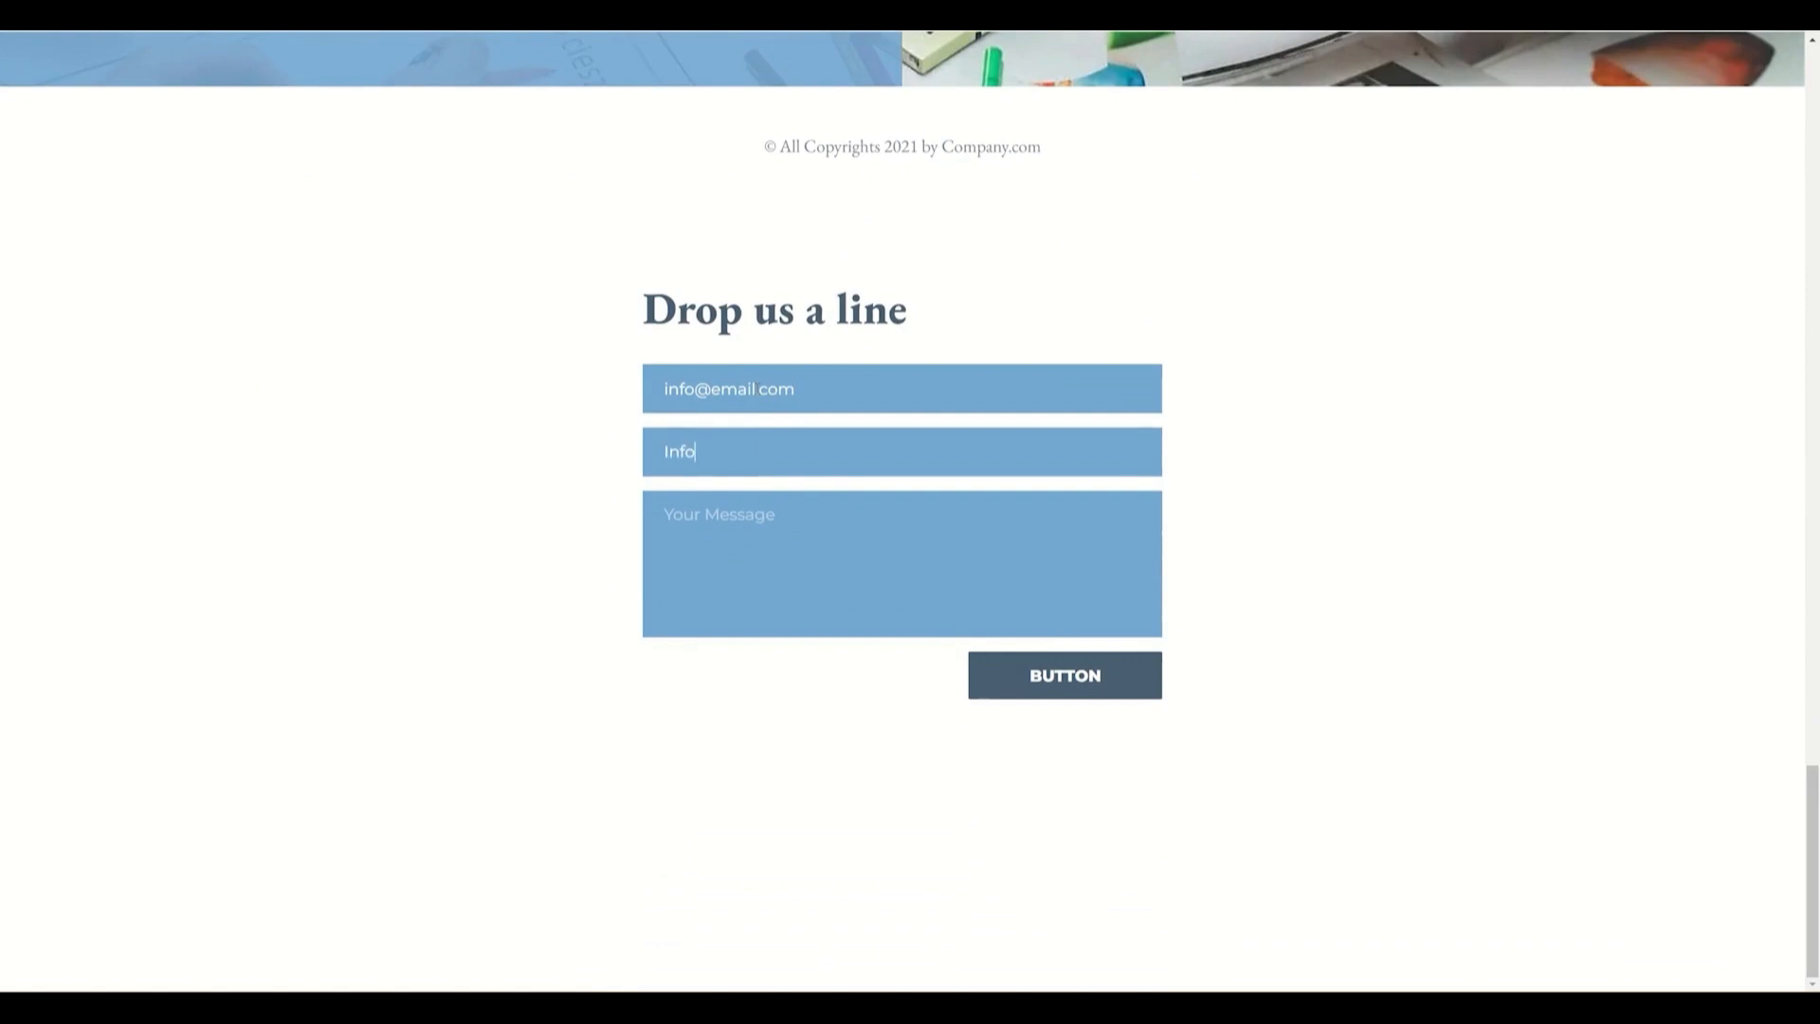
pyautogui.write('e')
pyautogui.press('Tab')
pyautogui.write('My Message')
pyautogui.click(1082, 680)
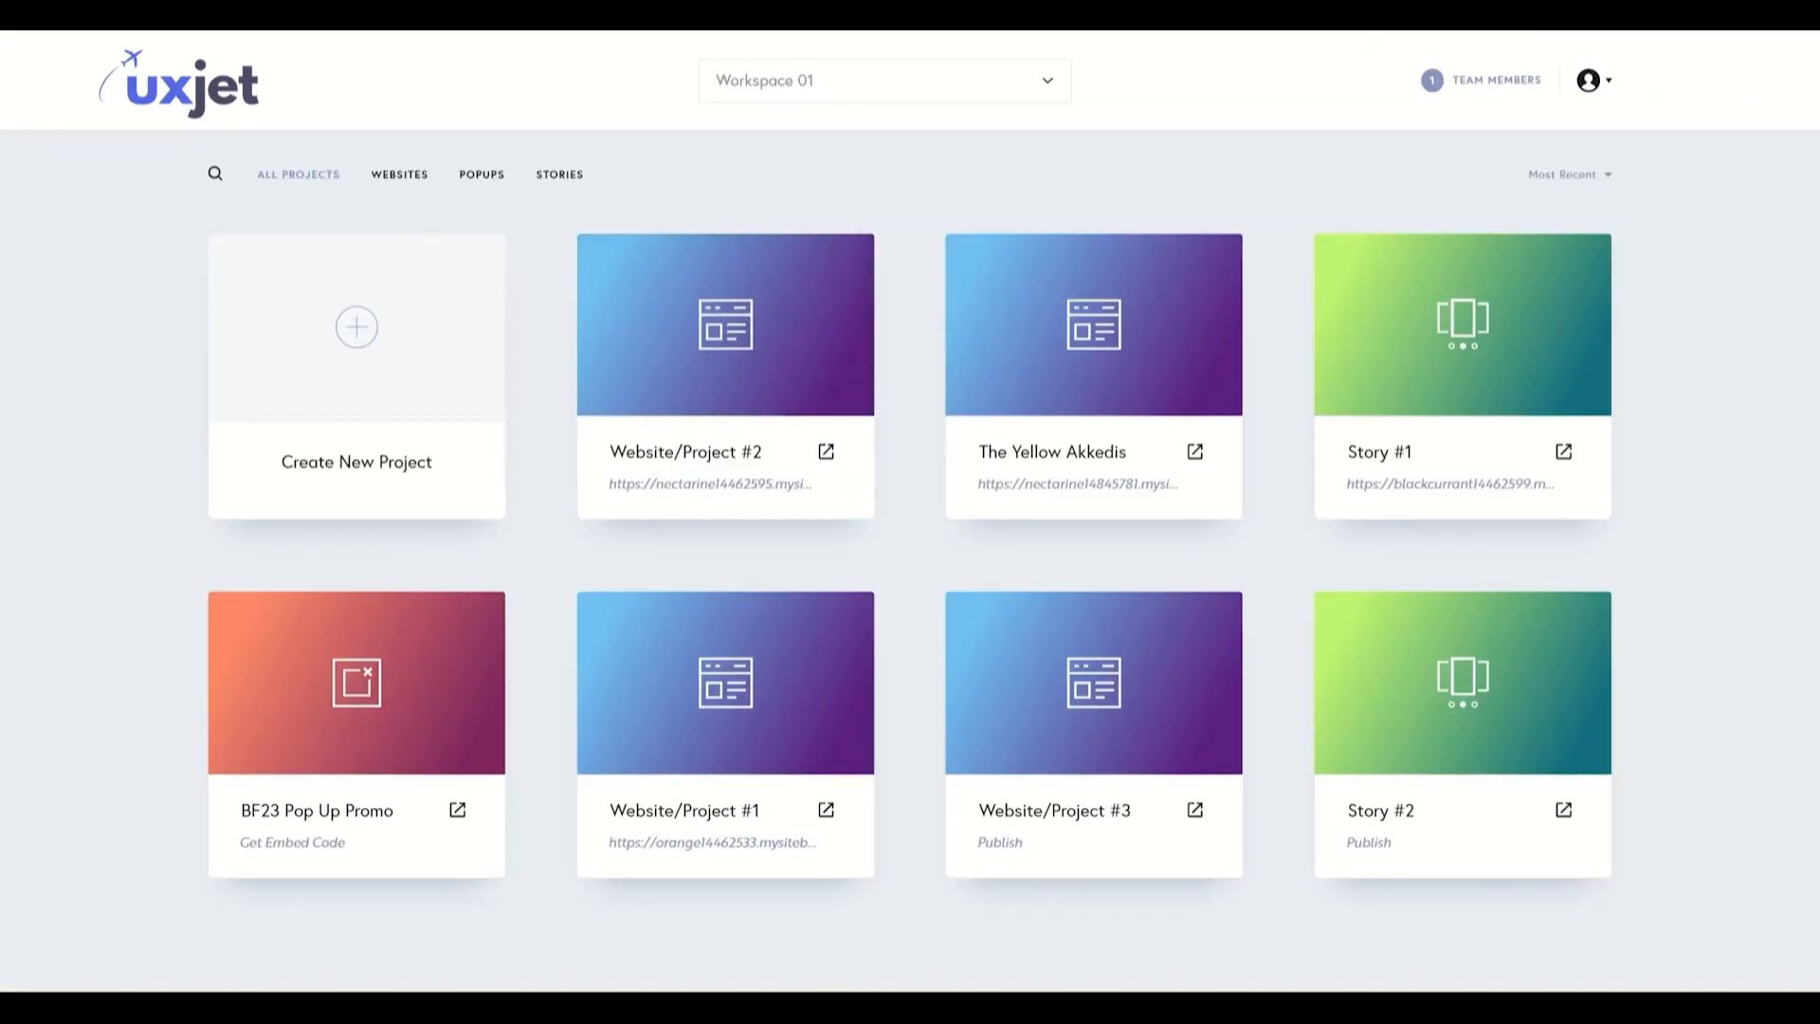
# - Review the received lead in Website/Project #2's leads list, selecting all leads and viewing the export formats
pyautogui.click(844, 257)
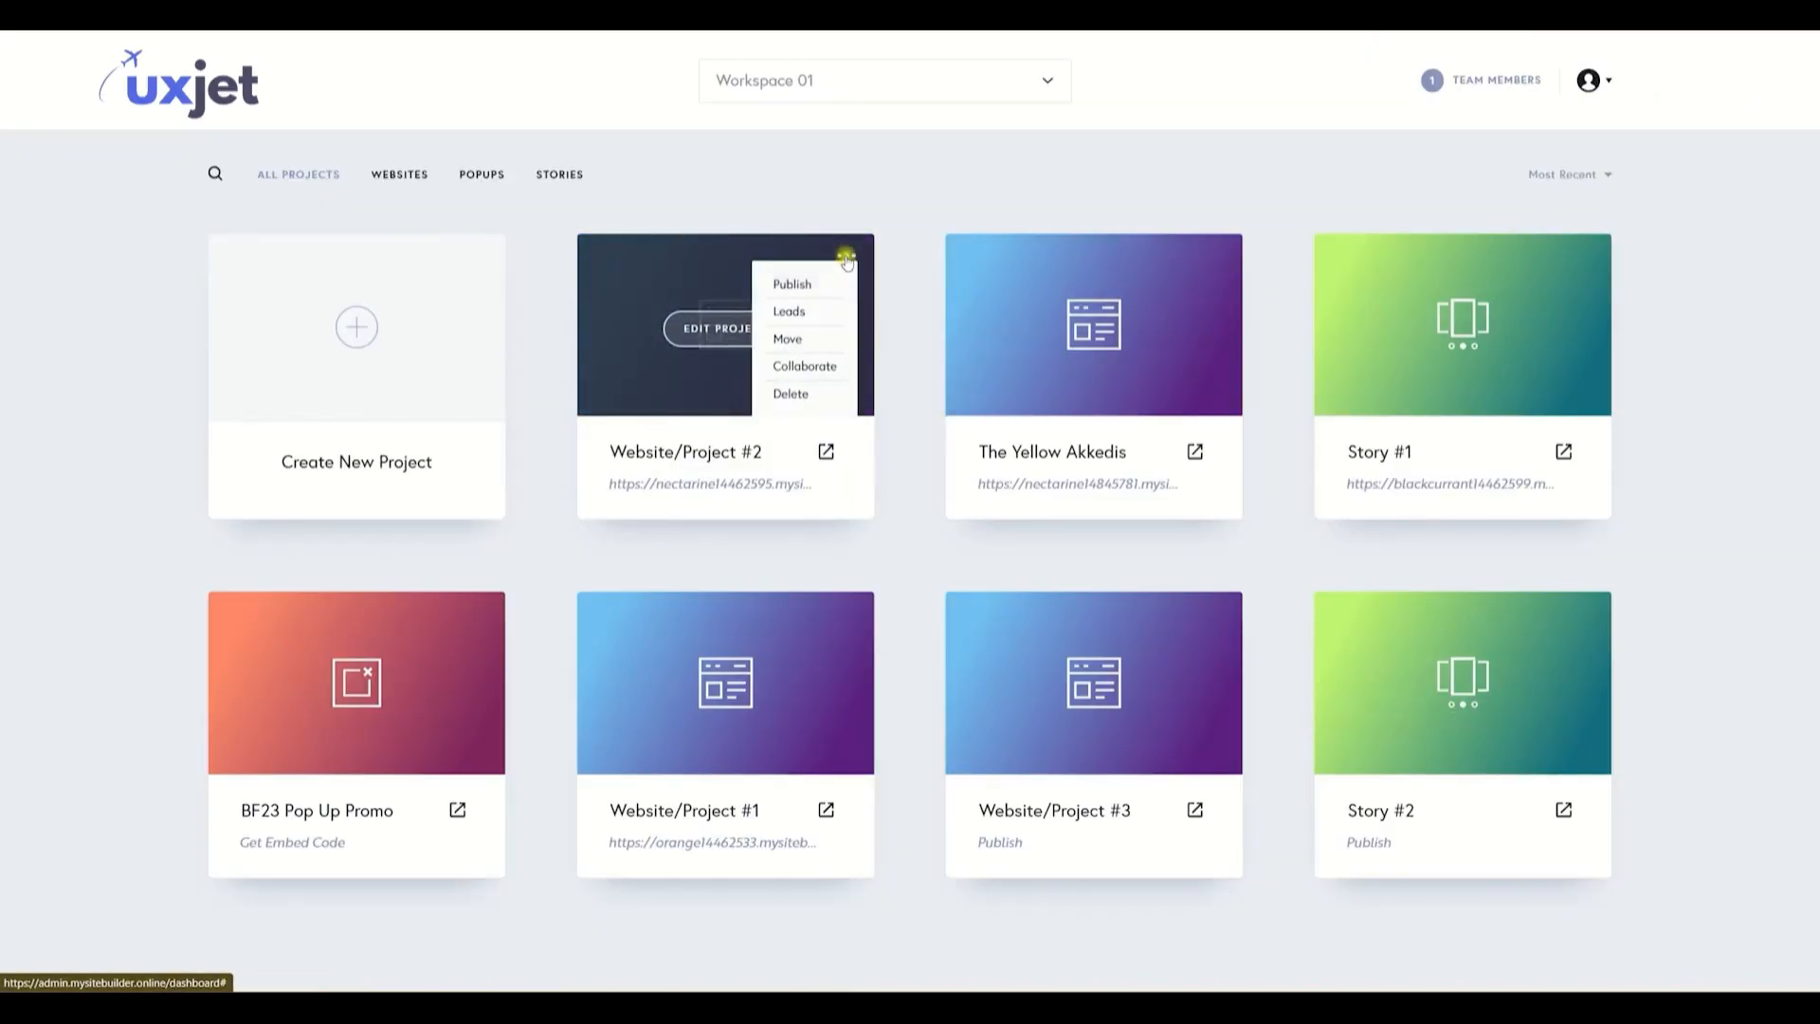
pyautogui.click(802, 313)
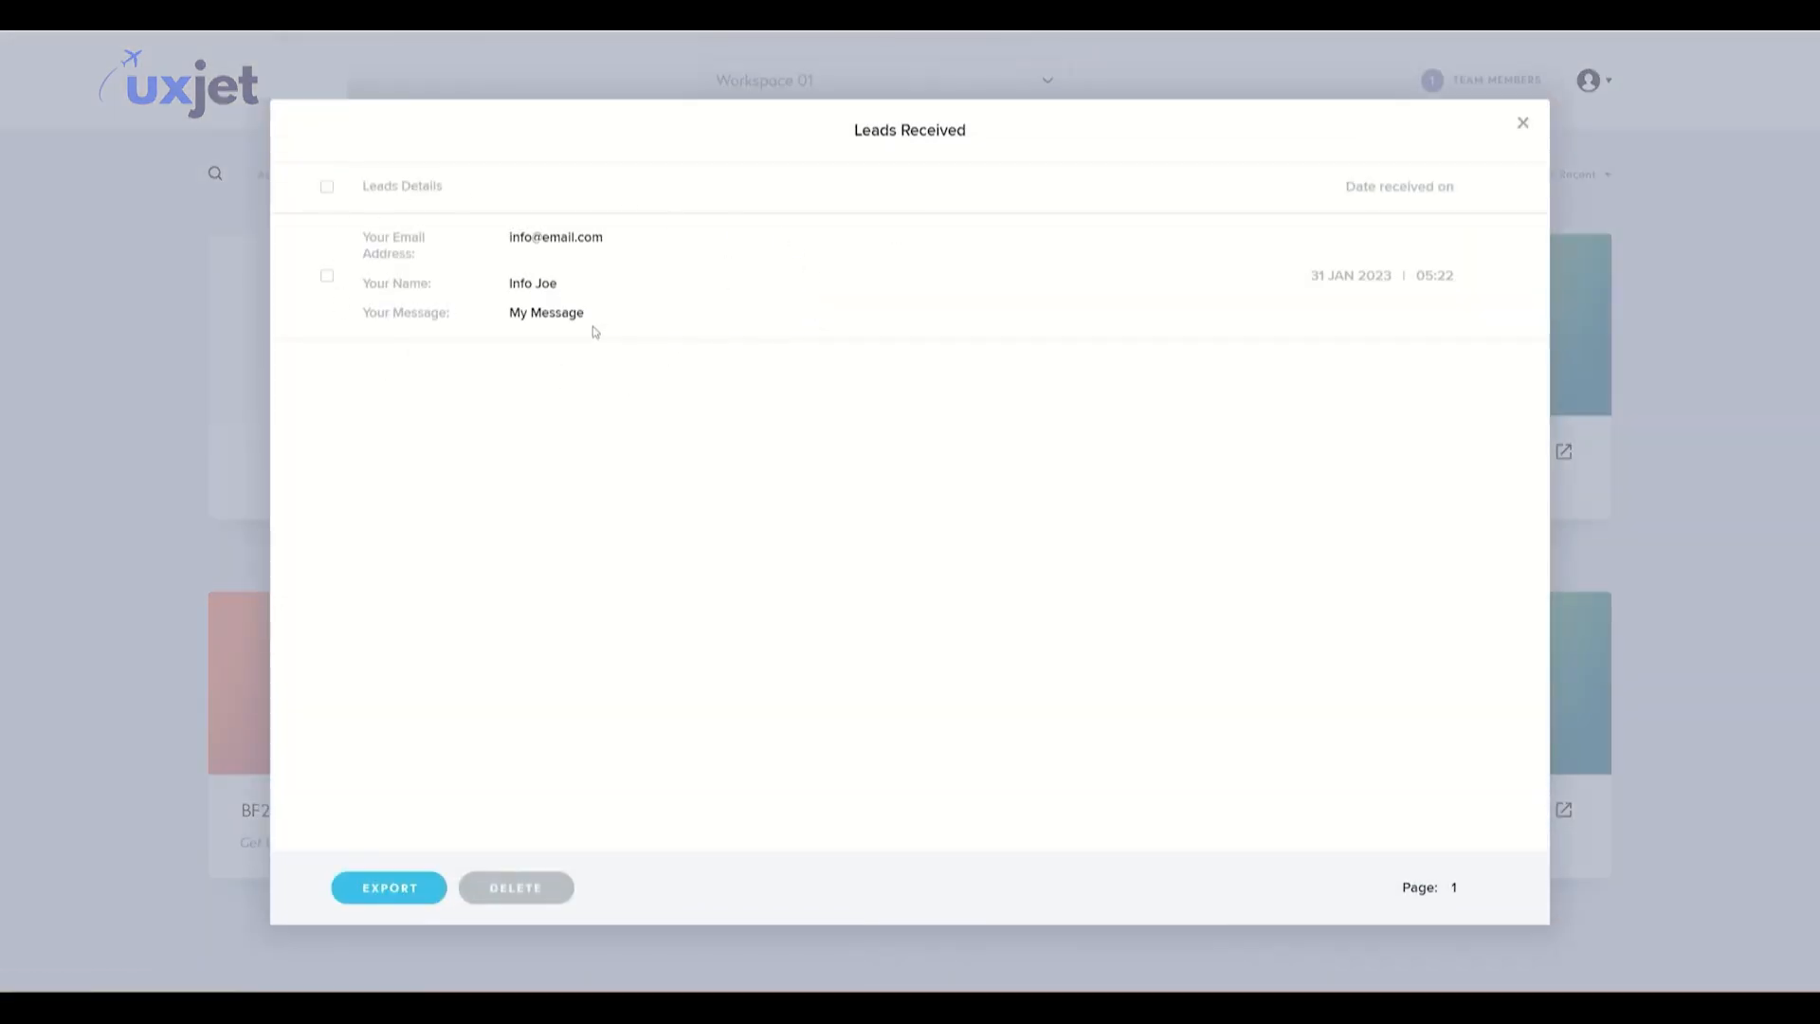
pyautogui.click(327, 188)
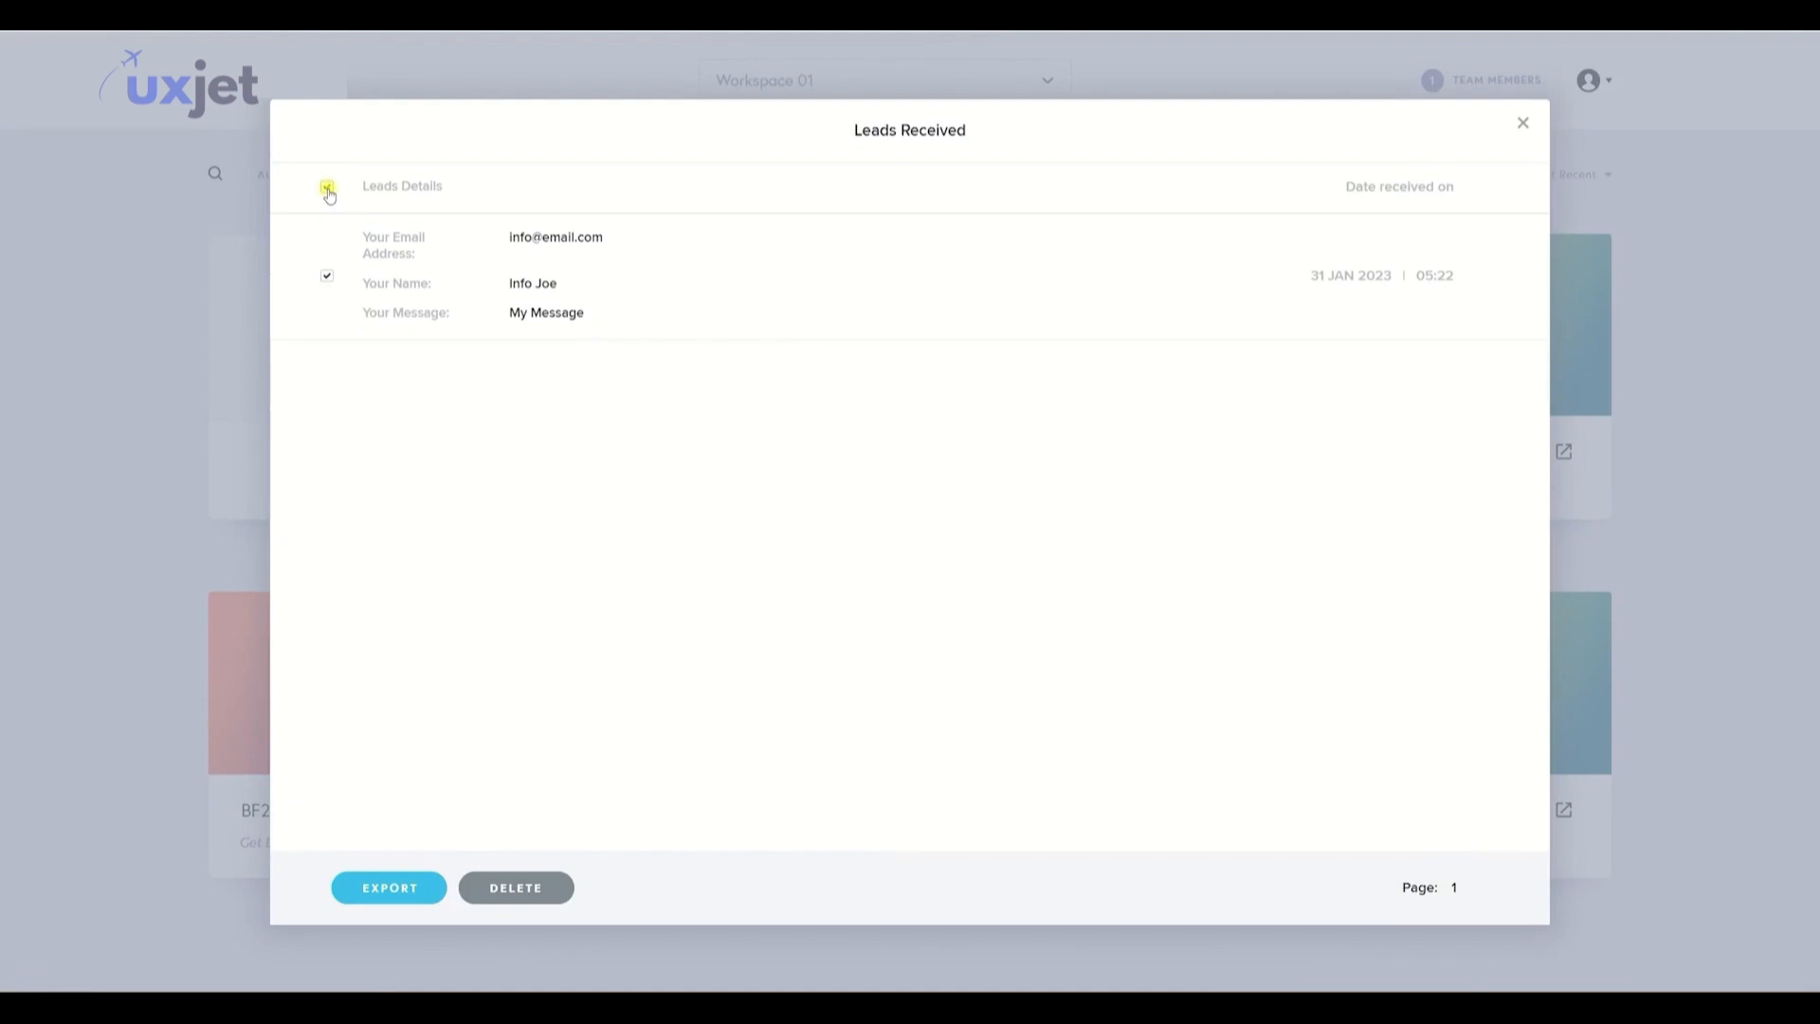
pyautogui.click(390, 889)
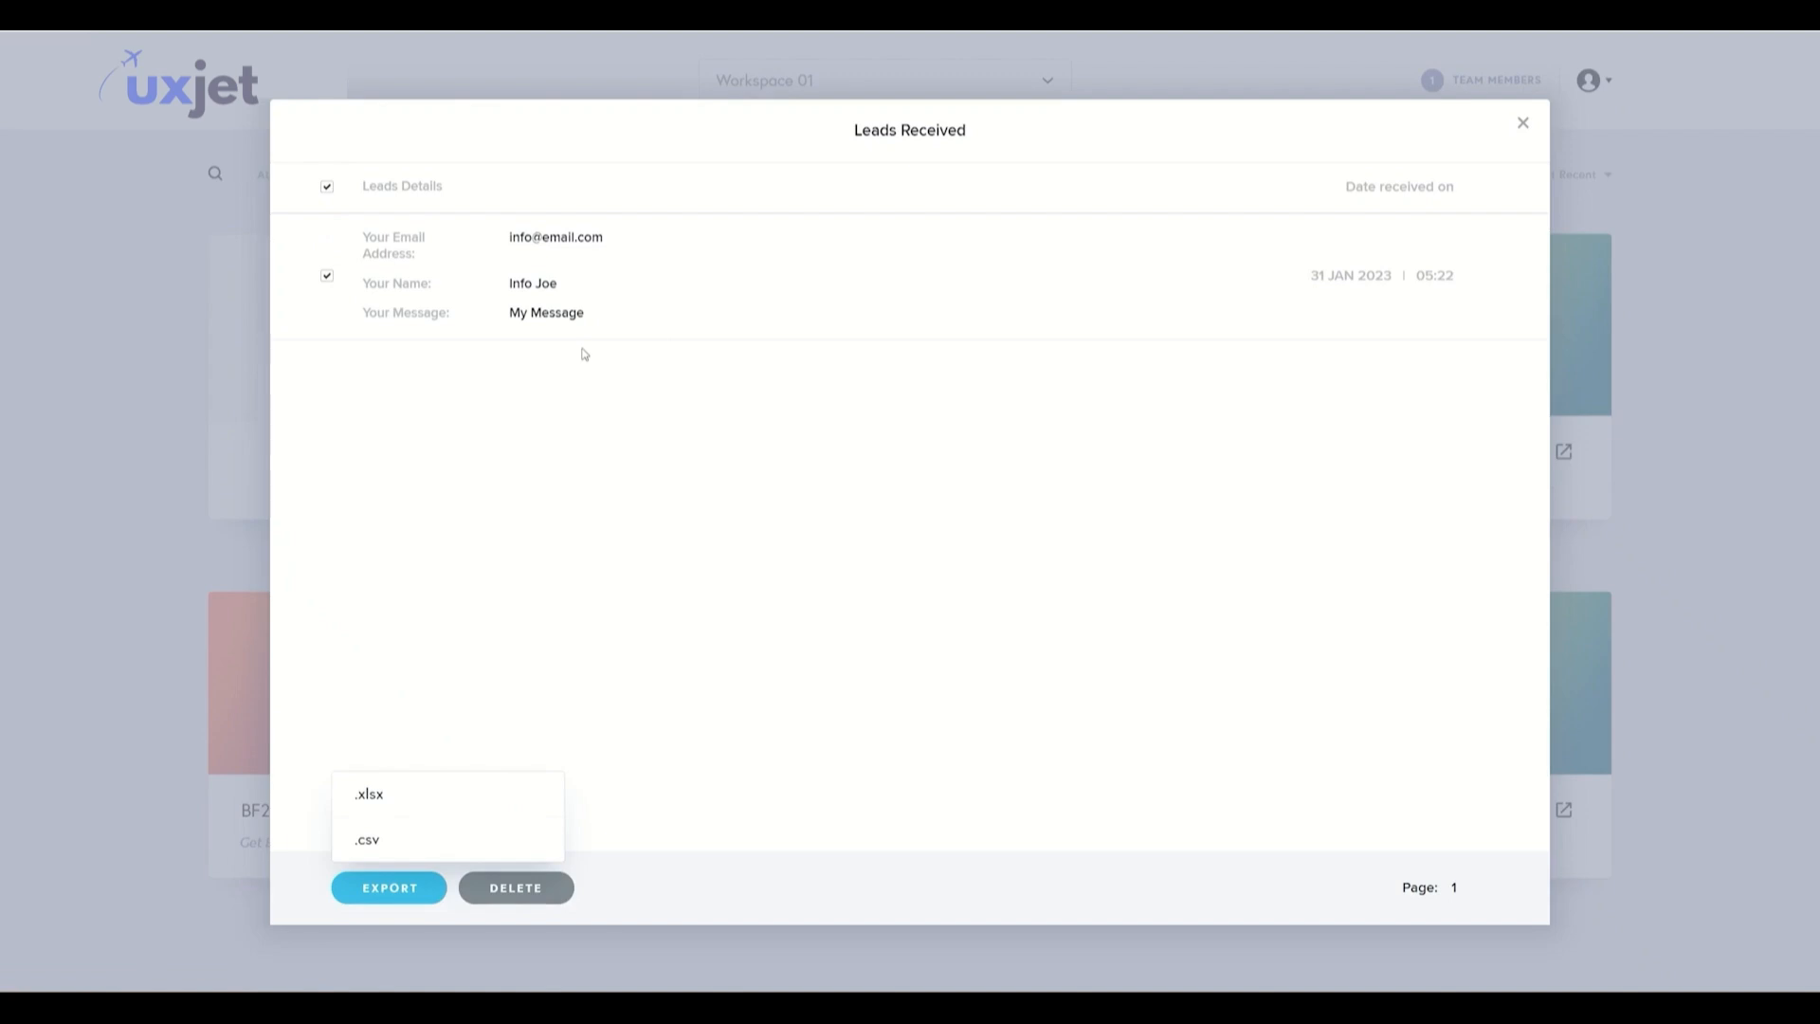
pyautogui.click(1523, 124)
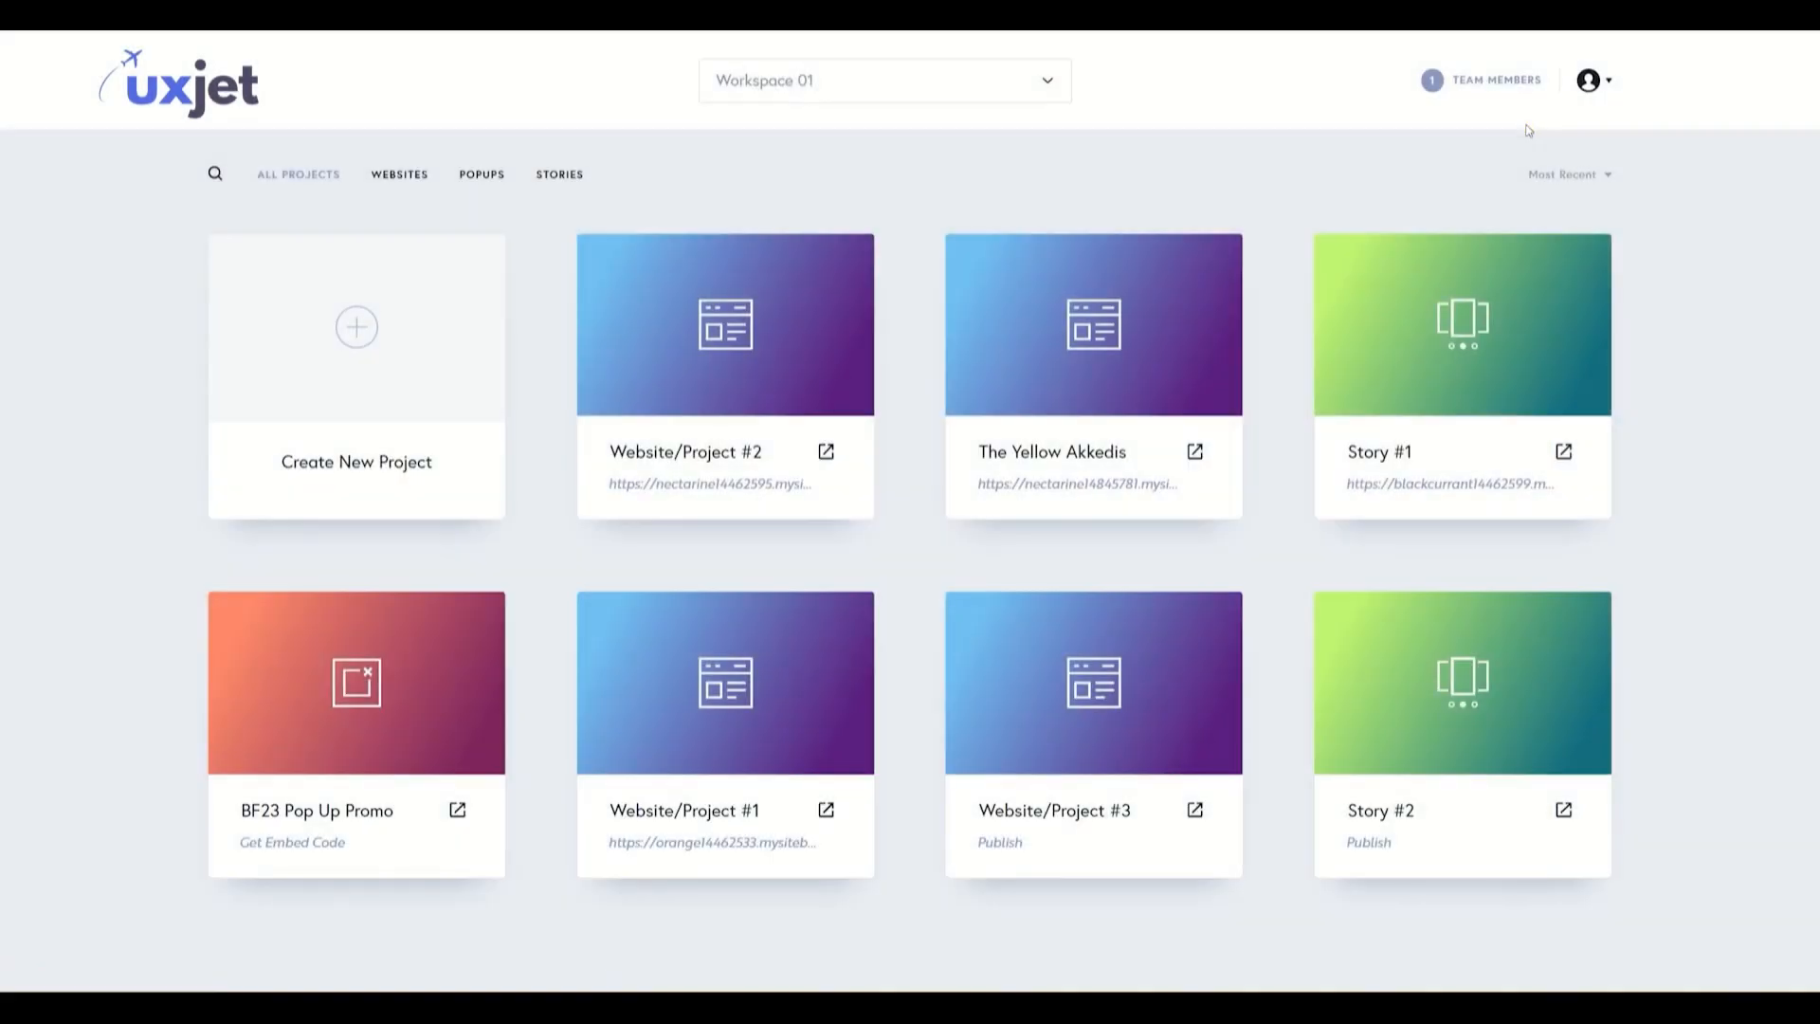
# - Open Website/Project #2 in the editor and open the integrations of the Drop us a line form
pyautogui.moveTo(740, 343)
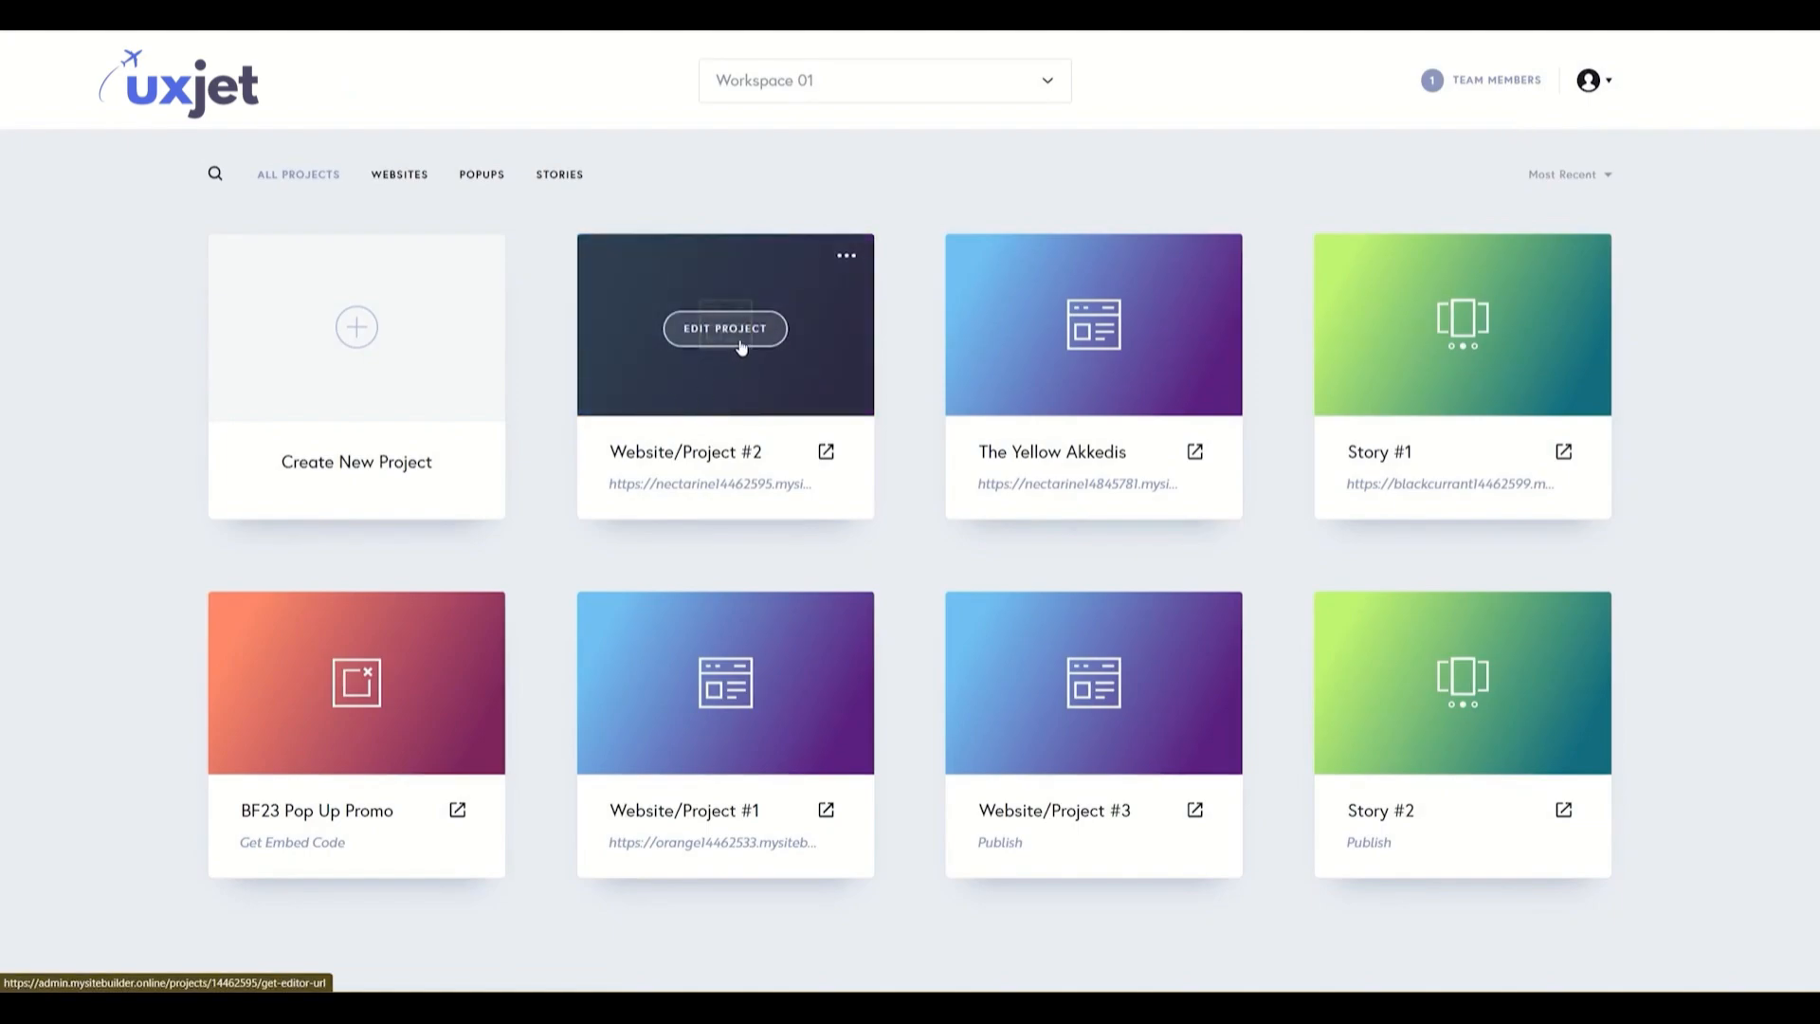
pyautogui.click(741, 347)
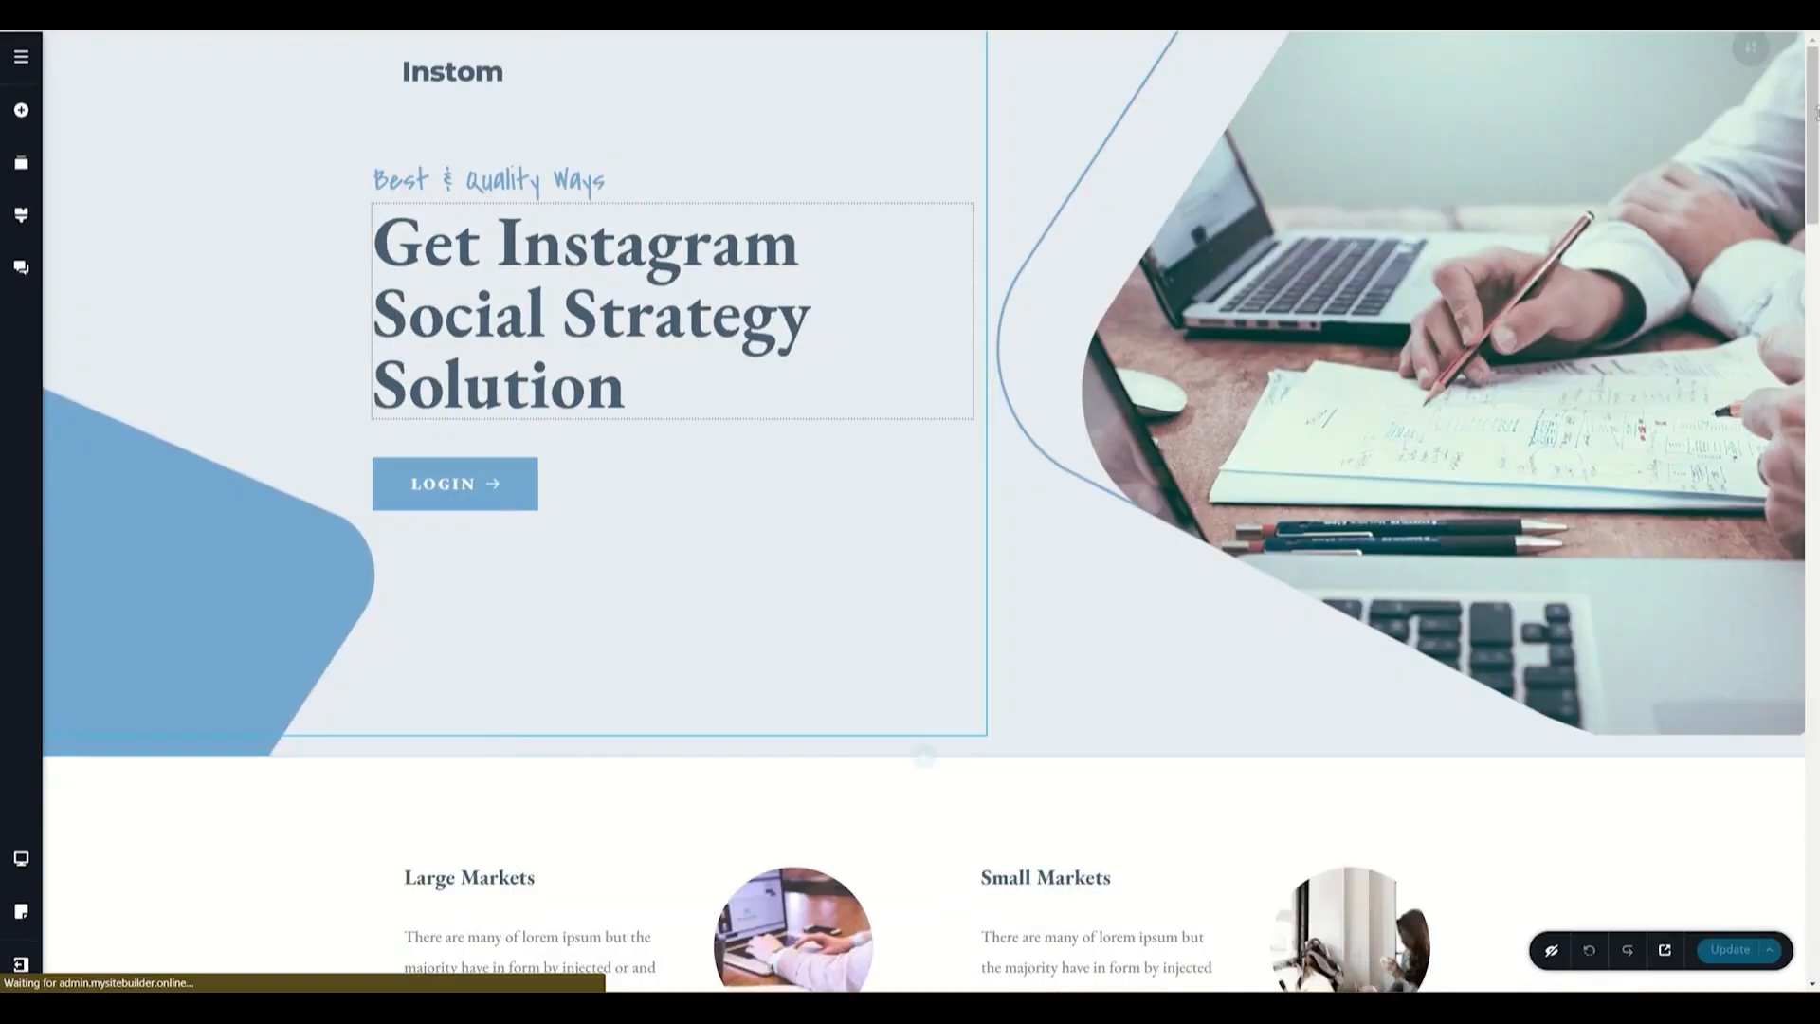
pyautogui.scroll(-20, 923, 512)
pyautogui.scroll(-6, 1711, 764)
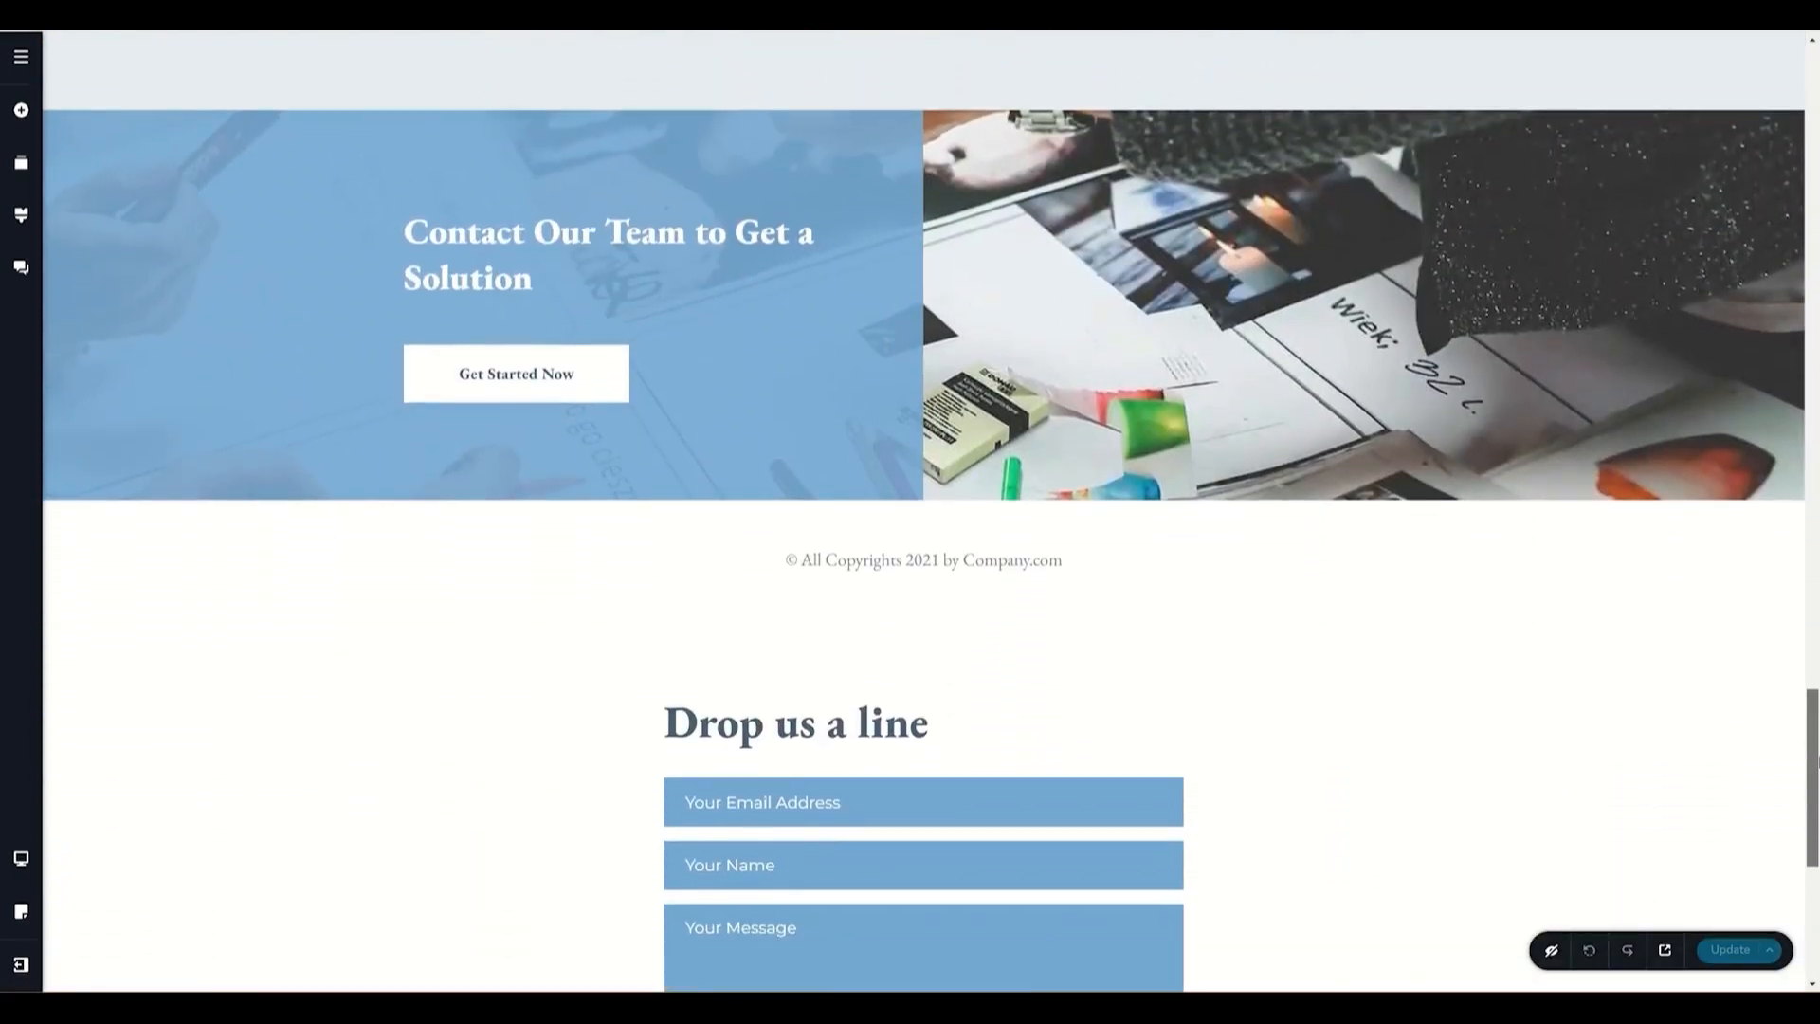
pyautogui.moveTo(1174, 513)
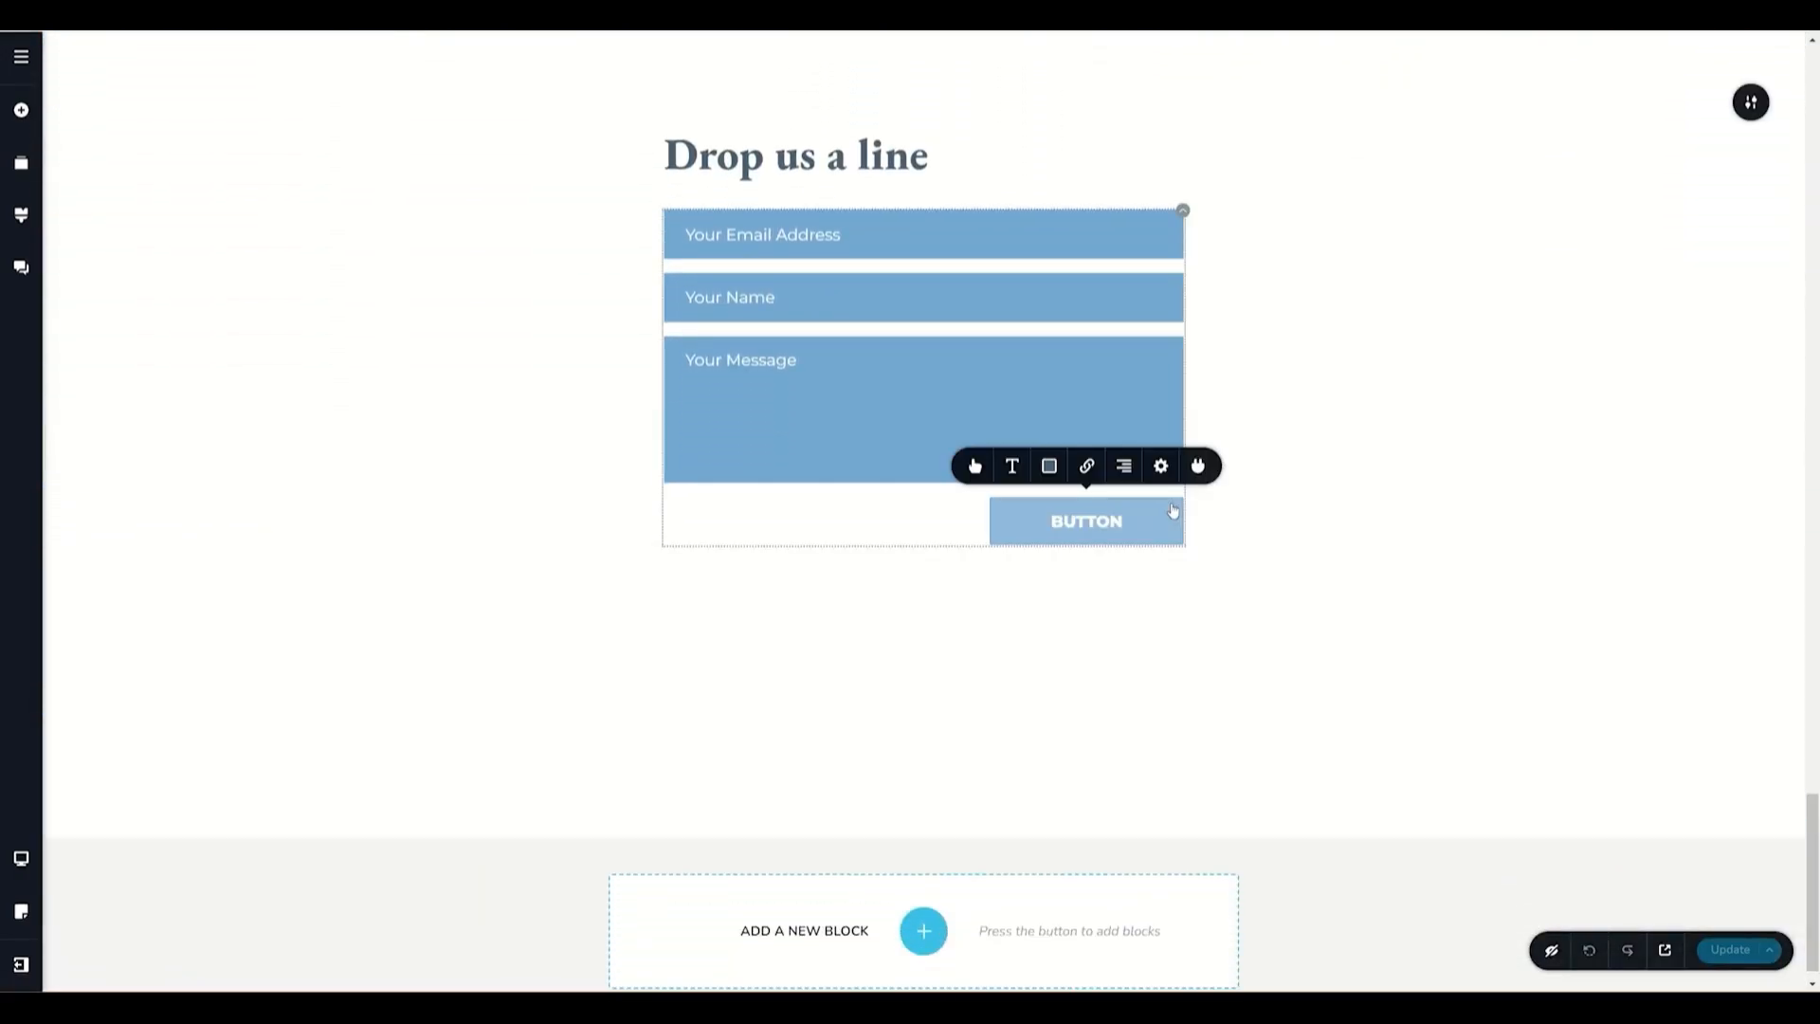
pyautogui.click(1197, 467)
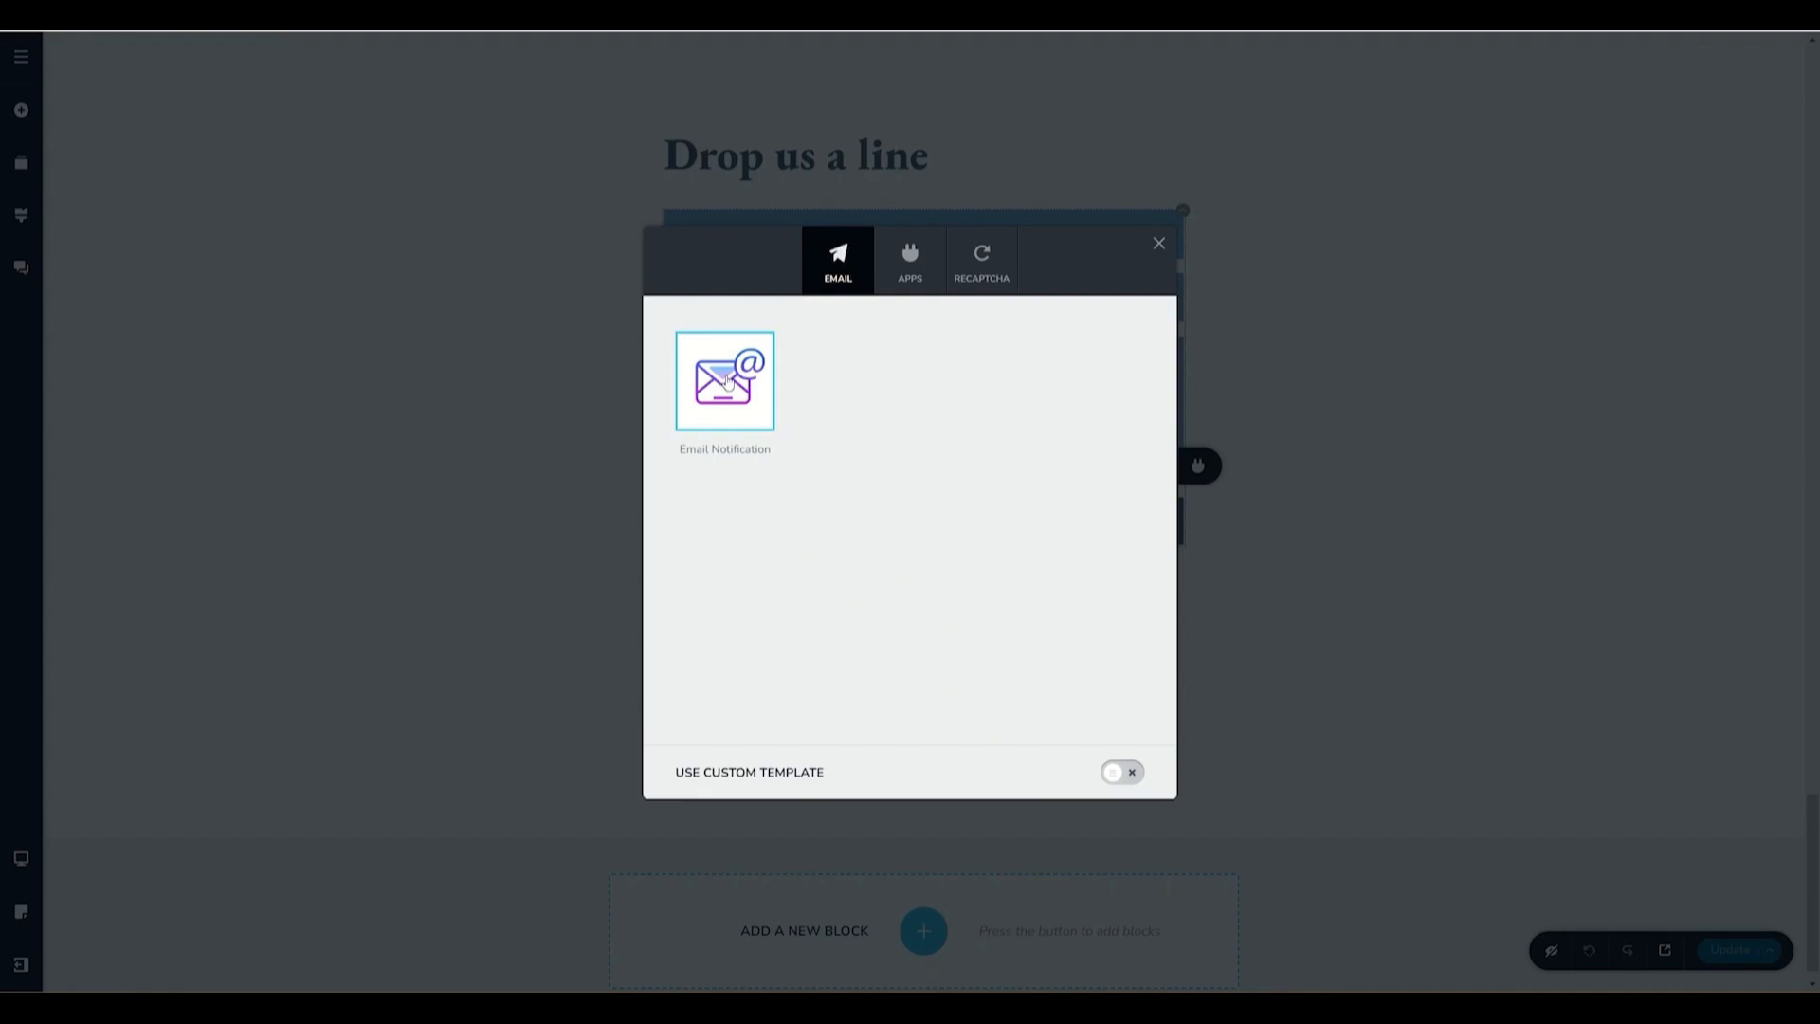
# - Browse the form's apps and reCAPTCHA integrations, then open the Email Notification settings fields
pyautogui.click(903, 287)
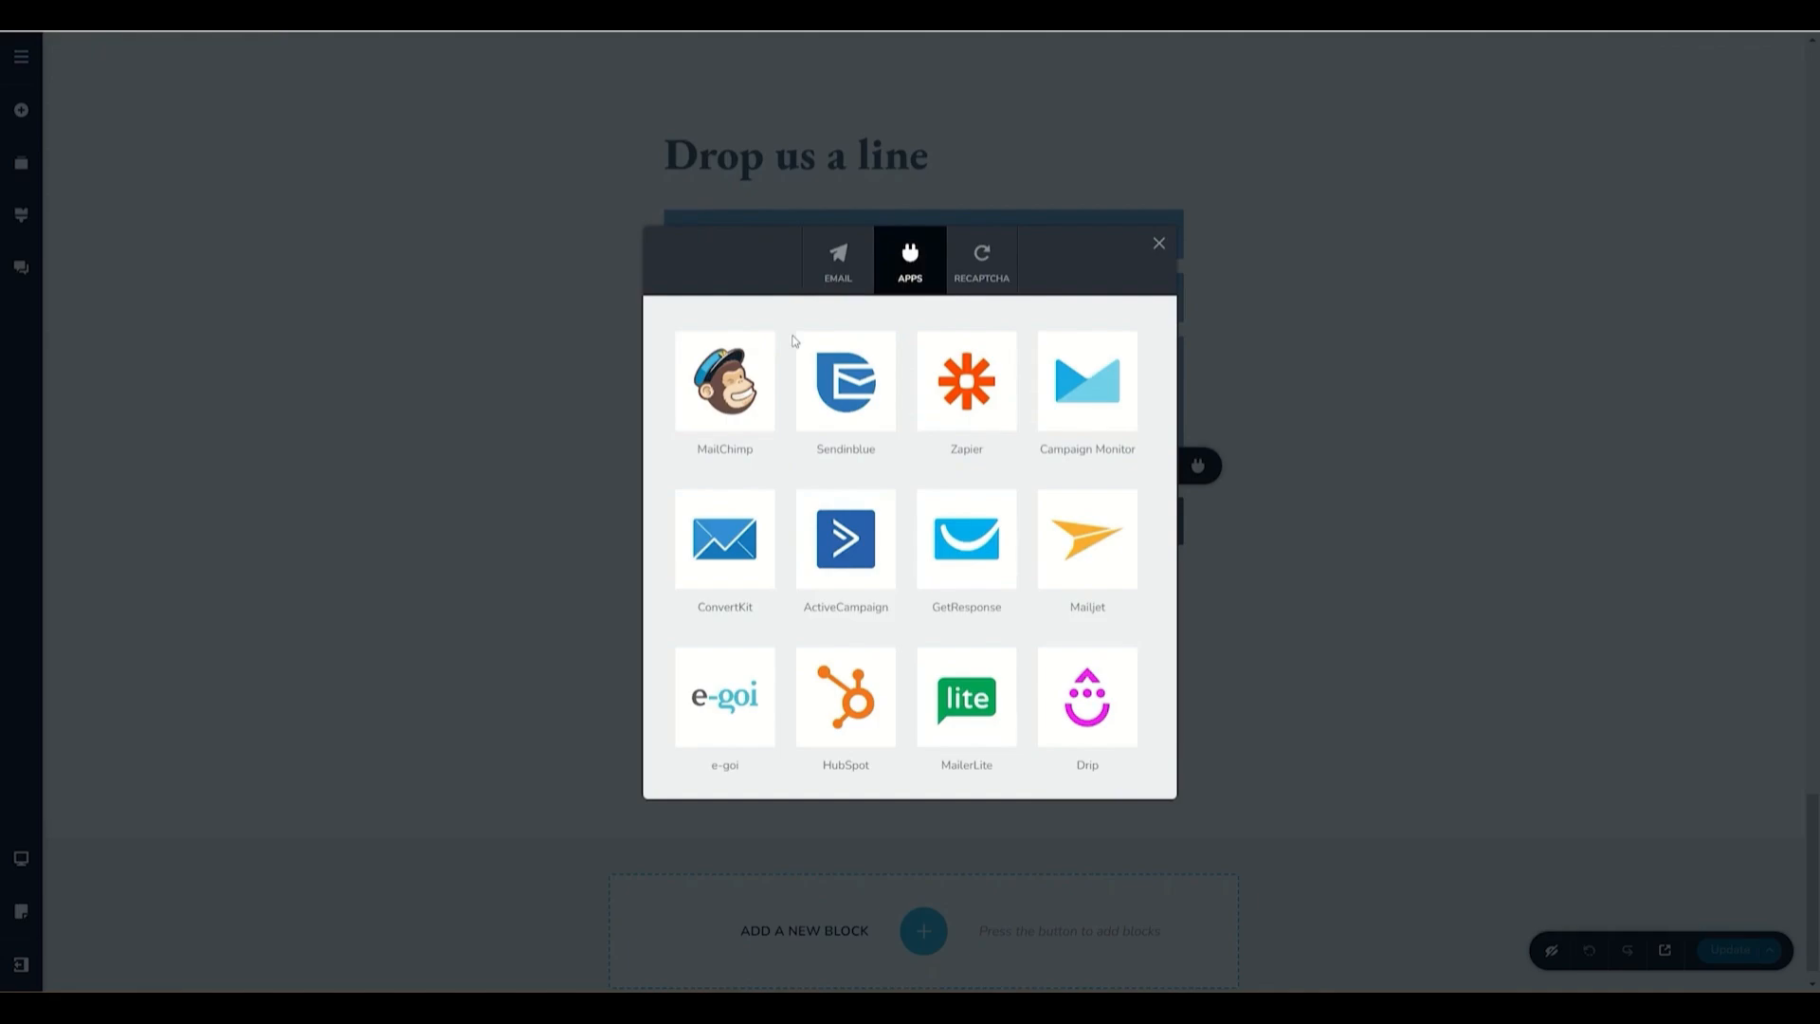
pyautogui.click(972, 284)
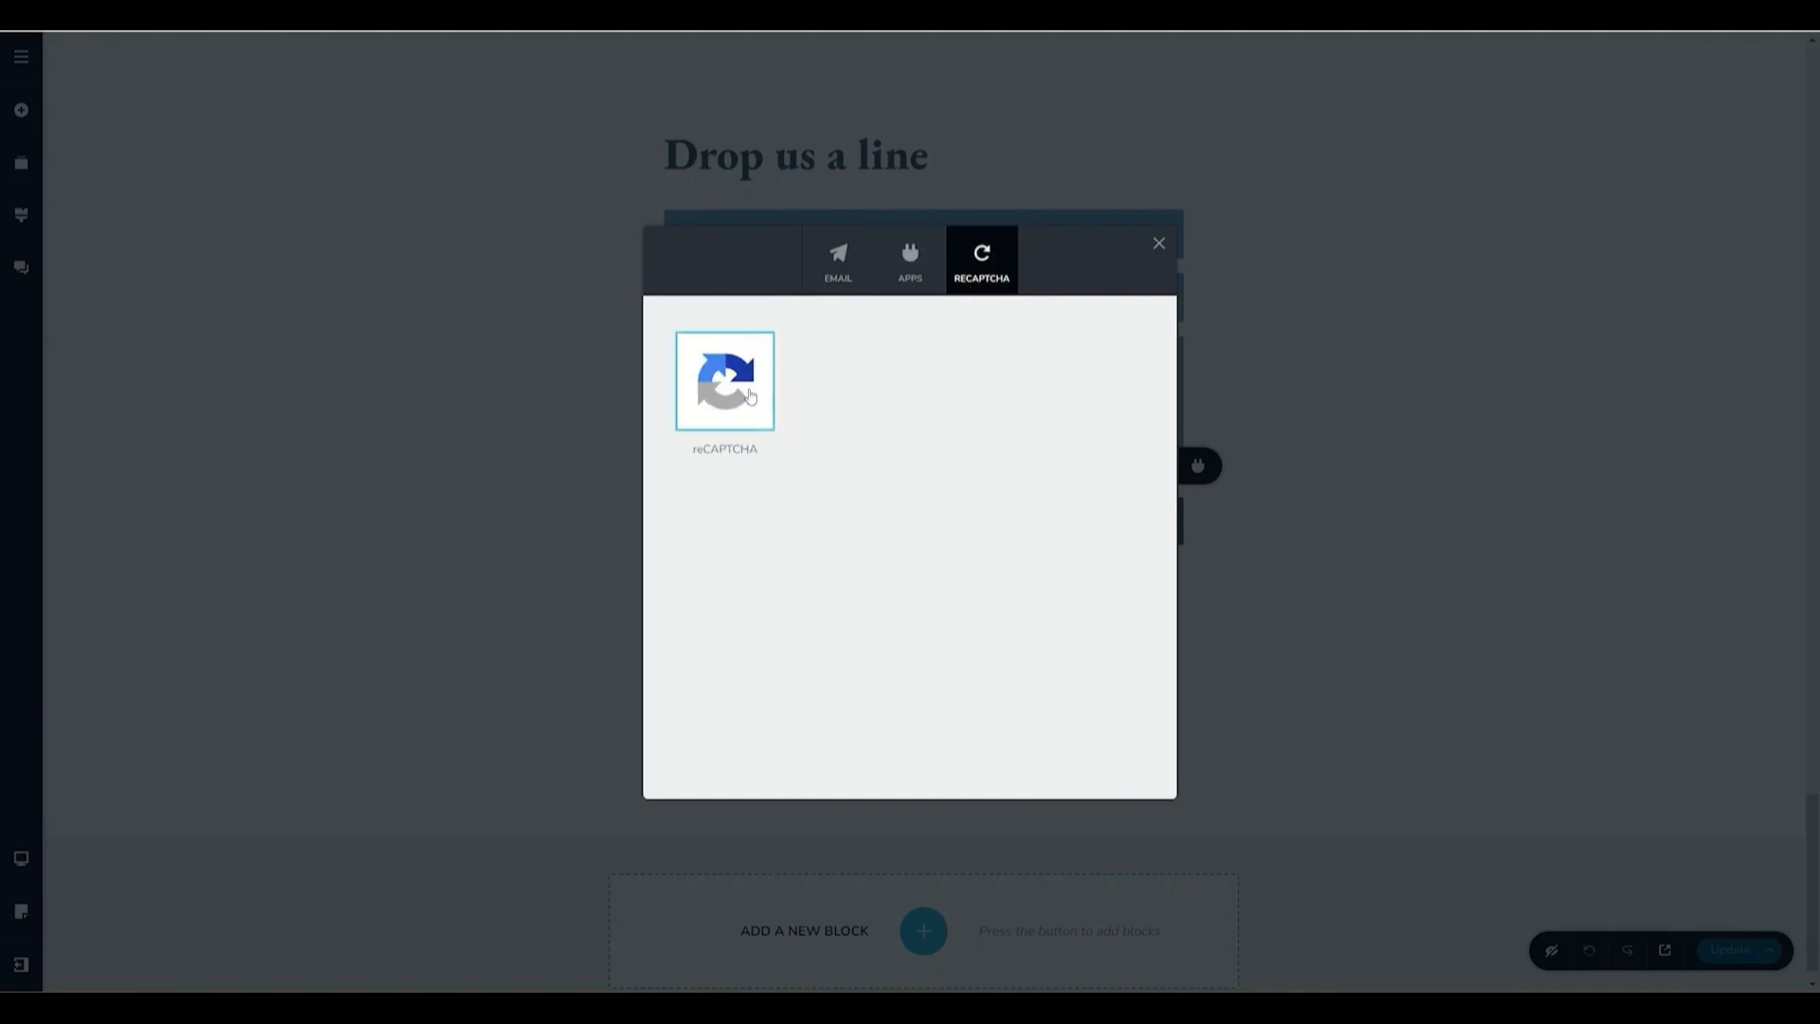
pyautogui.click(853, 282)
pyautogui.click(759, 381)
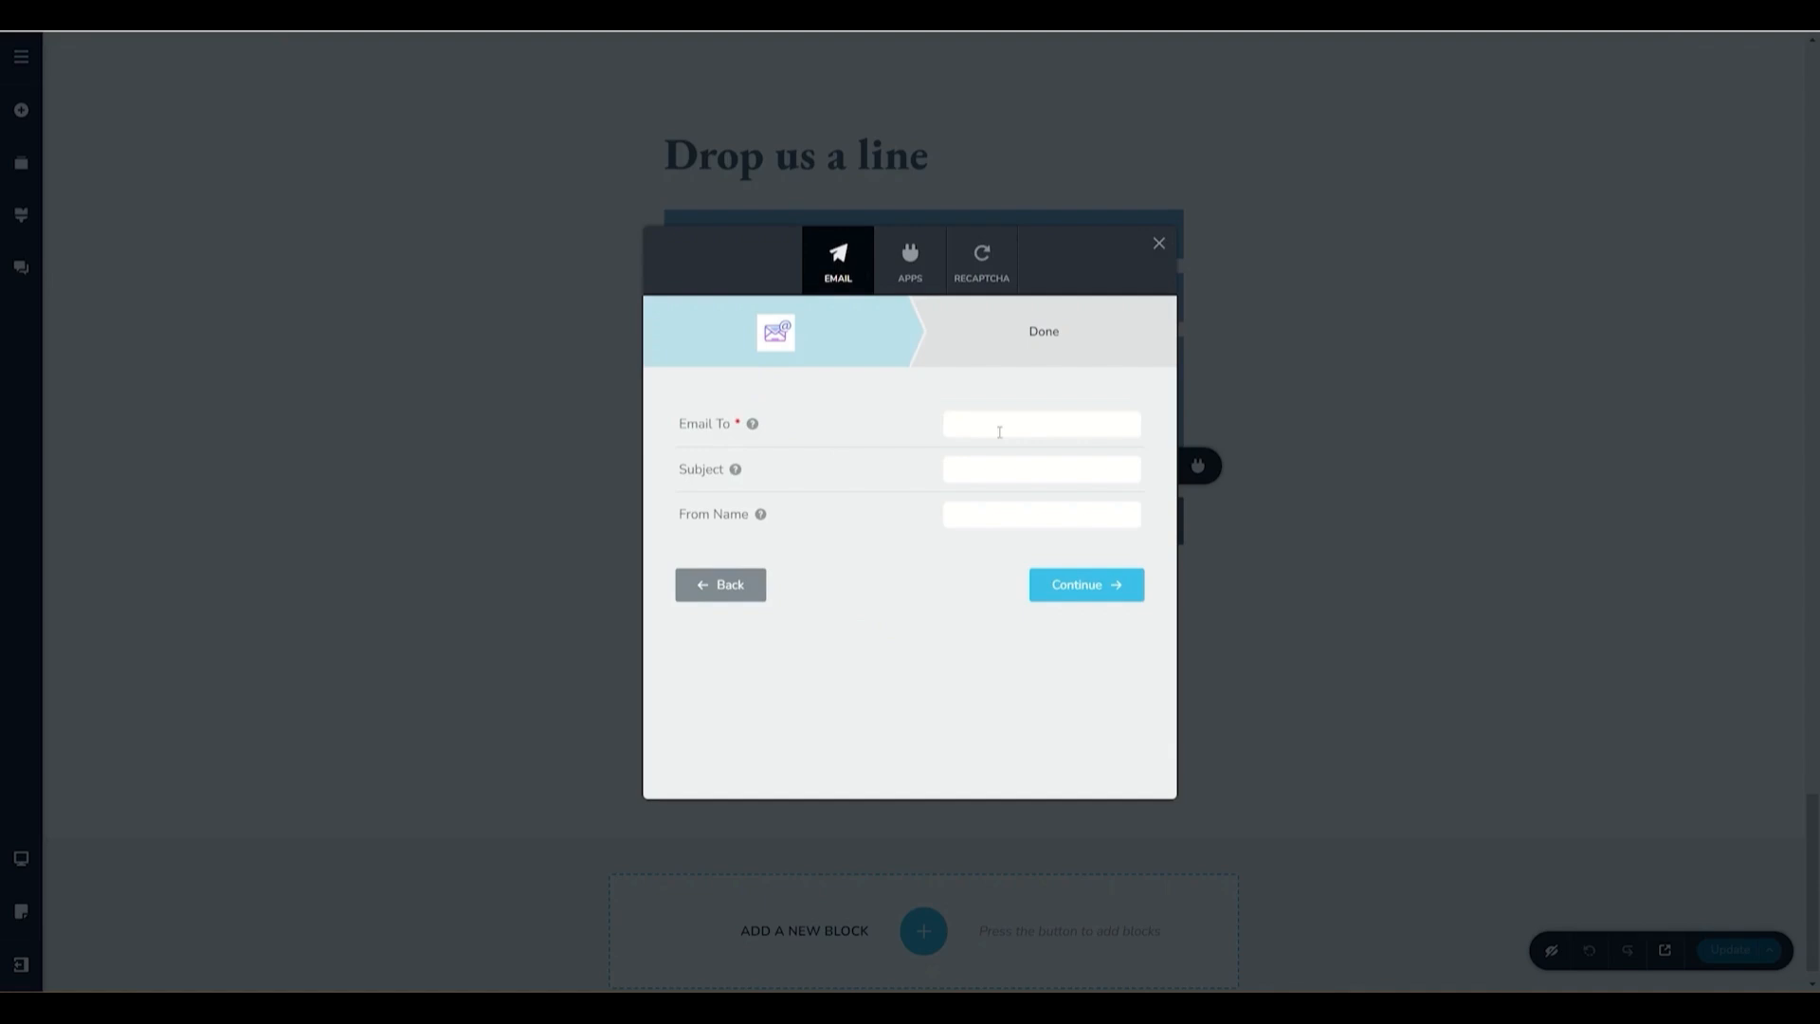
pyautogui.click(1032, 431)
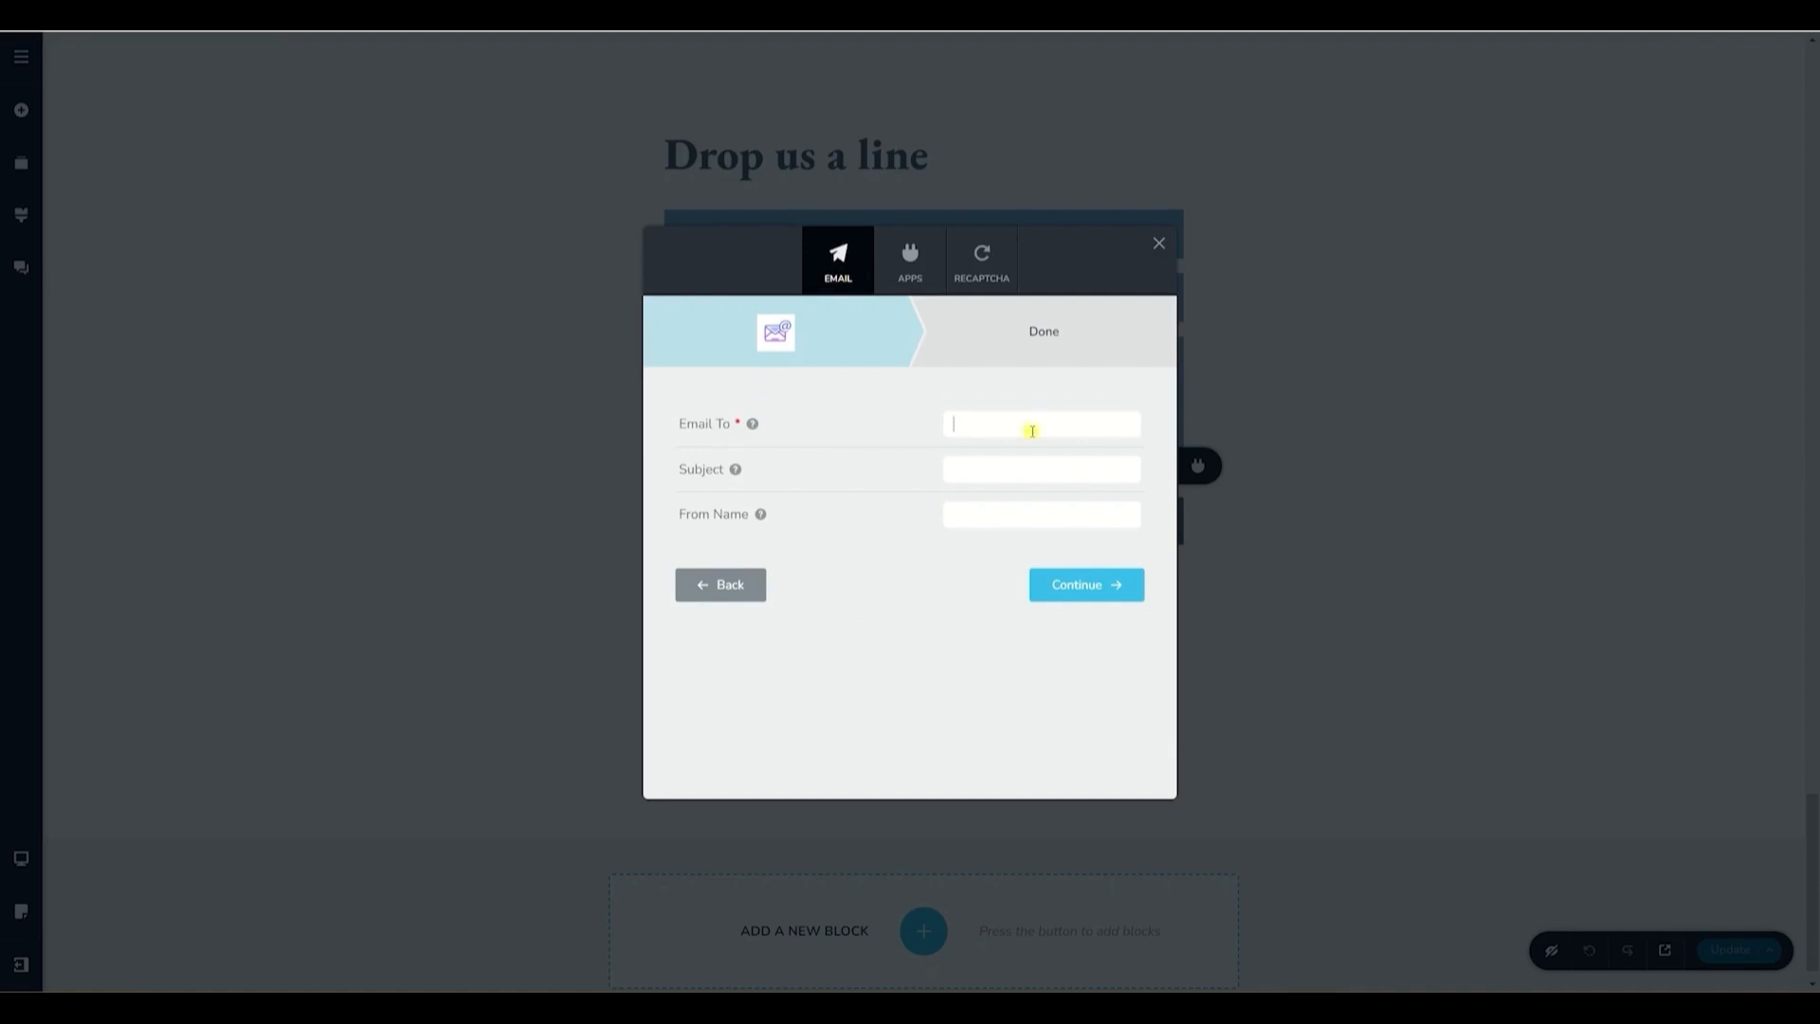
pyautogui.click(1003, 476)
# - Select the MailChimp app integration for the form
pyautogui.moveTo(761, 527)
pyautogui.click(917, 284)
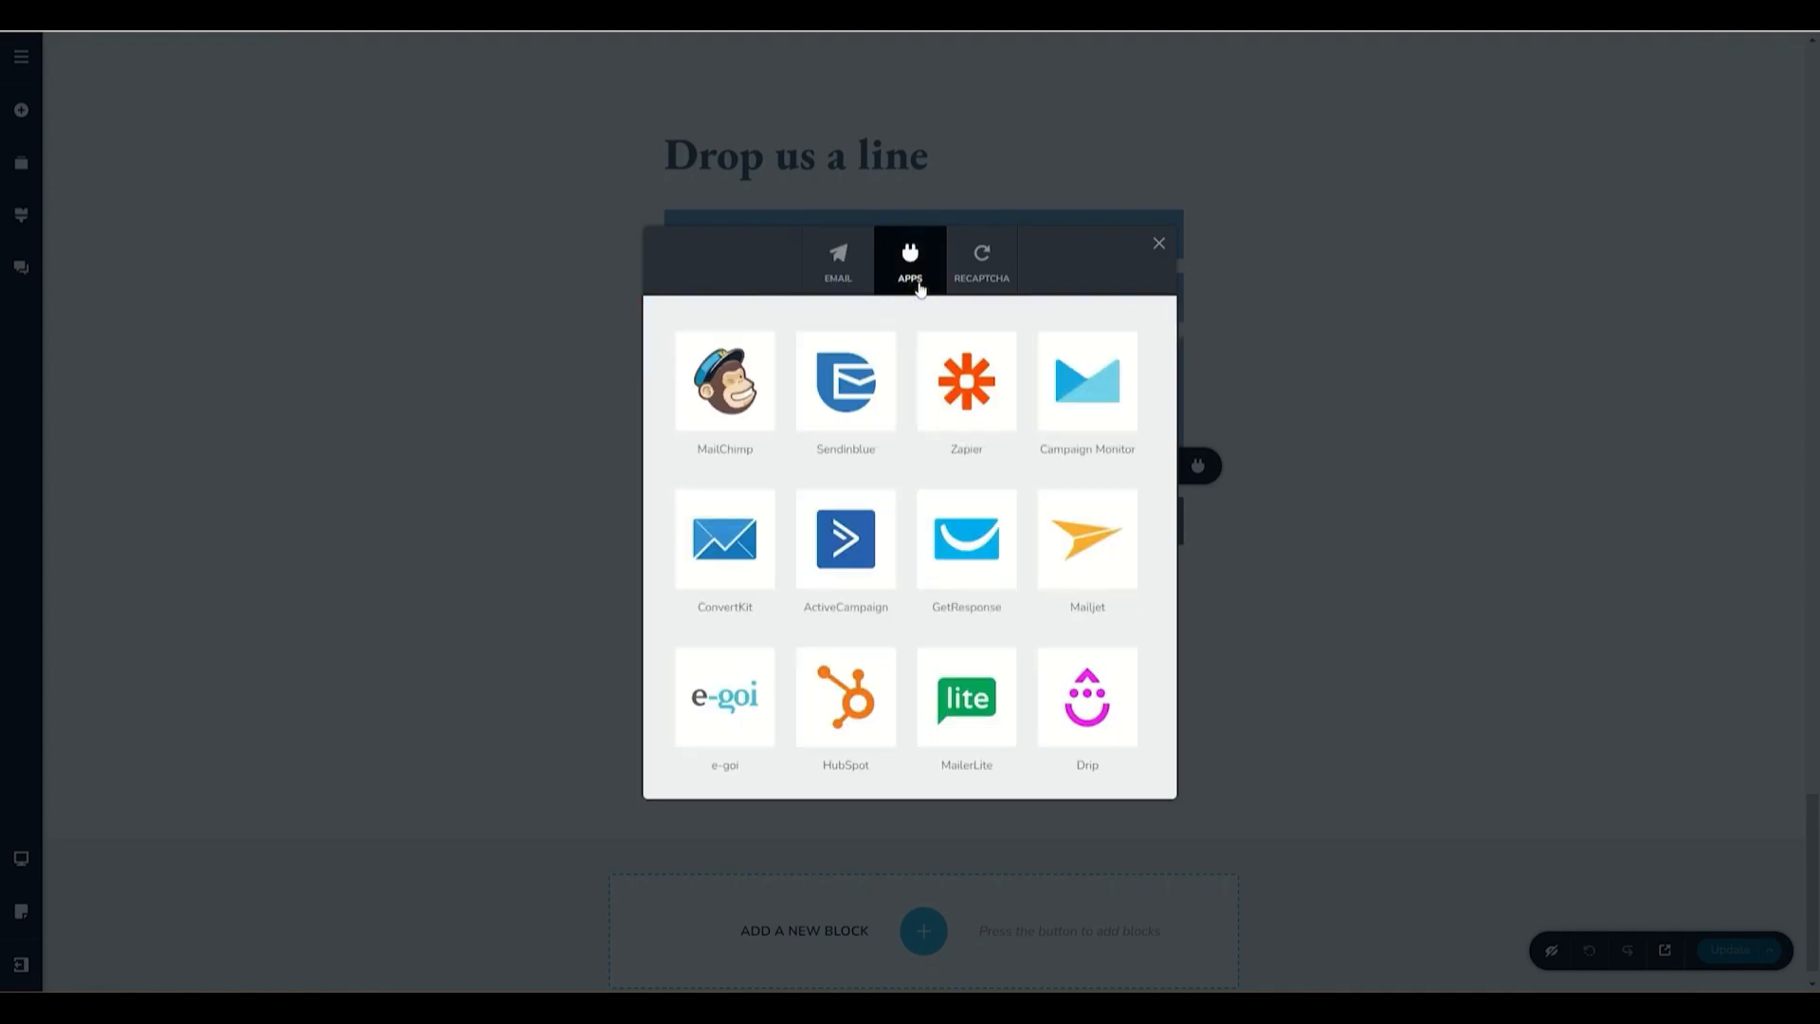
pyautogui.click(749, 384)
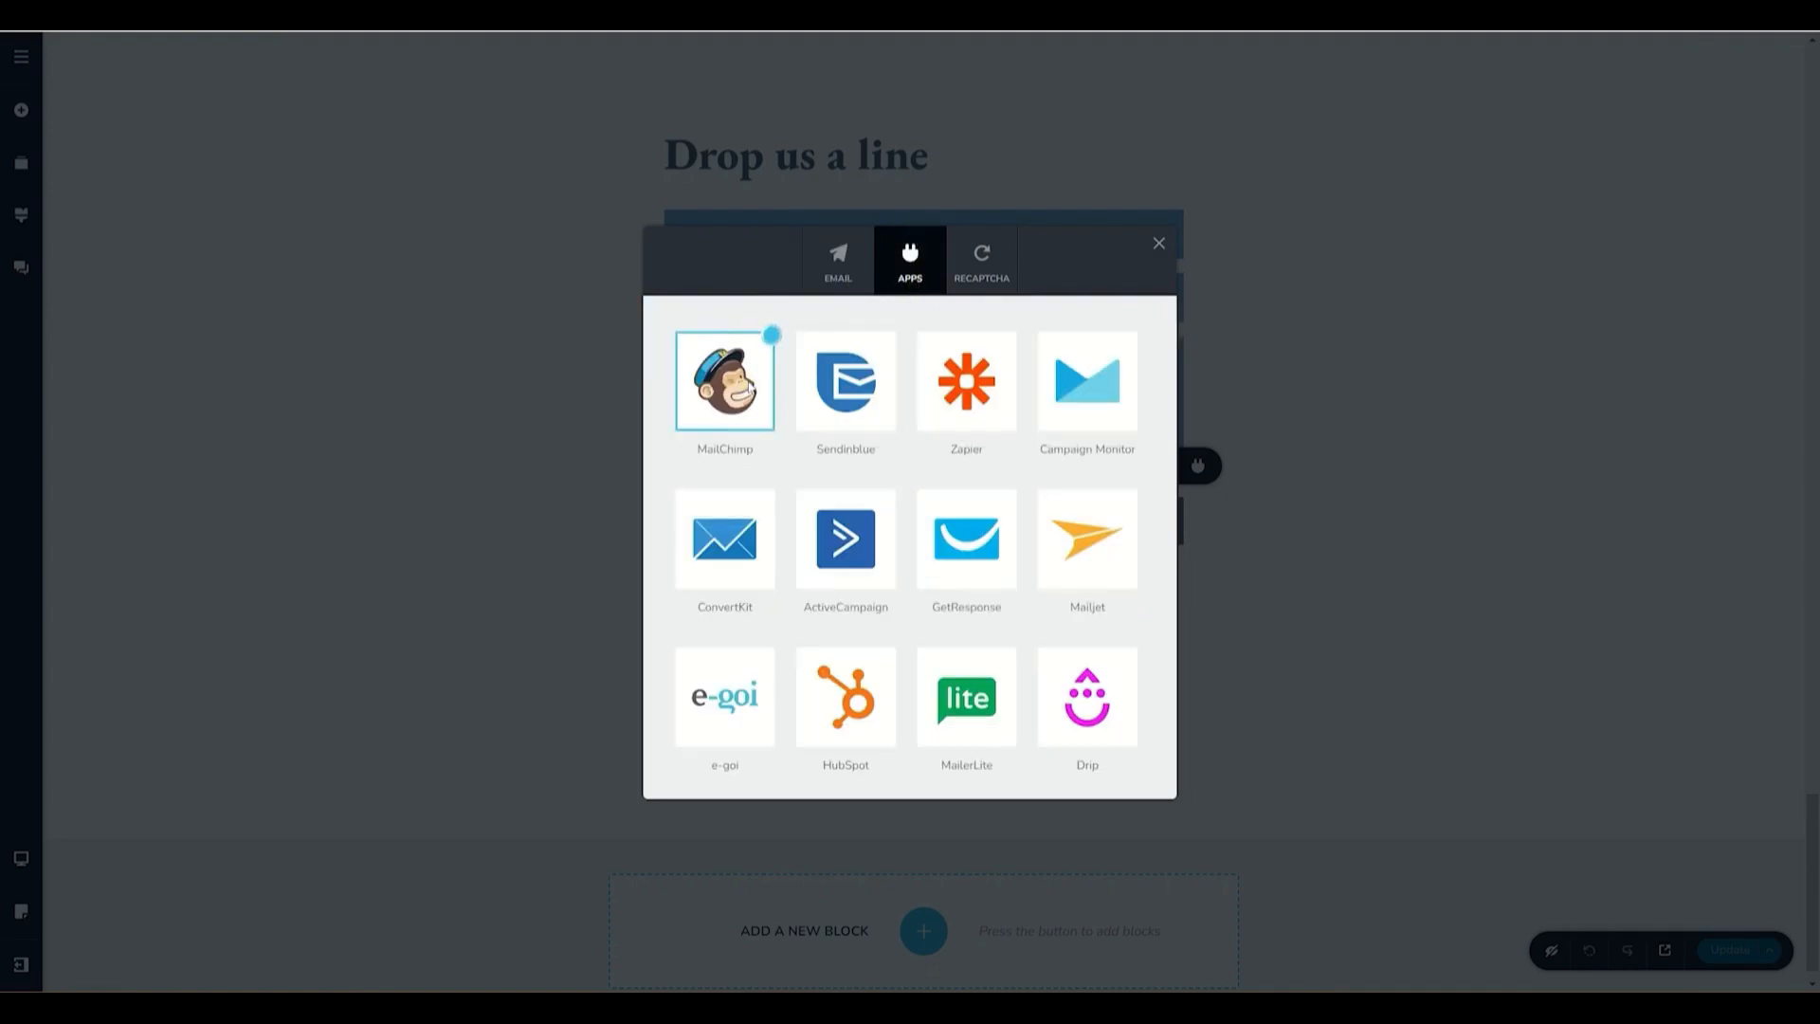